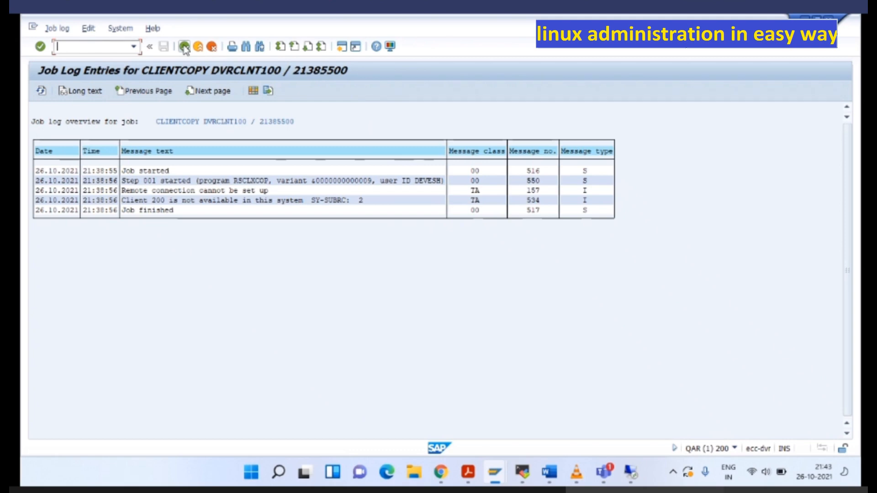
Step: Return to the job overview and review the job log of the CLIENTCOPY DVRCLNT100 job once more
left_click(184, 47)
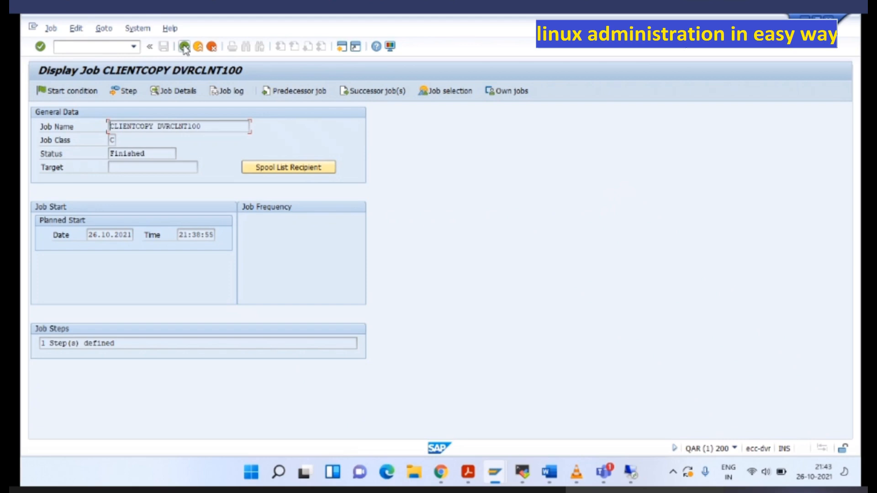
left_click(184, 46)
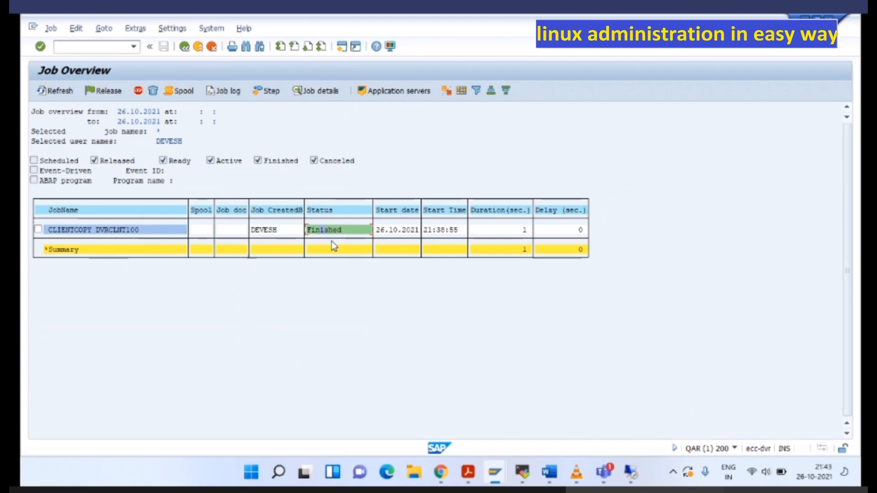
left_click(223, 92)
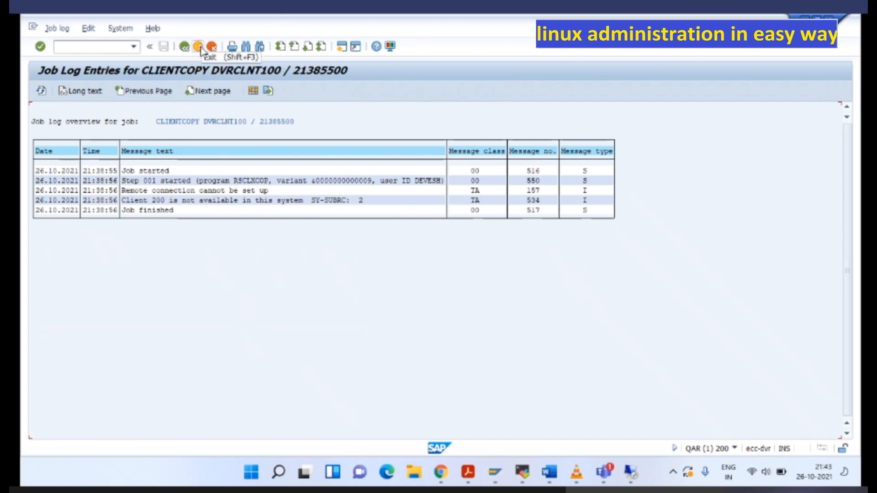
left_click(200, 49)
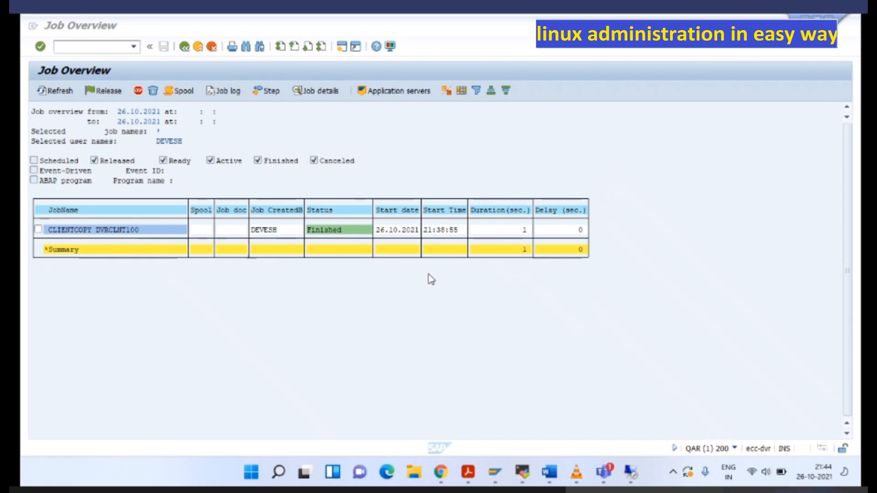
Step: Check the system and client details of the current QAR session
left_click(733, 449)
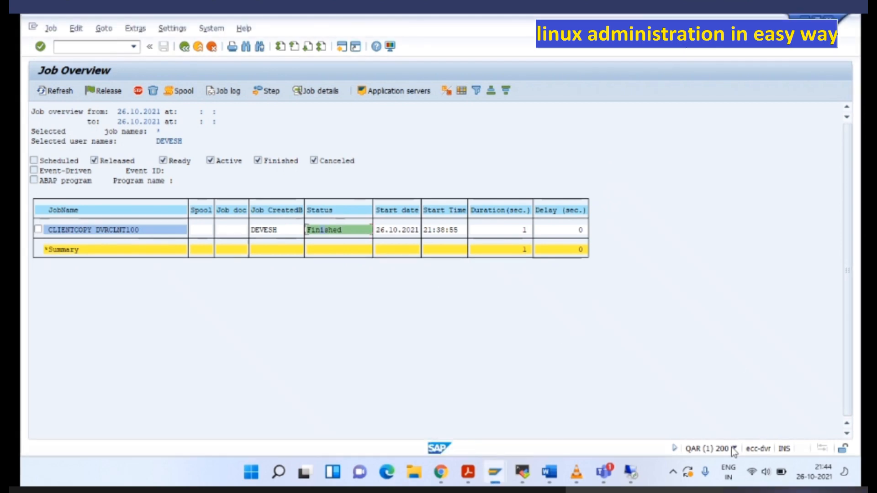
left_click(734, 449)
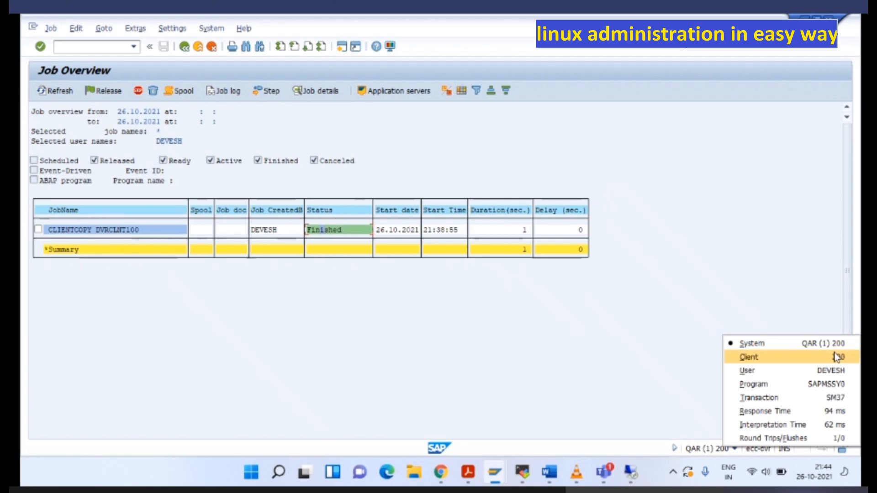
left_click(520, 299)
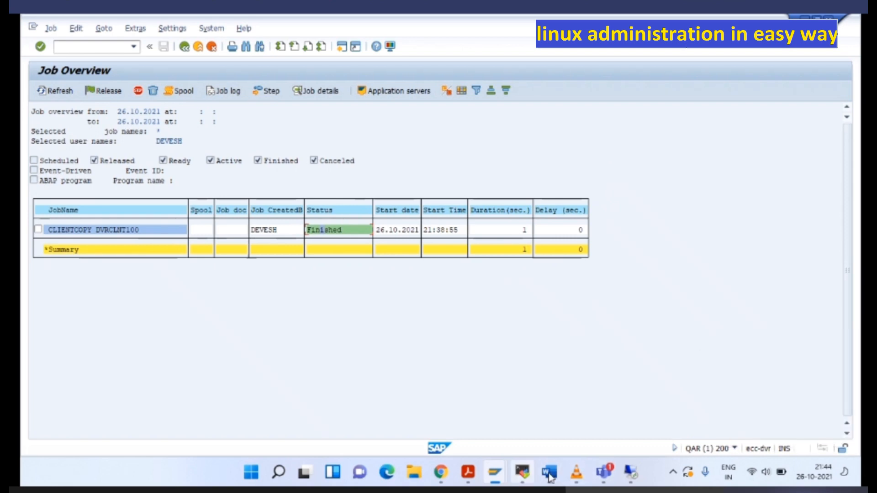
Step: Switch to the SAP Easy Access session and check its system and client details
left_click(494, 473)
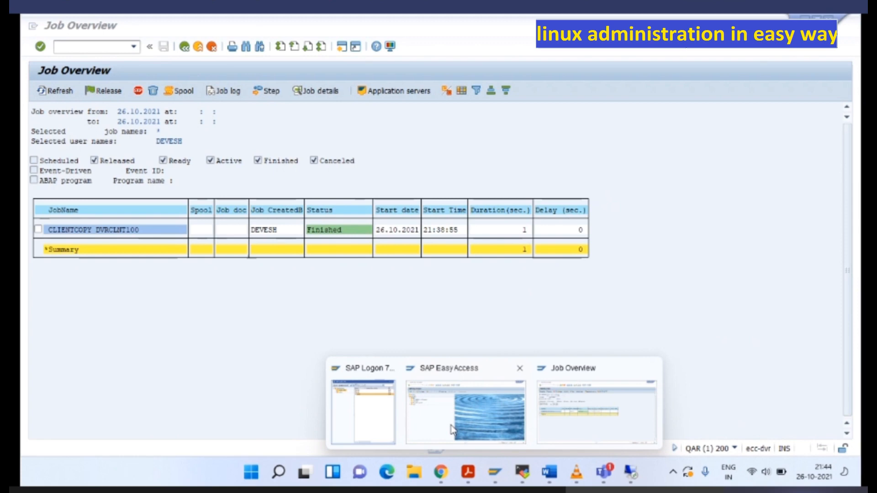
left_click(452, 430)
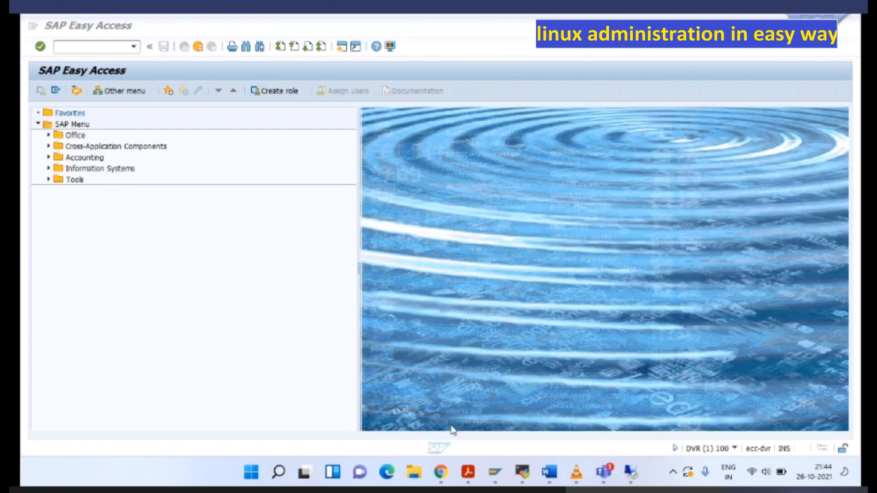
left_click(734, 449)
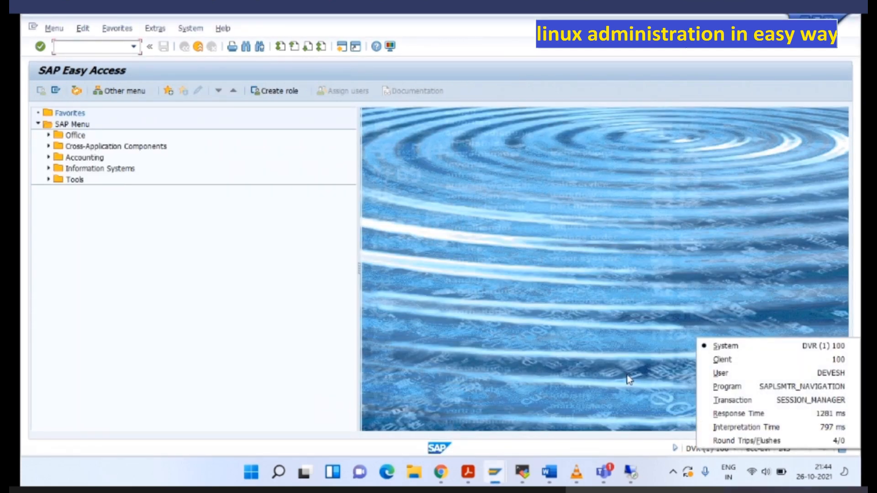
left_click(589, 355)
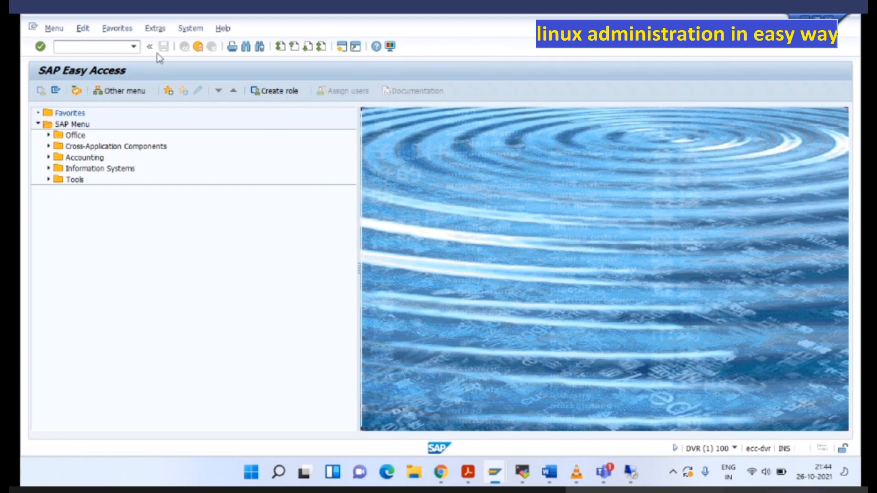
Step: Run transaction SM59 and open the QARCLNT200 destination under ABAP Connections
left_click(105, 49)
type("sm59")
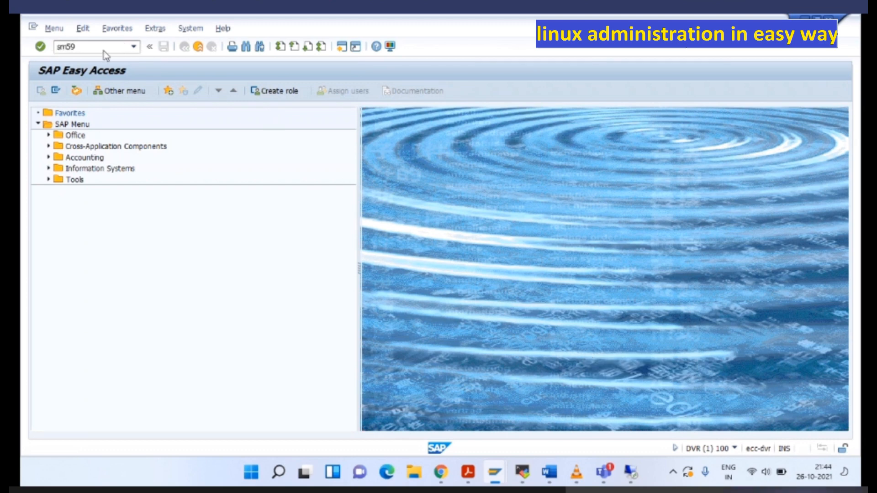
key("Return")
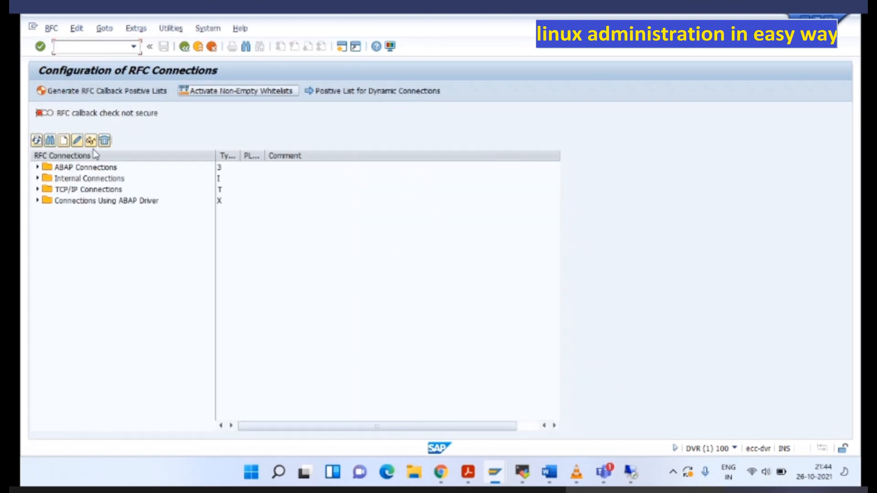
left_click(37, 167)
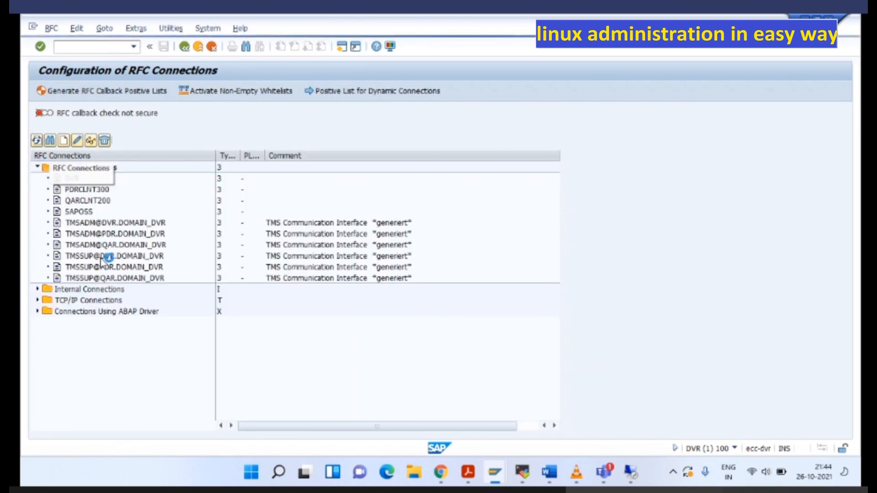
left_click(78, 203)
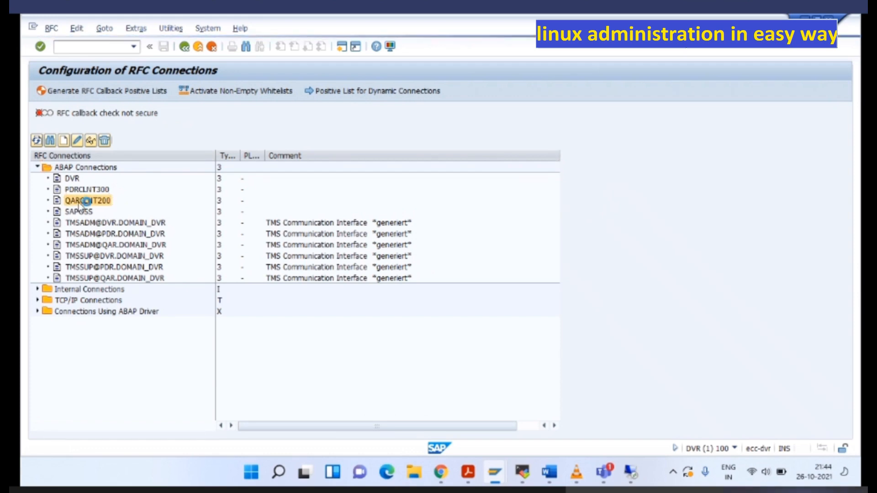
double_click(79, 203)
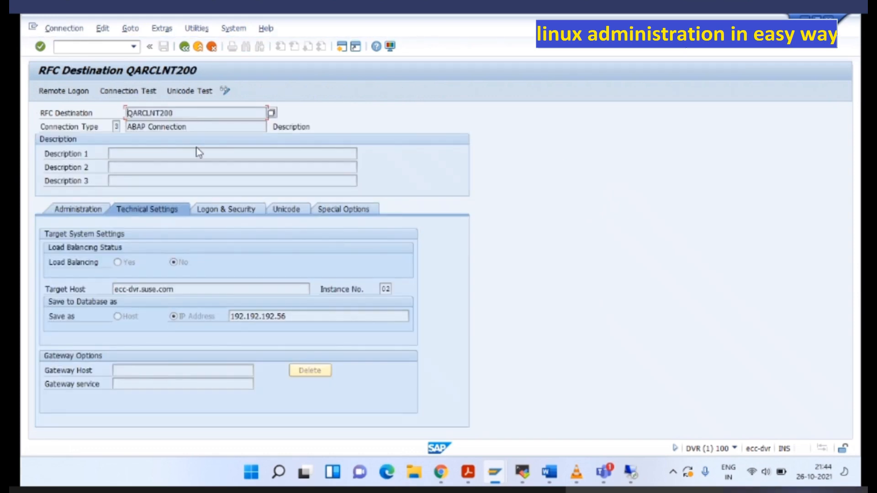
Step: Review the Logon & Security settings of QARCLNT200, run its connection test and return to the destination
left_click(229, 212)
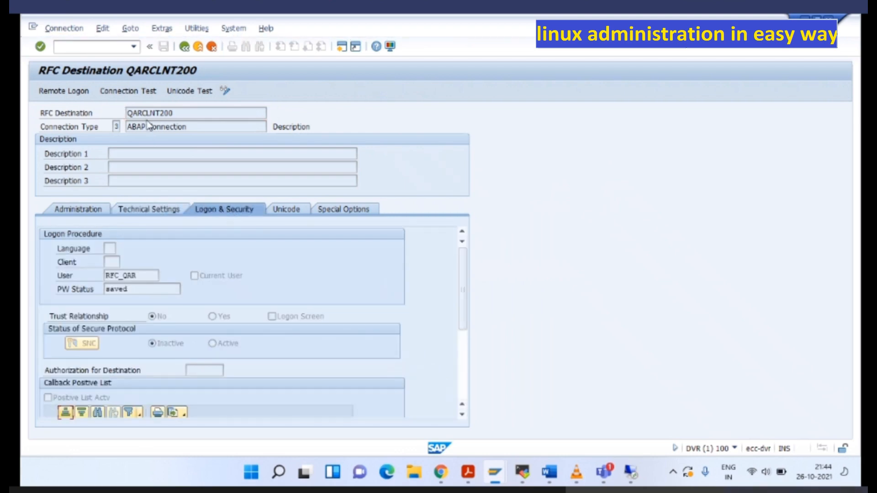
left_click(129, 94)
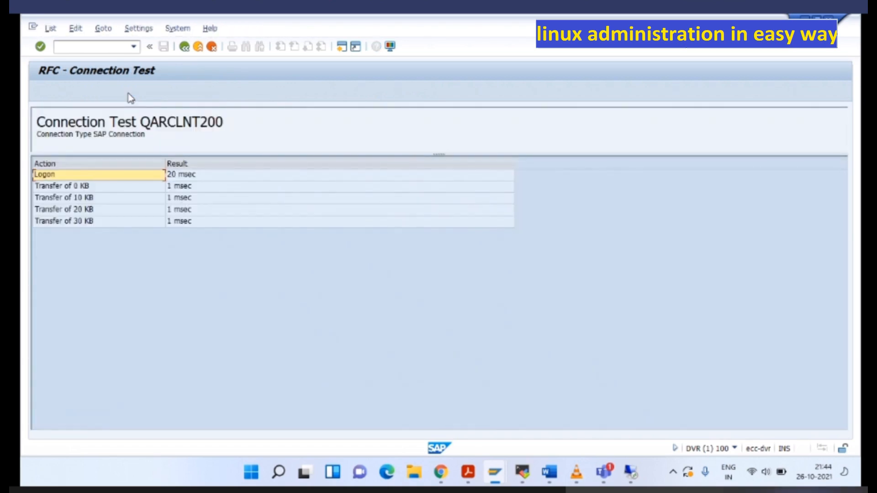
left_click(184, 47)
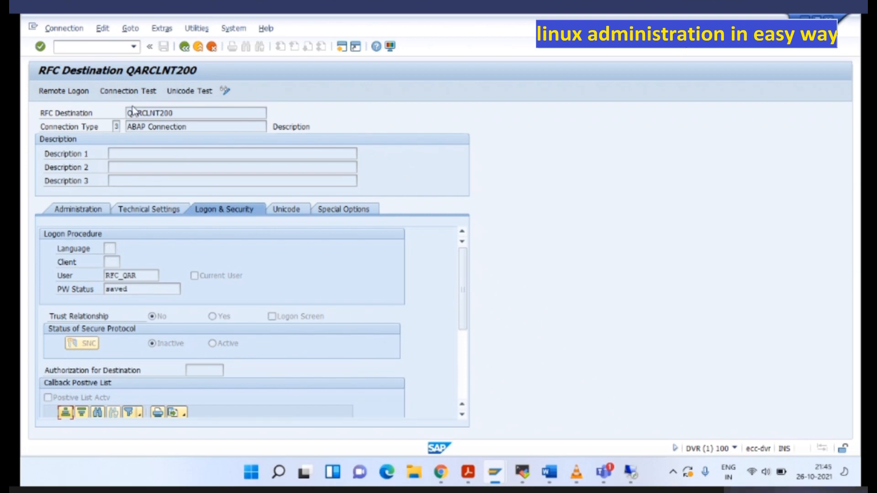
Step: Run the authorization test for the QARCLNT200 destination and return to its settings
left_click(197, 28)
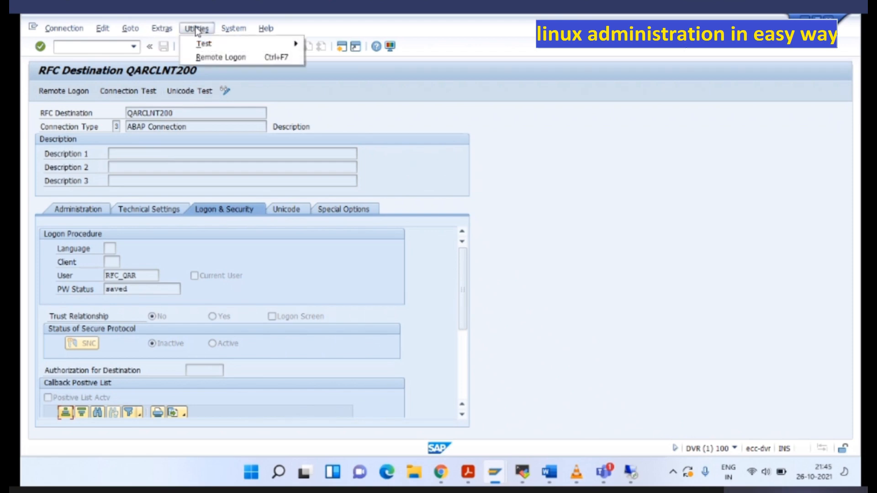
mouse_move(224, 41)
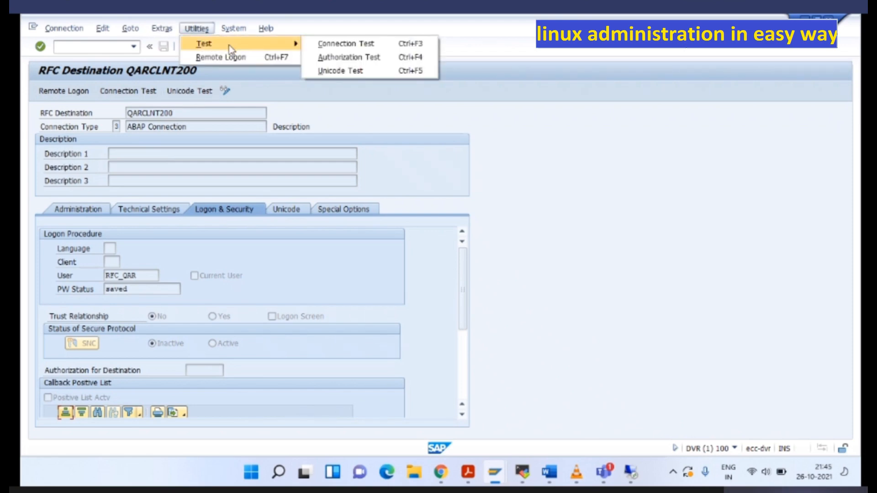
left_click(334, 57)
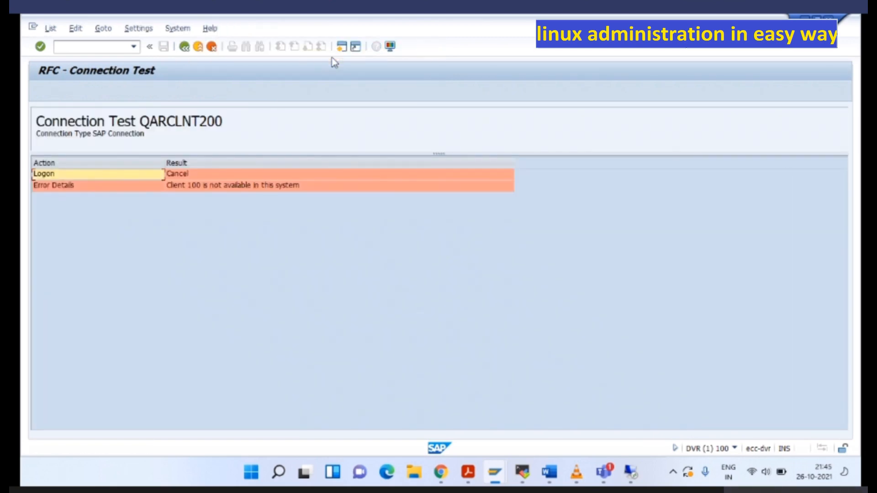
left_click(186, 47)
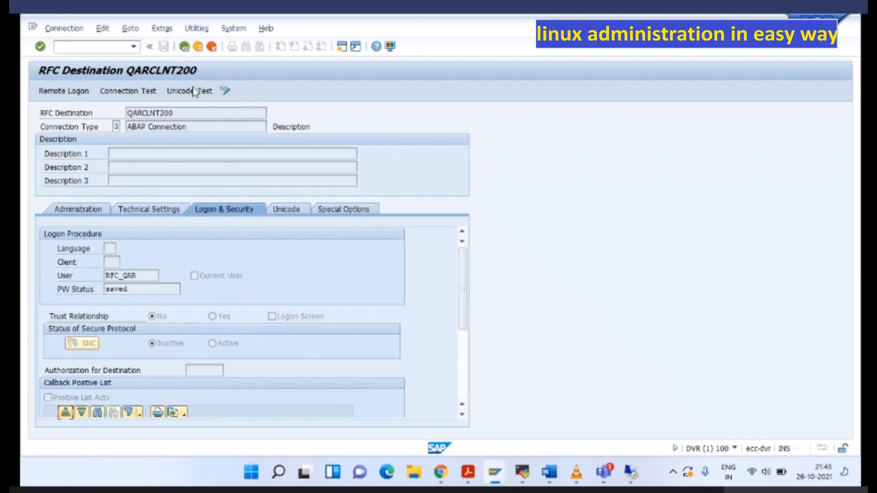
Step: Put QARCLNT200 into change mode, review its technical, logon and Unicode settings, and save the destination
left_click(225, 91)
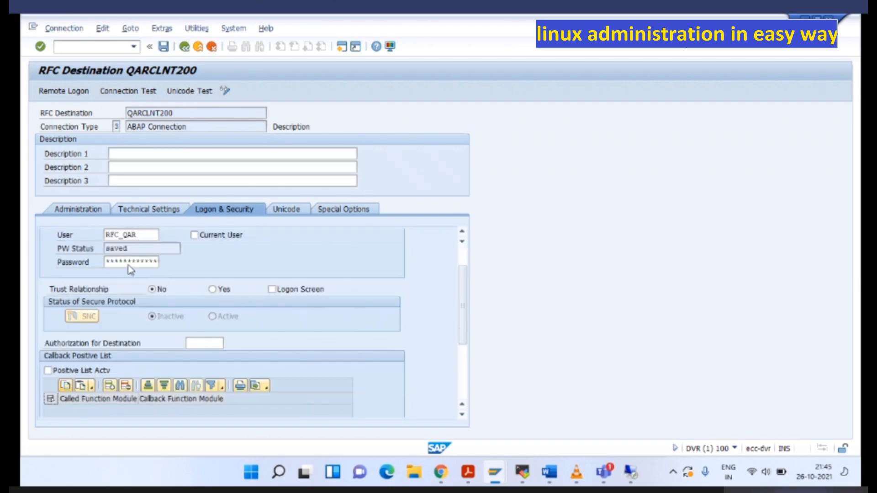
left_click(165, 210)
left_click(232, 215)
left_click(293, 211)
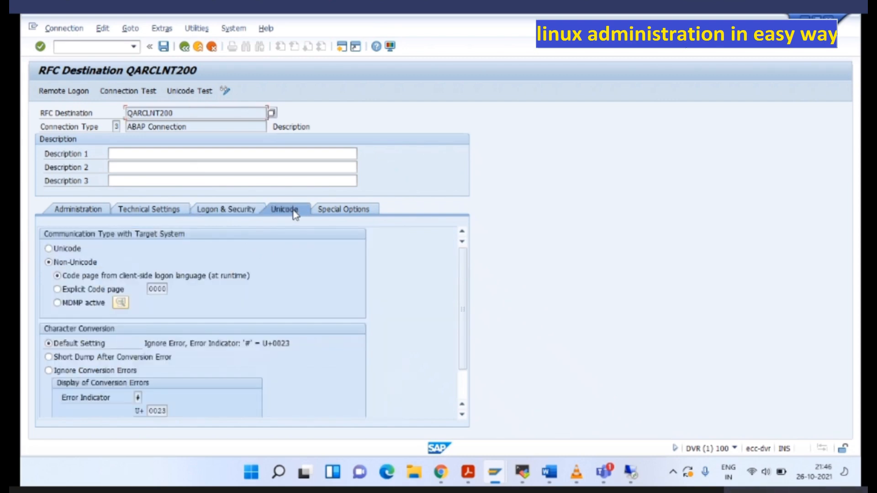
left_click(211, 209)
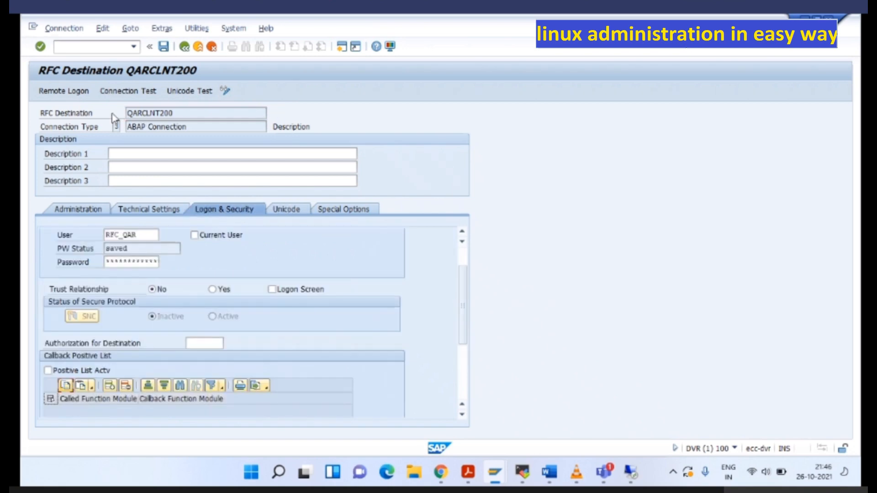
left_click(163, 48)
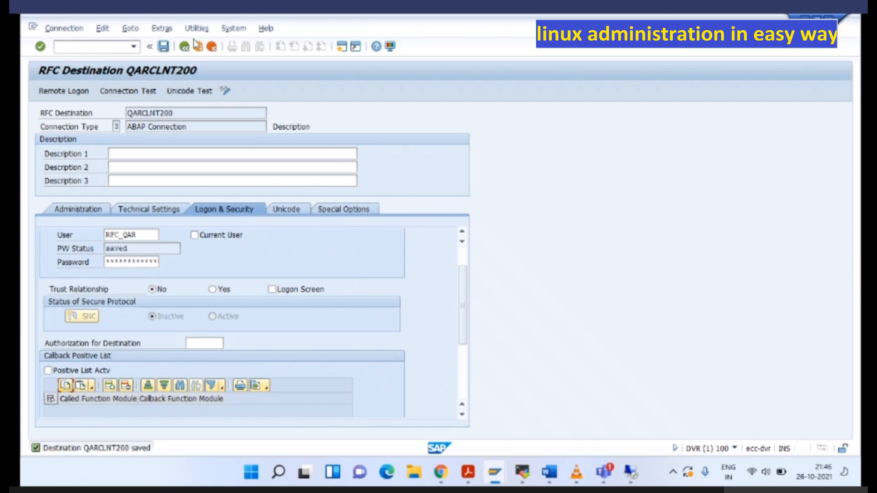
Step: Repeat the connection test for the saved QARCLNT200 destination and go back to its settings
left_click(205, 30)
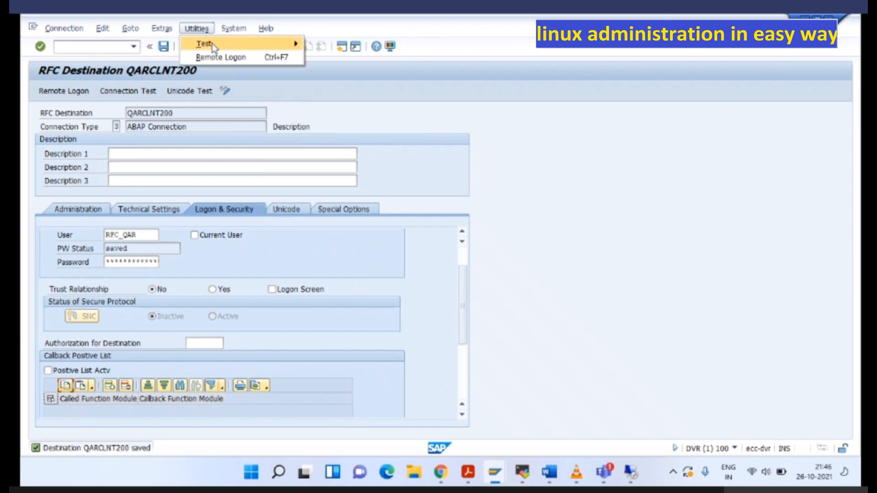
mouse_move(212, 43)
left_click(327, 46)
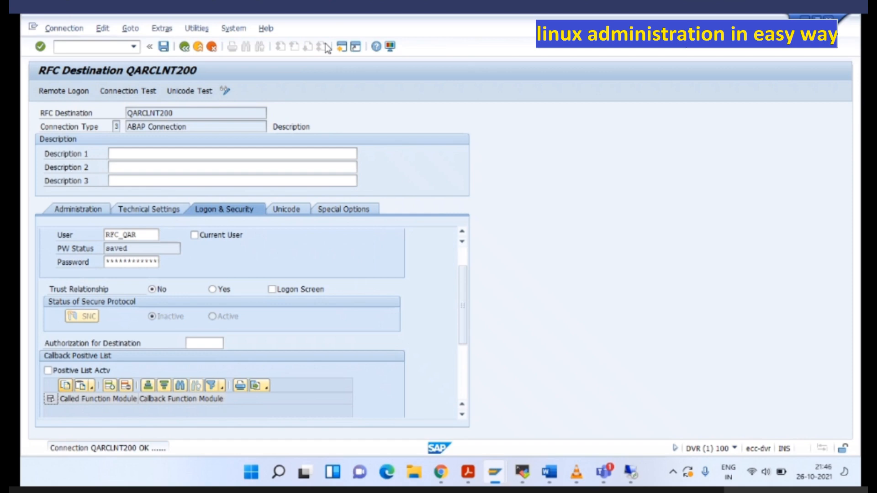
left_click(137, 28)
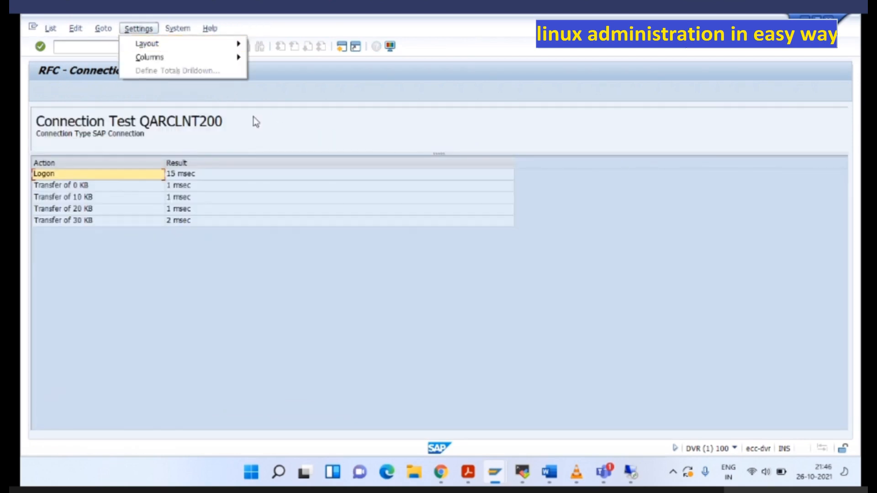
left_click(314, 82)
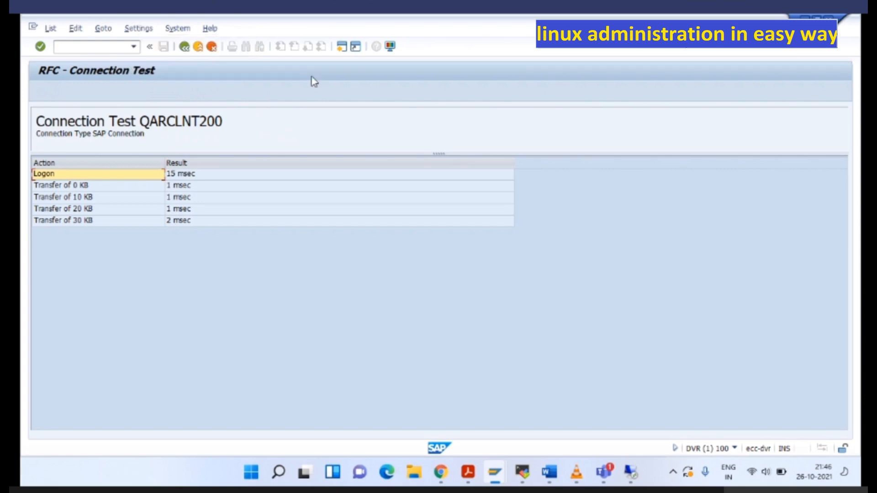
left_click(184, 46)
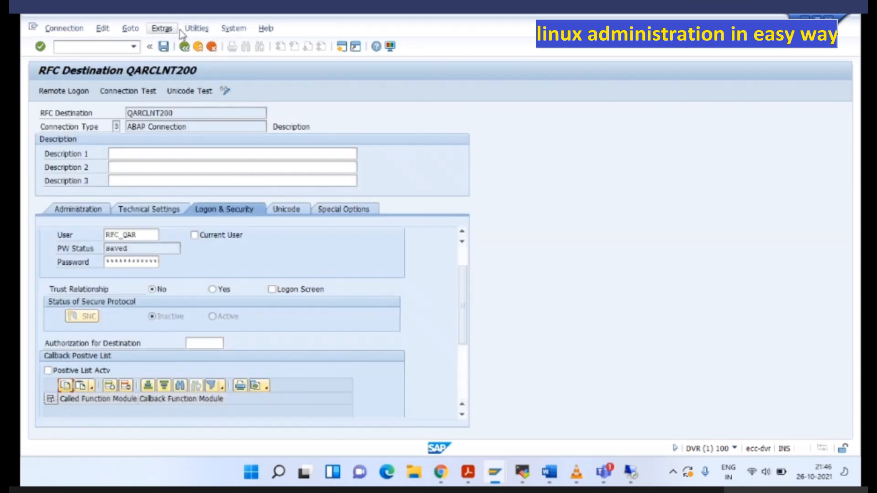
Step: Repeat the authorization test for the saved QARCLNT200 destination and return to its Logon & Security settings
left_click(197, 28)
mouse_move(213, 46)
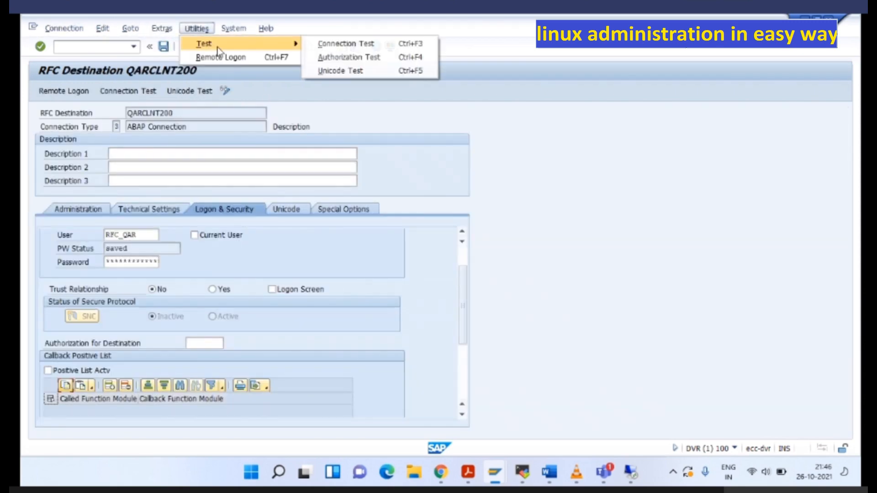
left_click(339, 58)
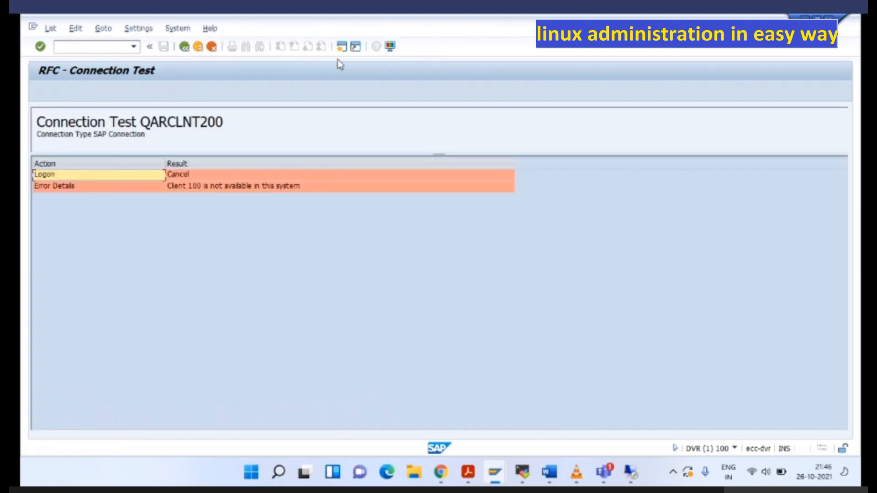
left_click(185, 46)
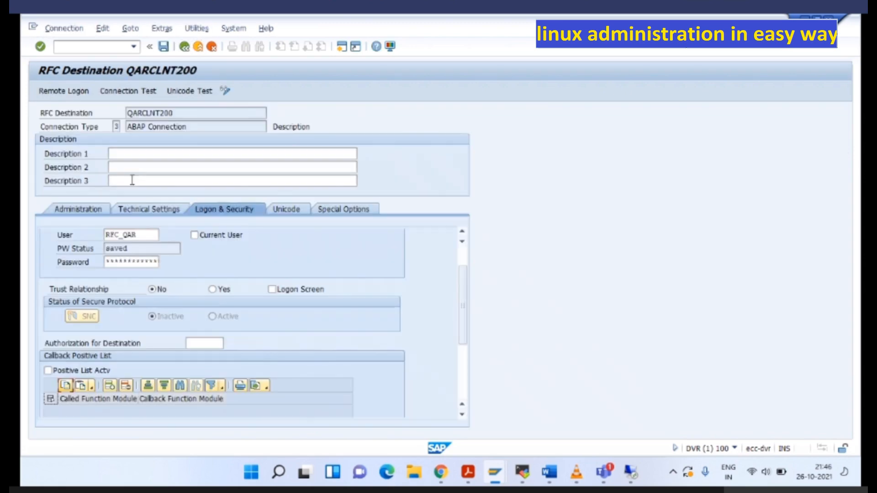
left_click(98, 210)
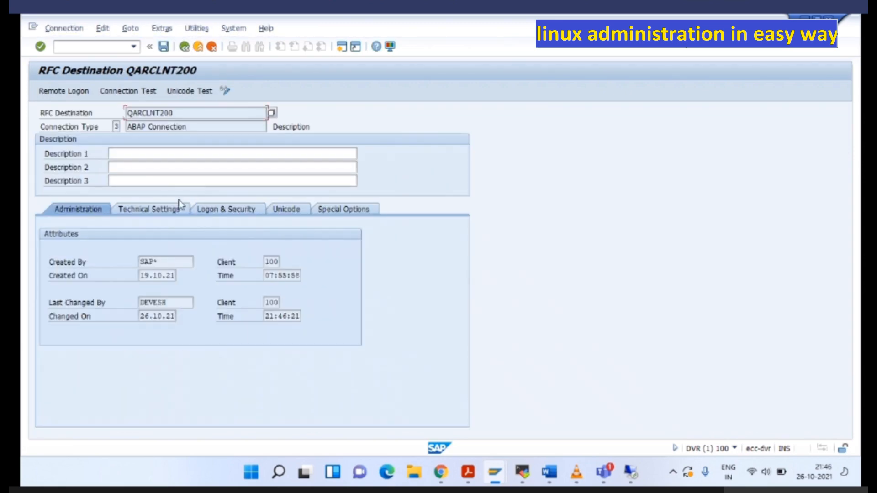
left_click(207, 210)
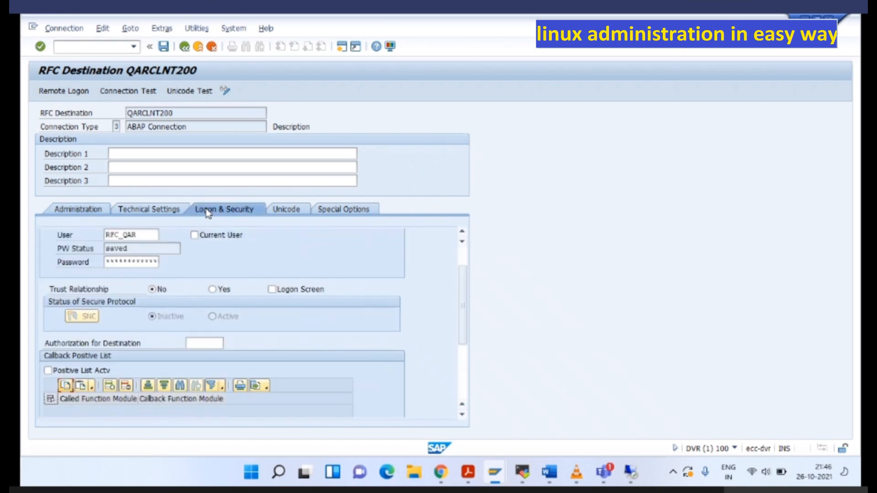
left_click(273, 289)
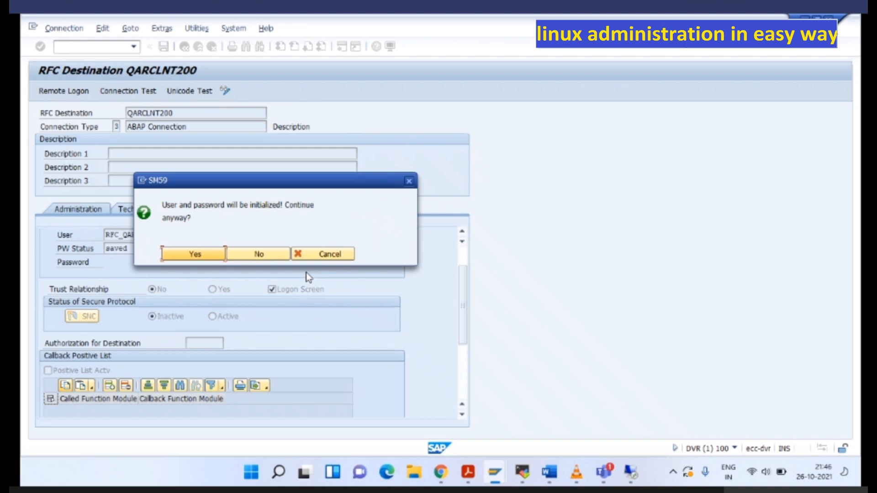
left_click(326, 255)
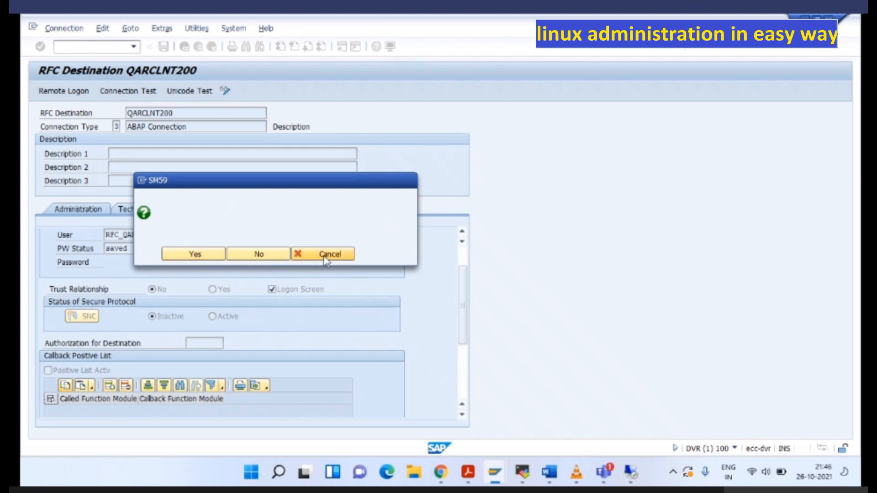
Step: Switch to the QAR client 200 session and open user maintenance with transaction /nsu01
left_click(495, 472)
left_click(564, 415)
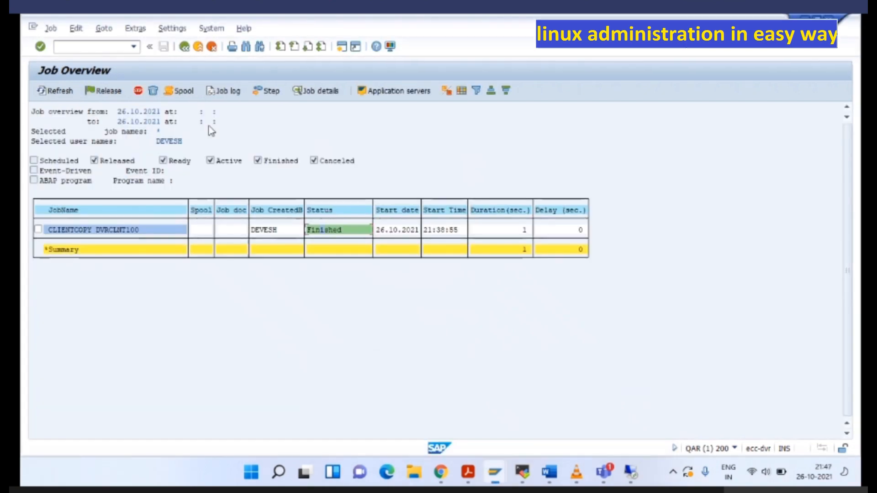
left_click(90, 48)
type("/nsu01")
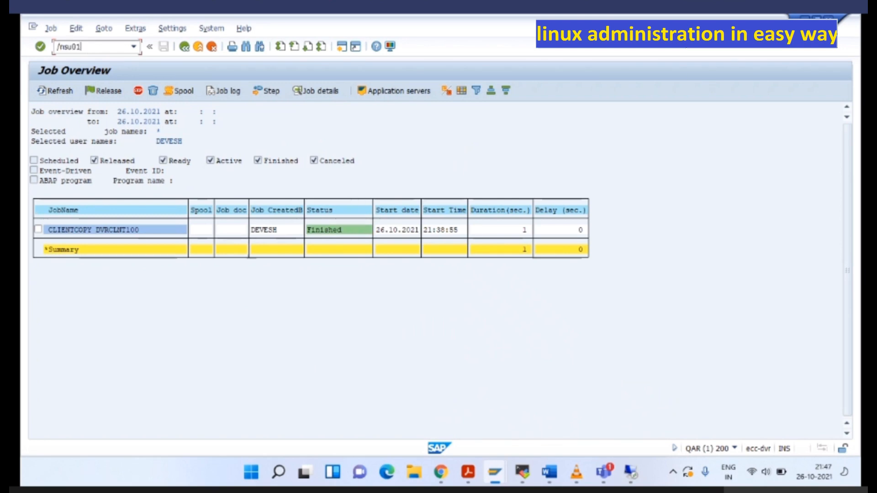
key("Return")
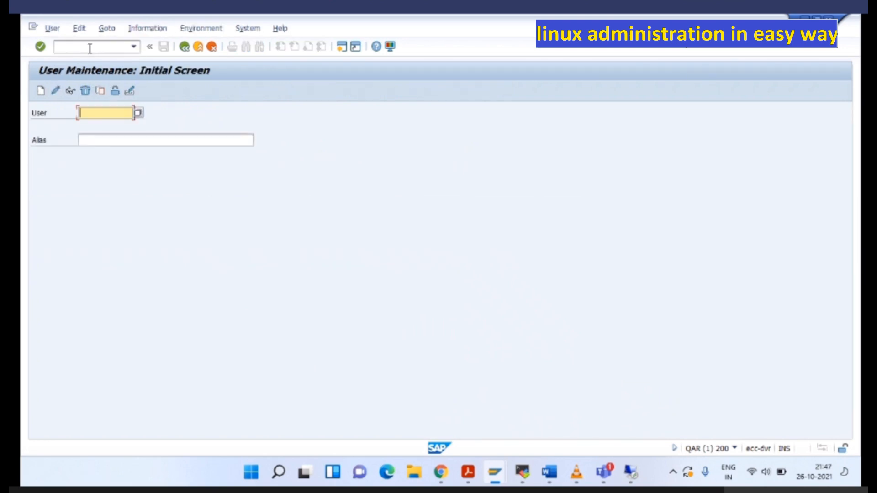
Step: Enter RFC_qar as the user and search the user master records for existing users, with a maximum of 500 hits
type("rfc")
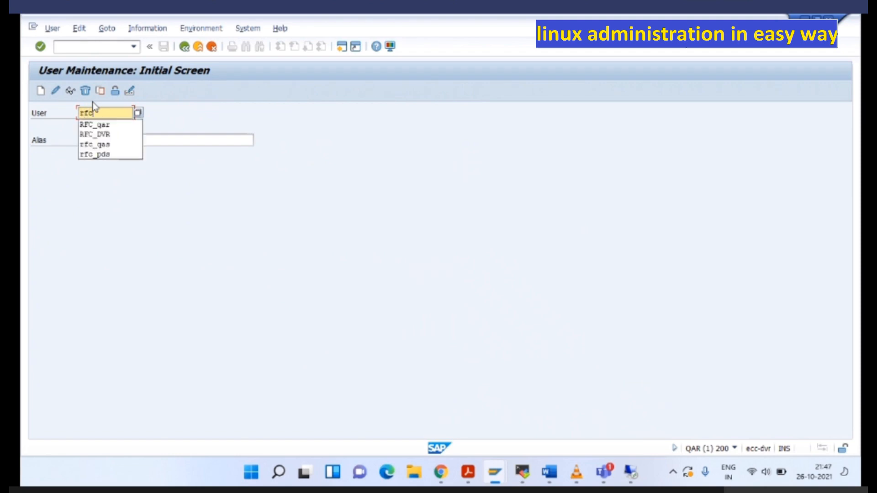
left_click(96, 128)
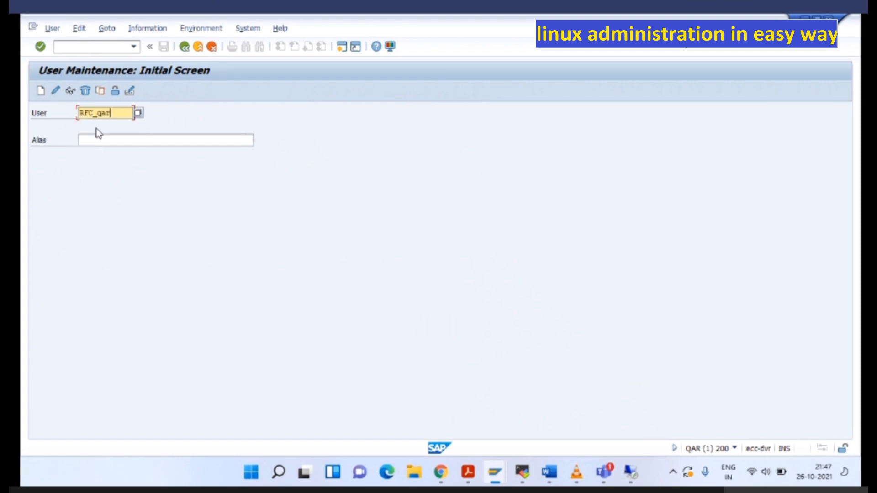
left_click(138, 114)
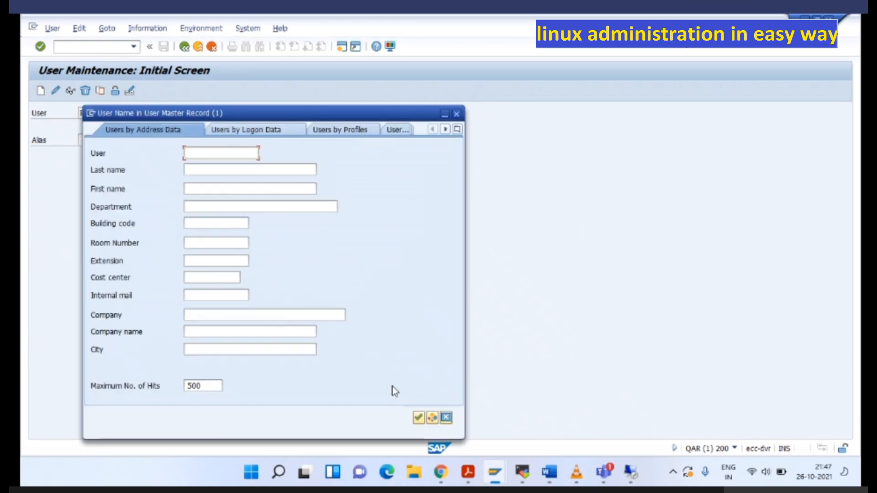
left_click(419, 417)
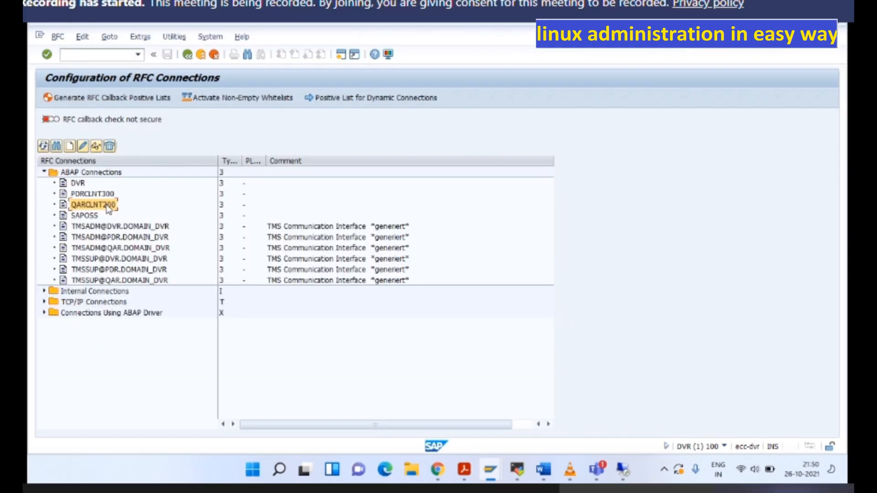
Step: In the DVR client 100 session, open the QARCLNT200 destination's Logon & Security settings and put them into change mode
double_click(106, 203)
left_click(220, 213)
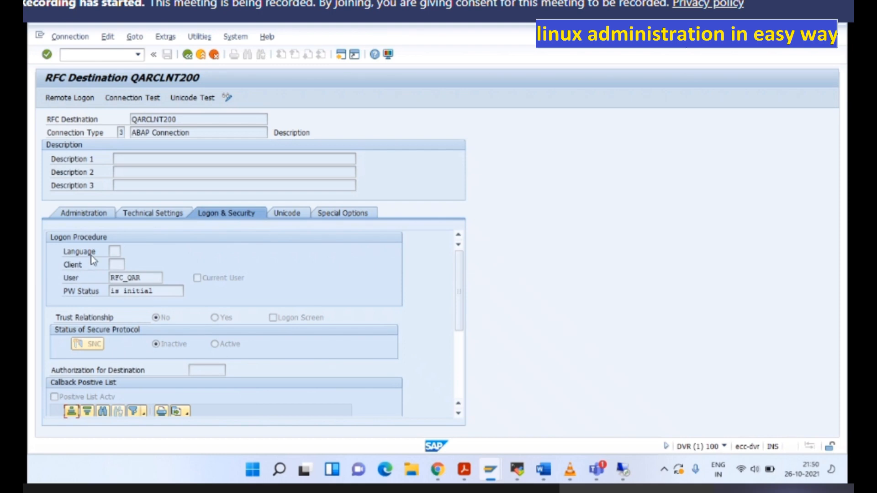
left_click(227, 98)
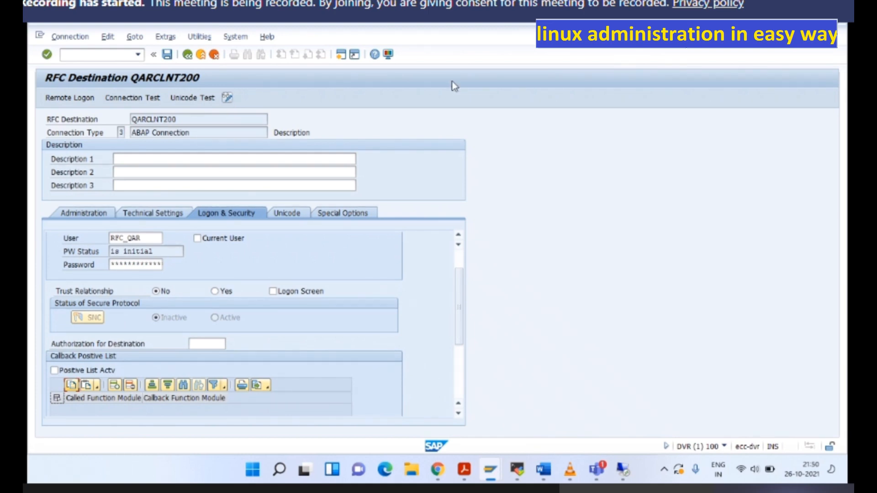
Step: Set the QARCLNT200 logon language to EN and the client to 200, and save the destination
left_click_drag(461, 287, 464, 254)
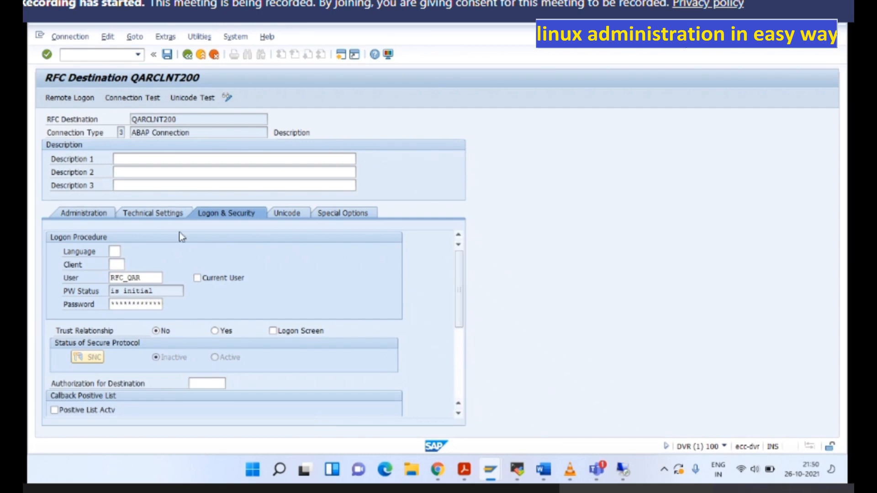
left_click(114, 251)
type("en")
key("Tab")
type("200")
left_click(167, 55)
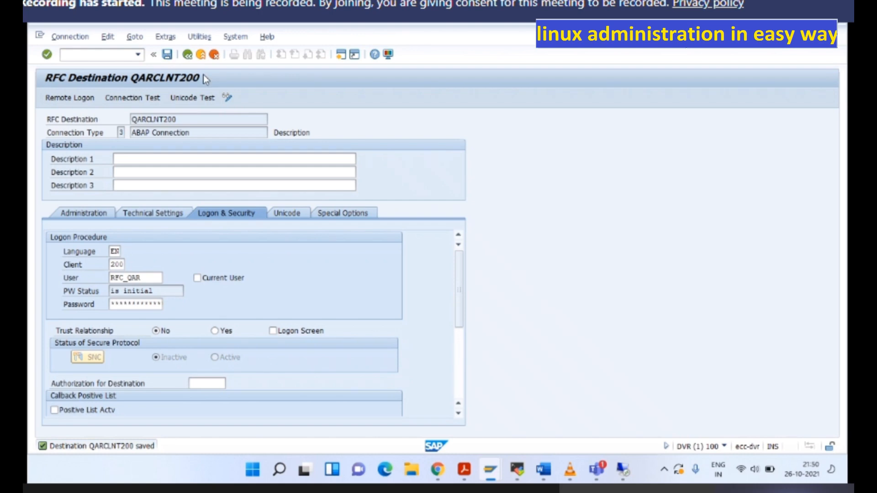
Step: Run the authorization test for QARCLNT200 with the new logon language and client, and return to its settings
left_click(229, 36)
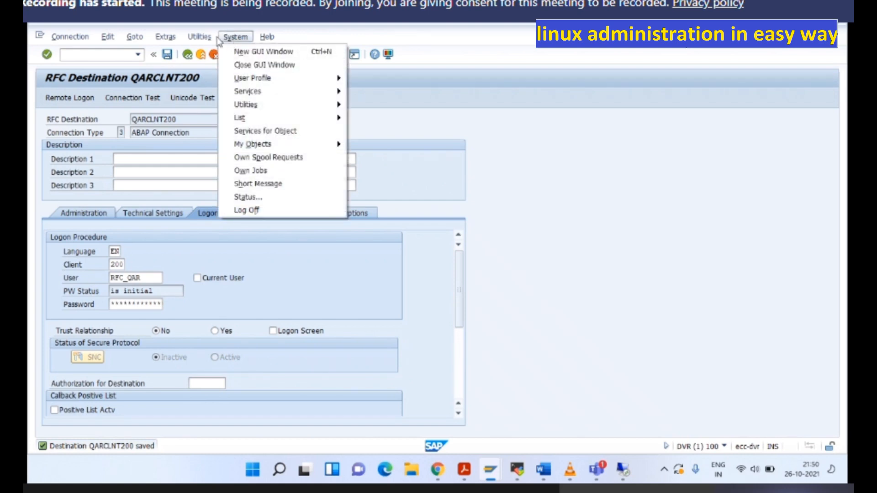
mouse_move(204, 38)
mouse_move(230, 54)
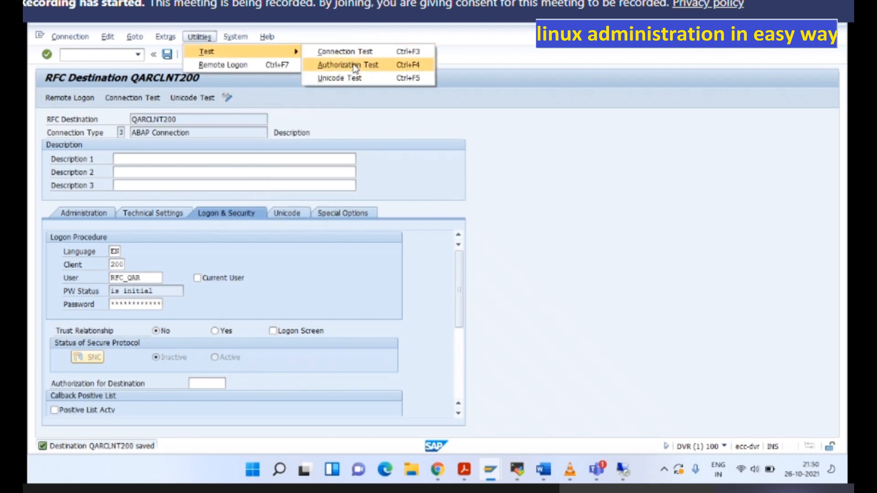
left_click(352, 65)
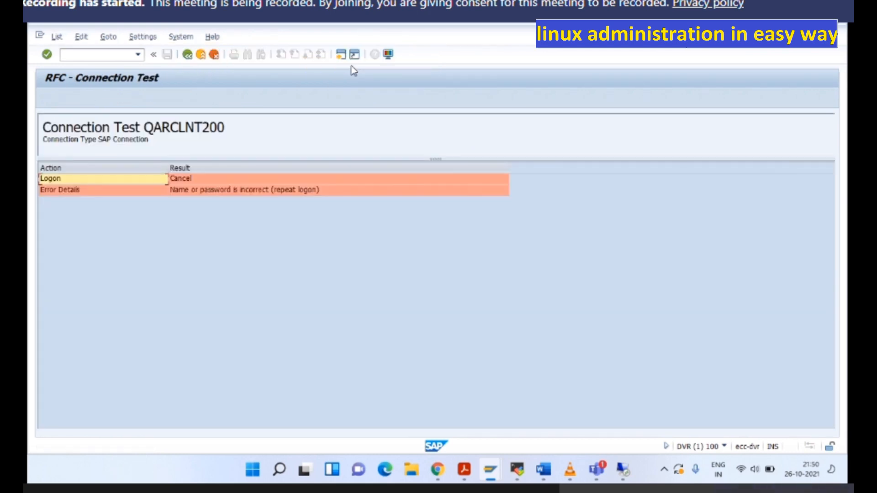
left_click(188, 55)
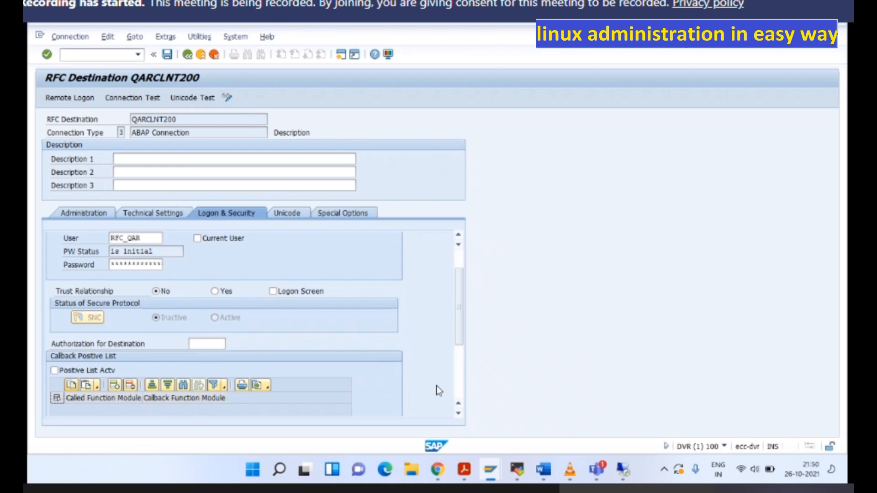
Step: Switch to the QAR client 200 session and open the RFC connections configuration with transaction /nsm59
mouse_move(497, 474)
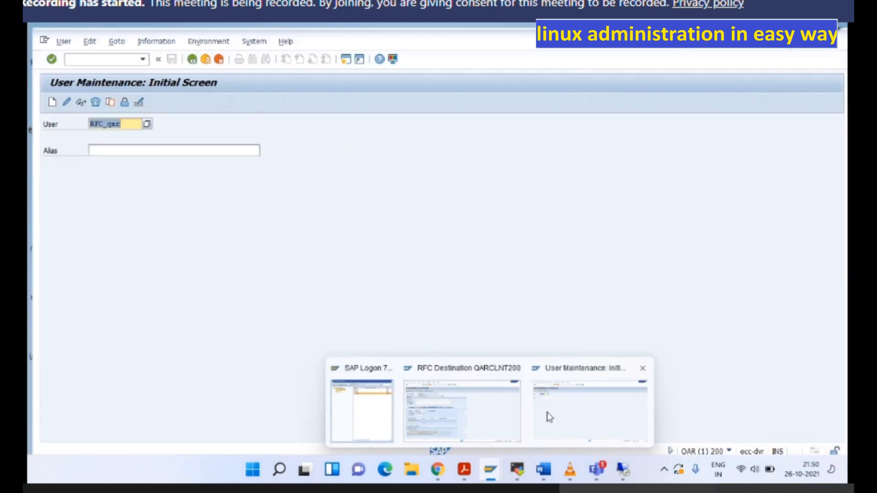
left_click(546, 415)
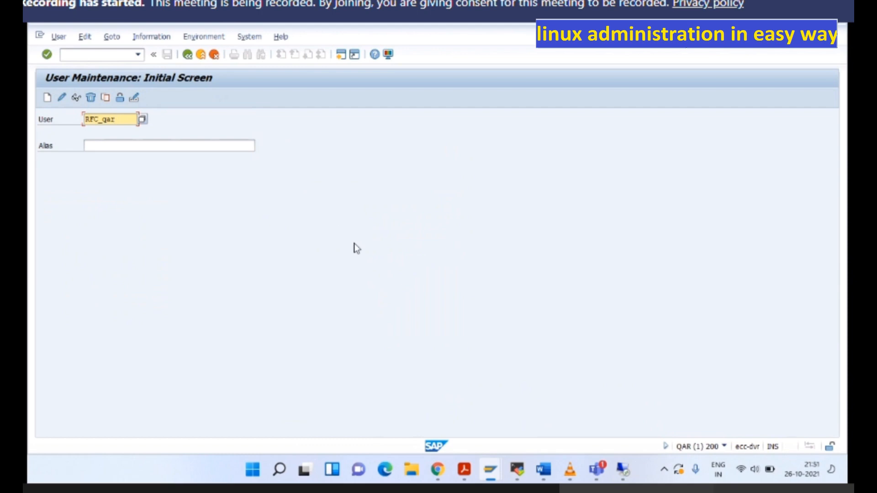
mouse_move(500, 479)
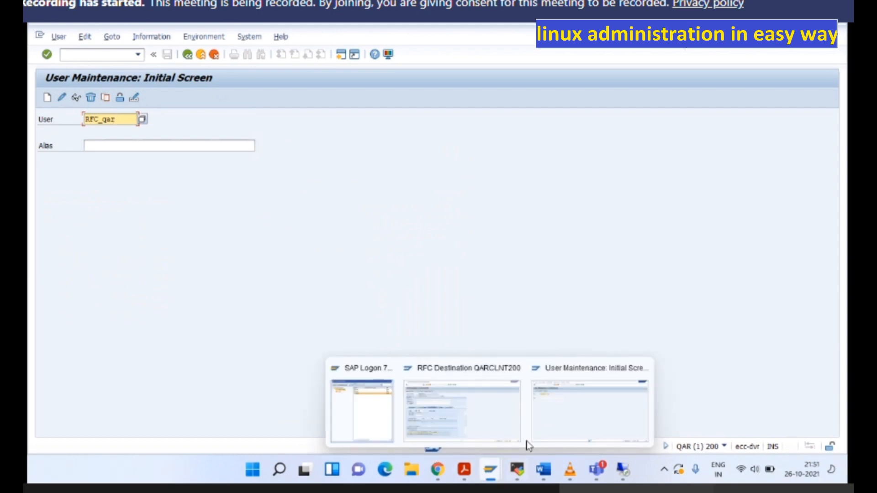
left_click(548, 416)
left_click(113, 59)
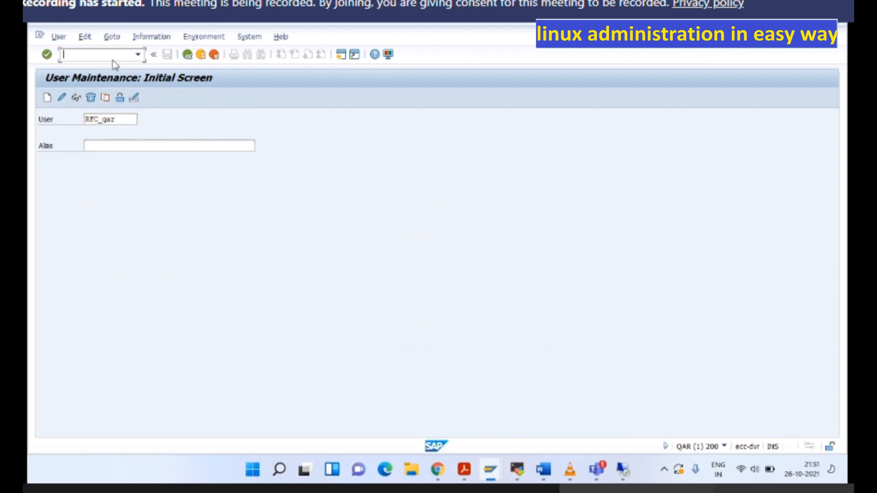
type("/nsm59")
key("Return")
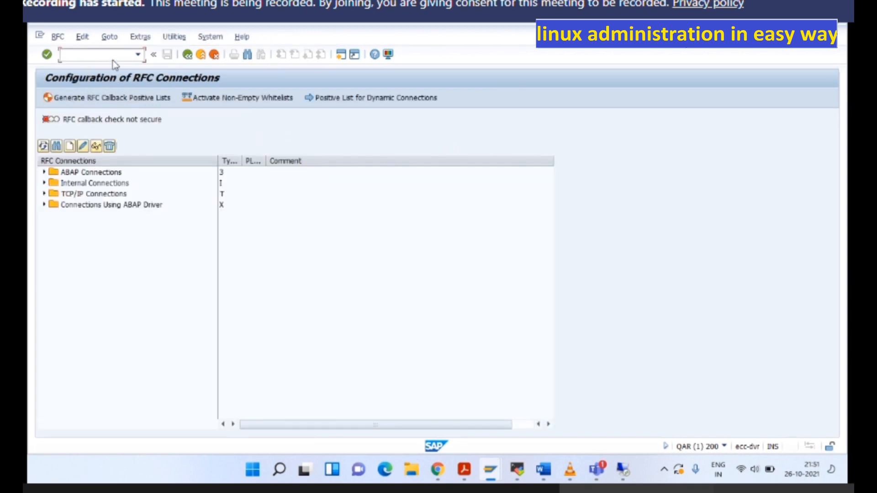
Step: Expand the ABAP connections and open the DVRCLNT100 destination's Logon & Security settings in change mode
left_click(44, 172)
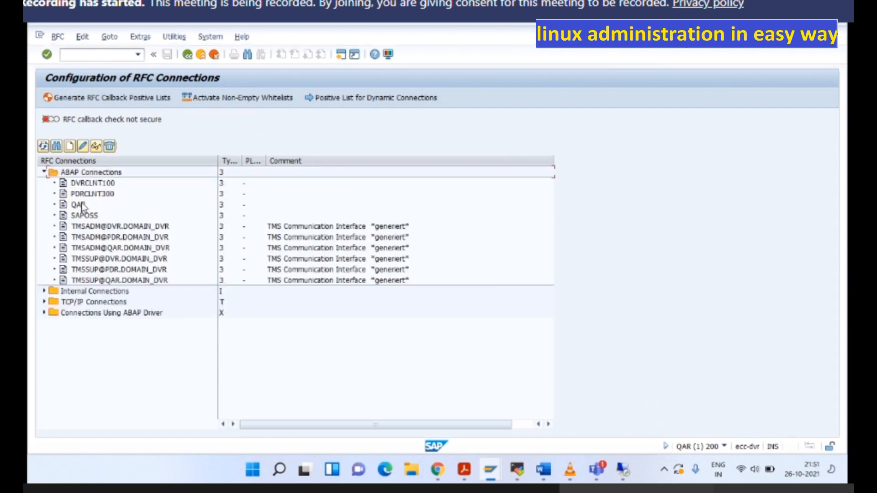
left_click(94, 184)
double_click(95, 184)
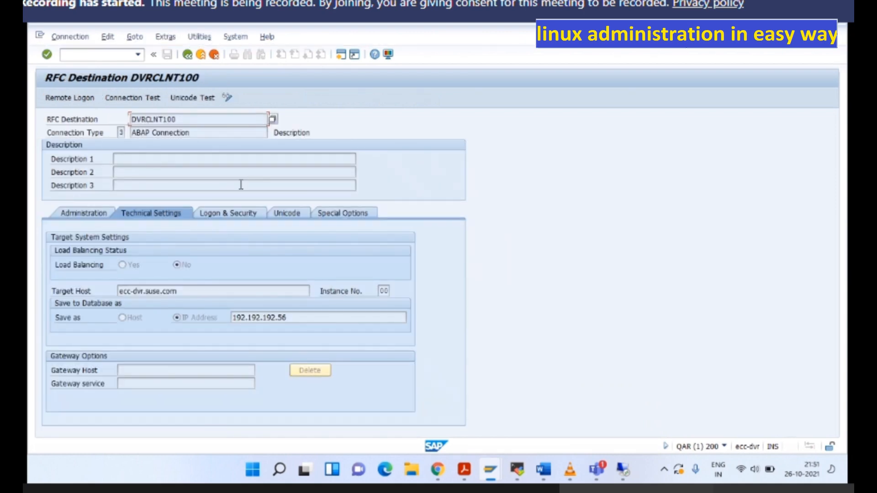
left_click(247, 218)
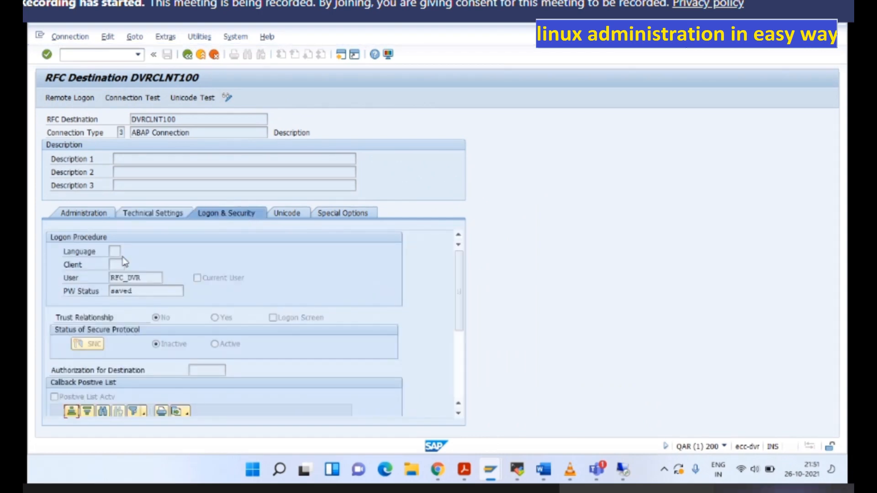
left_click(228, 97)
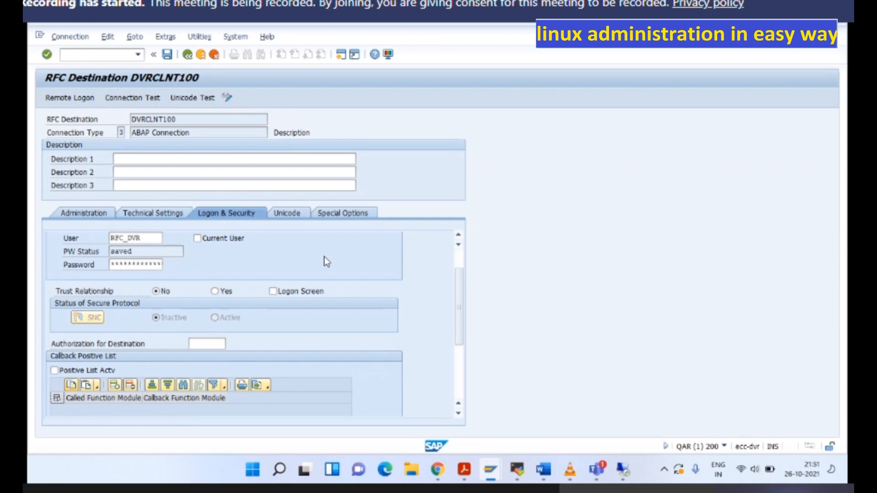
Step: Set the DVRCLNT100 logon language to EN and the client to 100, and save the destination
left_click(463, 251)
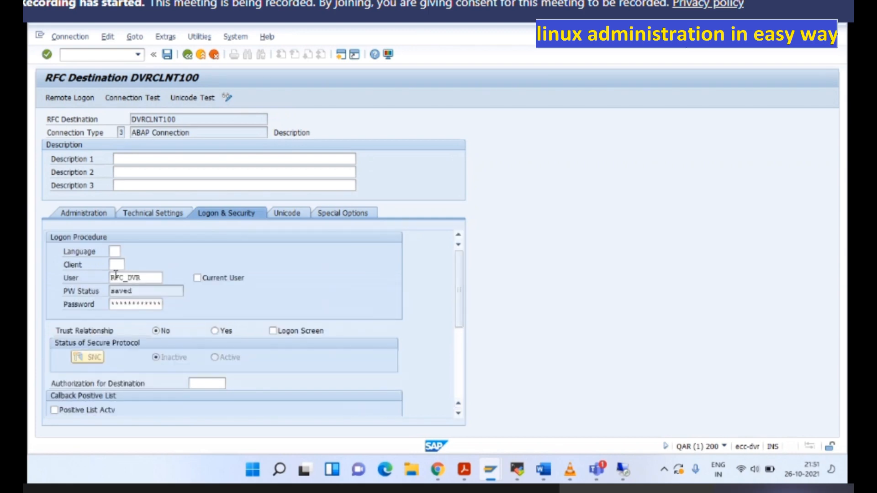
left_click(113, 250)
type("en")
key("Tab")
type("2")
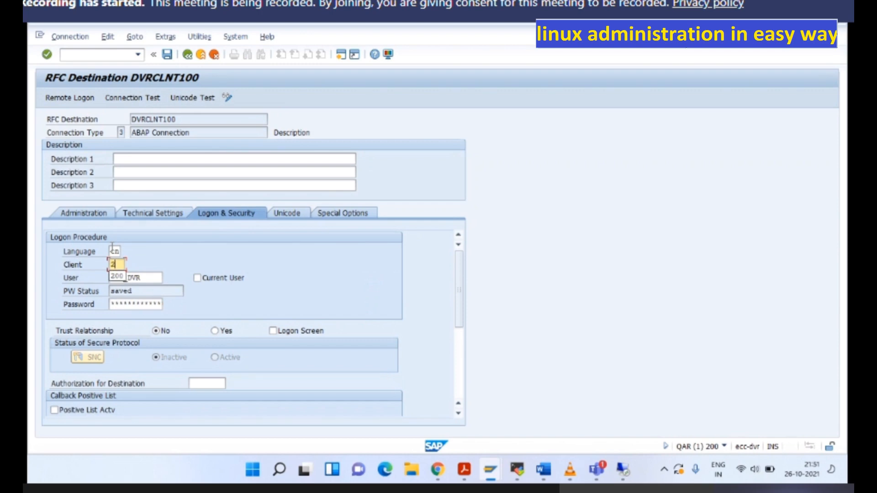
key("BackSpace")
type("100")
left_click(167, 55)
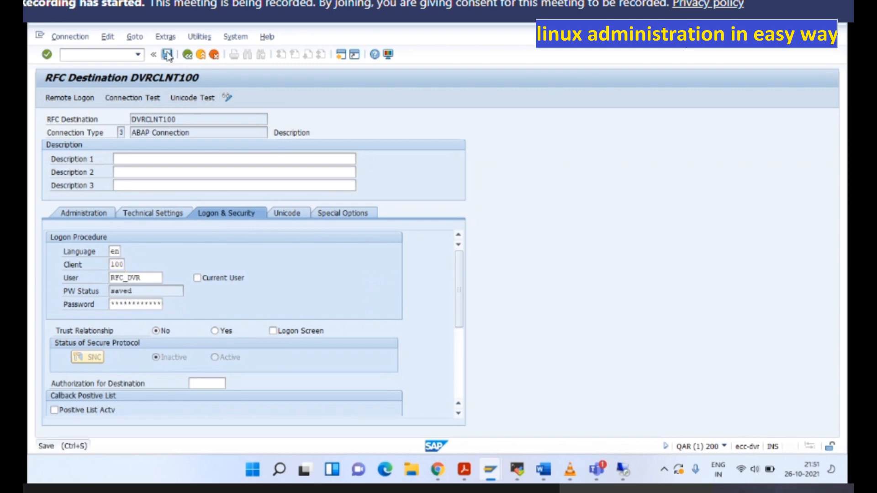
left_click(315, 359)
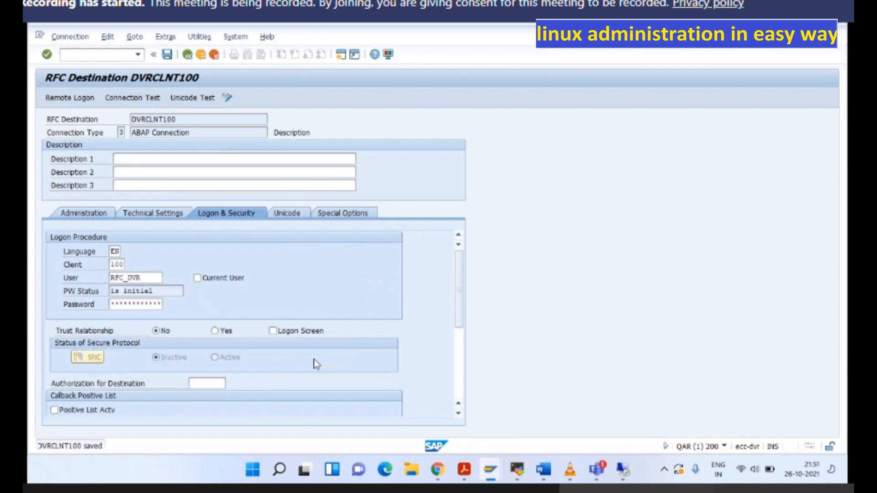
Step: Run the authorization test for the DVRCLNT100 destination and return to its settings
left_click(200, 38)
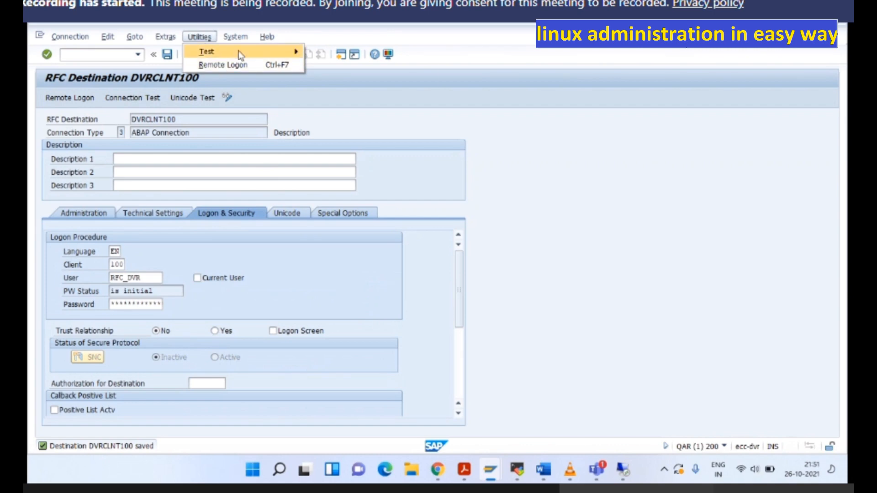
mouse_move(300, 54)
left_click(346, 64)
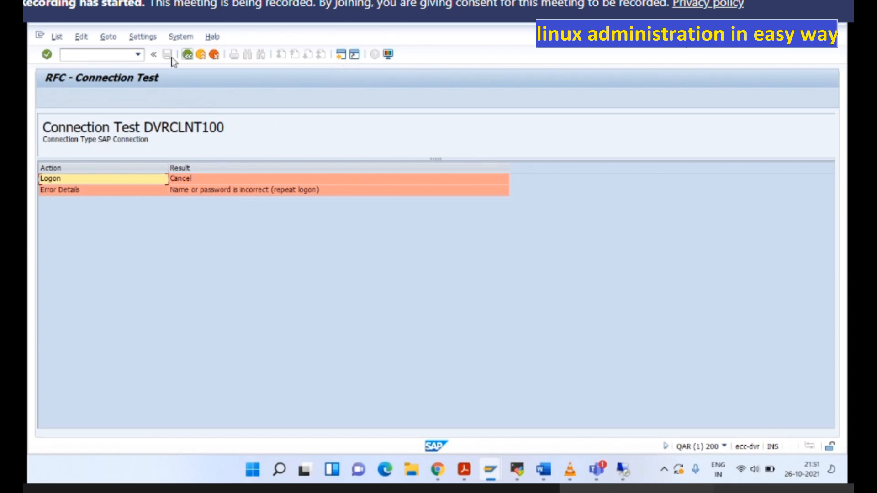
left_click(188, 55)
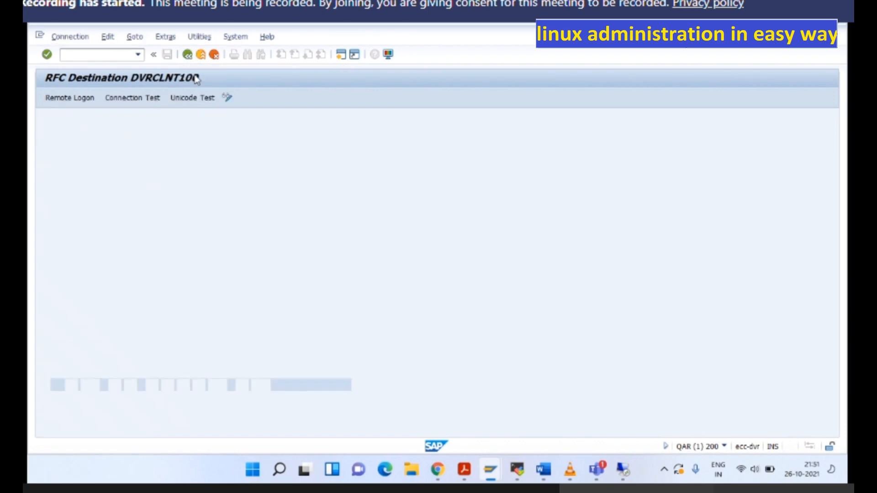
Step: Run the DVRCLNT100 connection test, and re-enter and save the logon password for the destination's RFC_DVR user
left_click(137, 99)
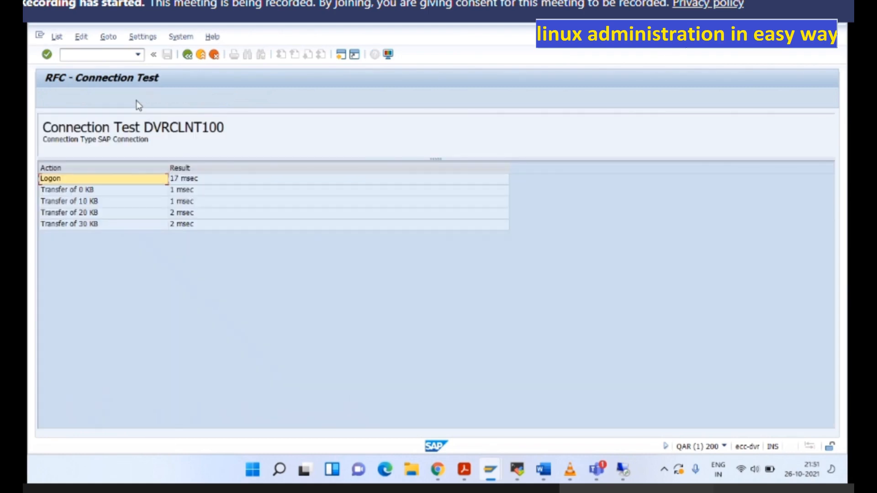
left_click(187, 56)
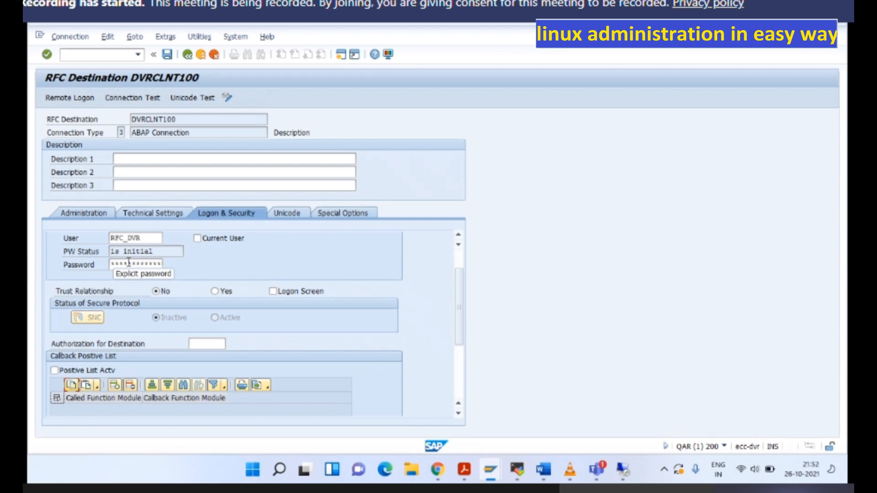
left_click(129, 263)
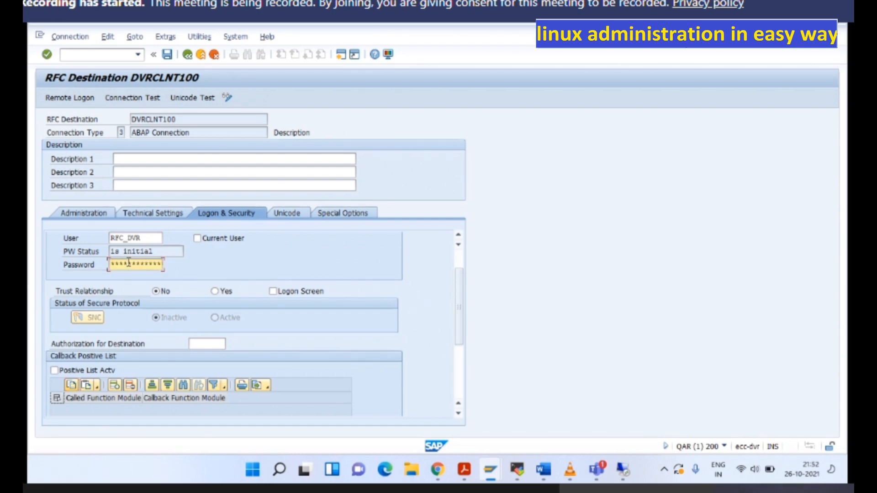
type("******")
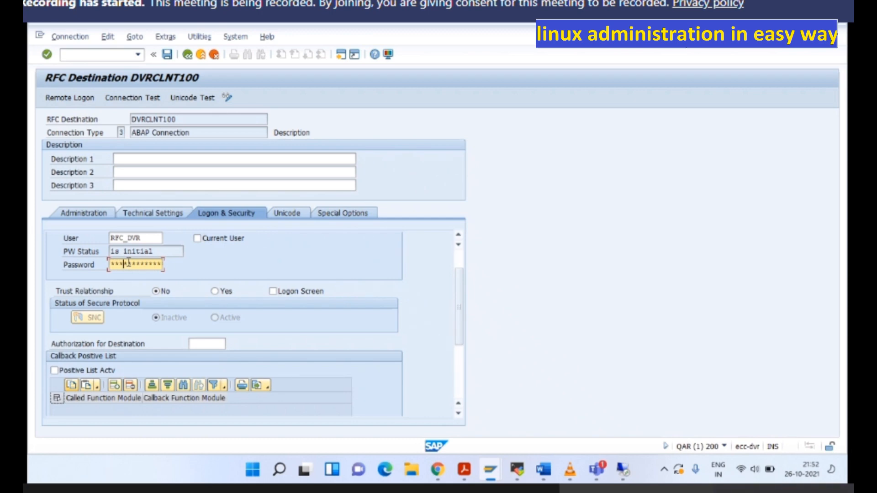
type("******")
left_click(167, 55)
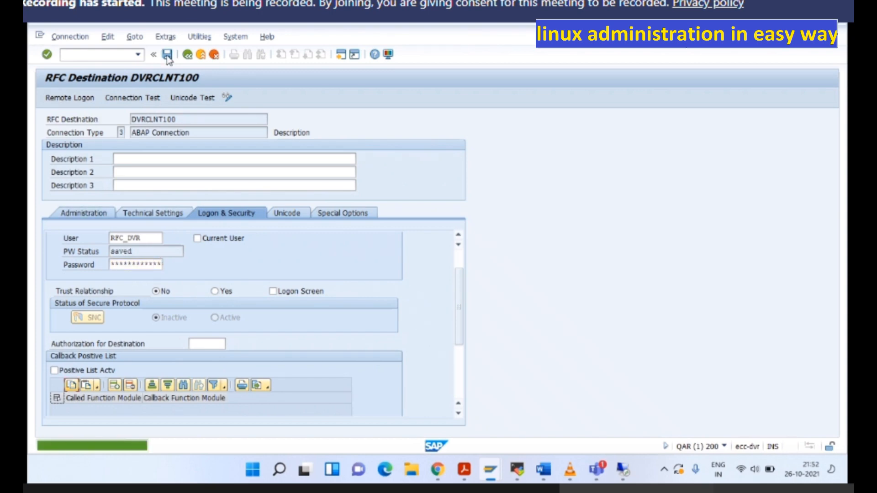
Step: Rerun the connection and authorization tests for the DVRCLNT100 destination and return to its settings
left_click(149, 101)
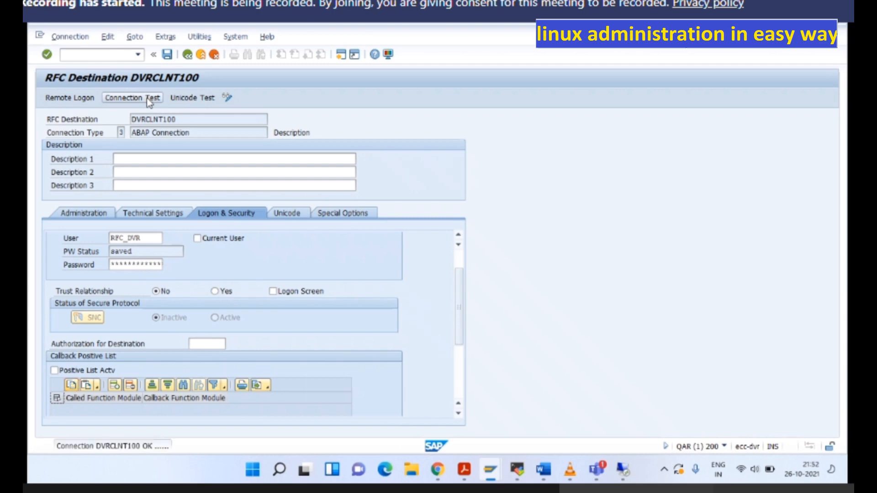
left_click(187, 55)
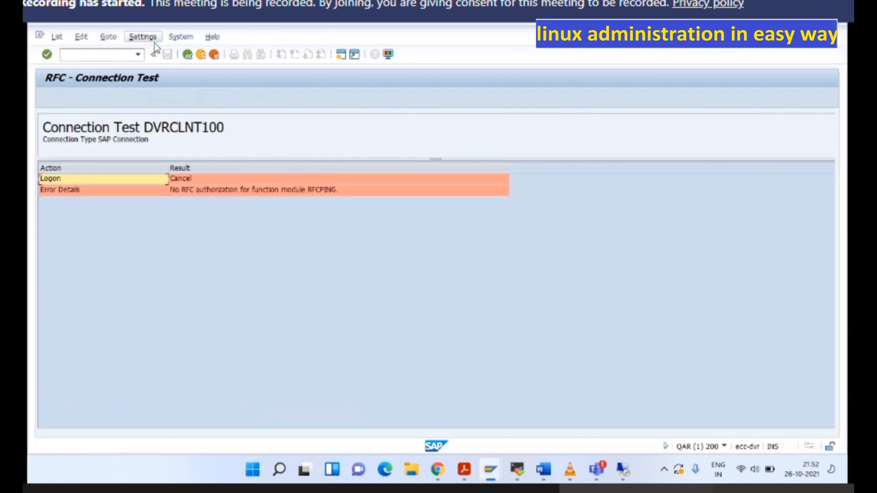
key("F3")
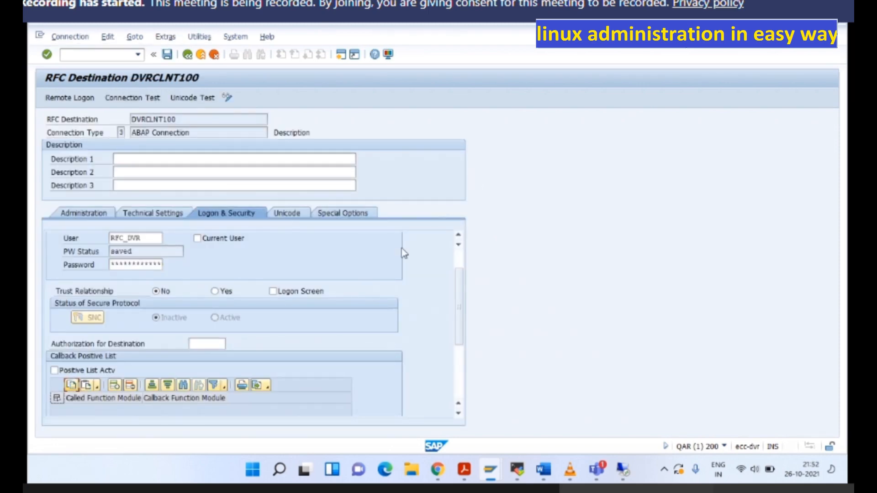
Step: Review the DVRCLNT100 logon language and client, and repeat the authorization and connection tests
left_click(462, 255)
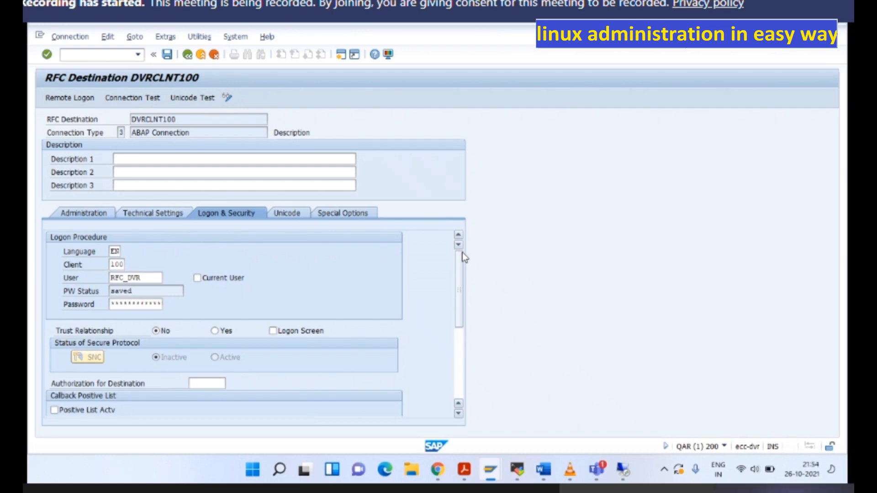
key("ctrl+F3")
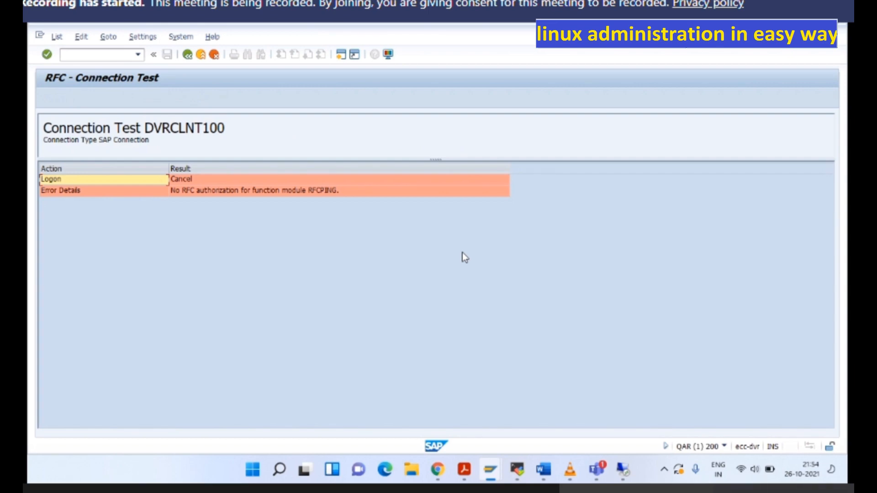
key("F3")
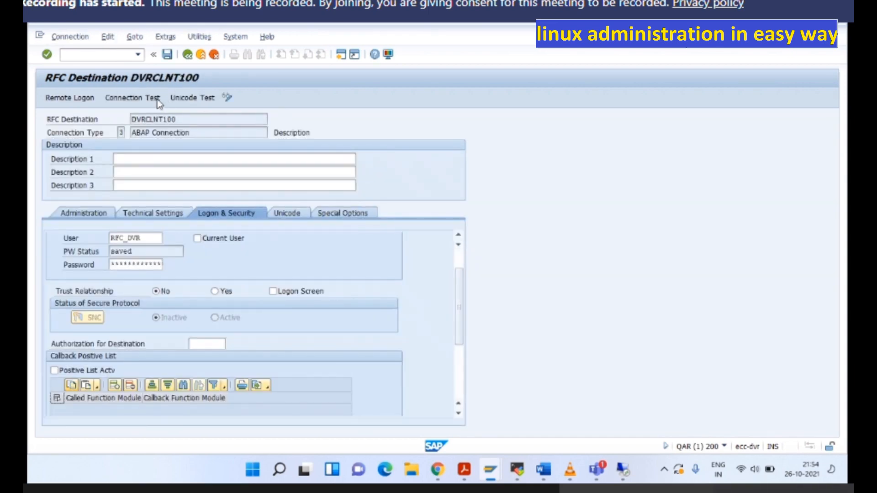
left_click(156, 100)
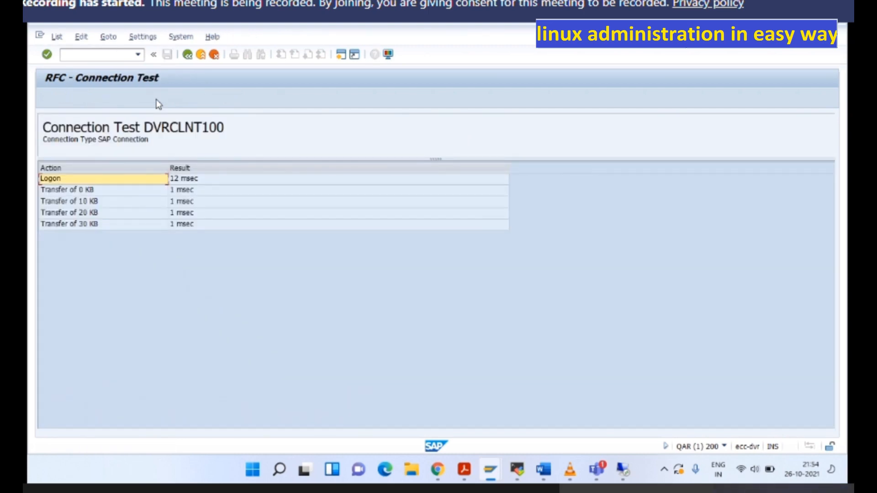
key("F3")
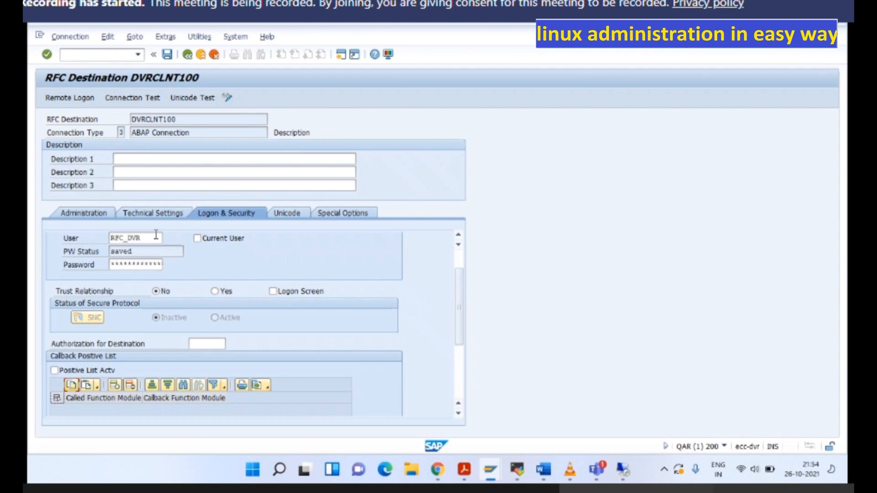
Step: Enter the RFC_DVR logon password again, save the DVRCLNT100 destination, and return to the RFC connections list
left_click(144, 266)
type("*******")
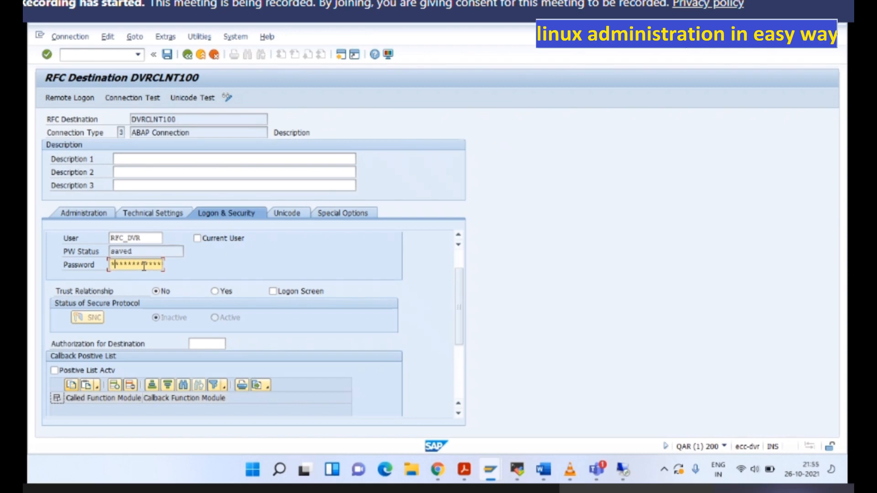
type("***")
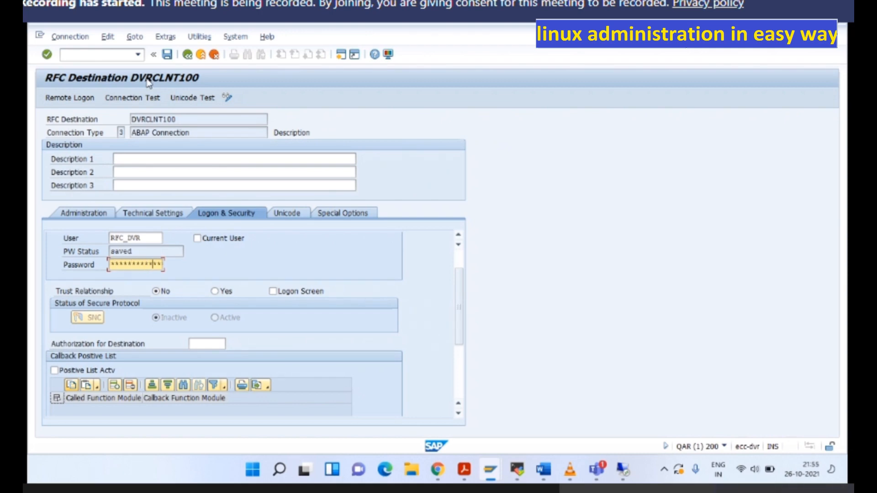
left_click(168, 55)
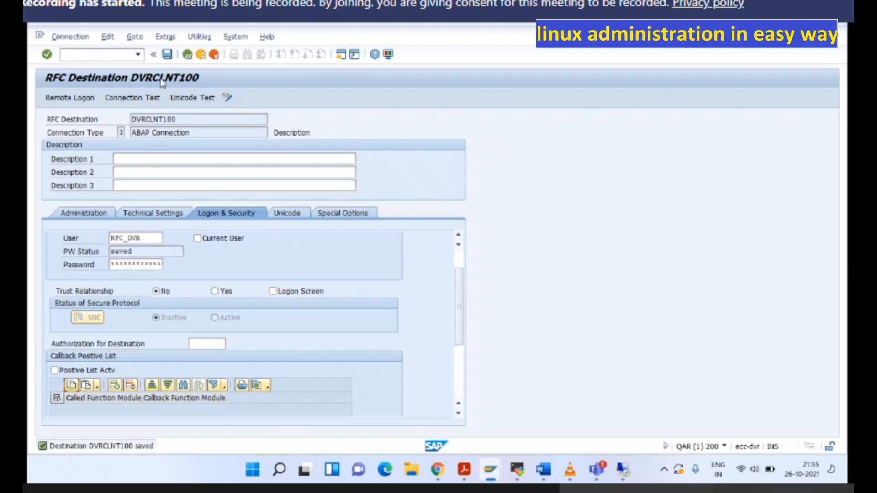
key("F3")
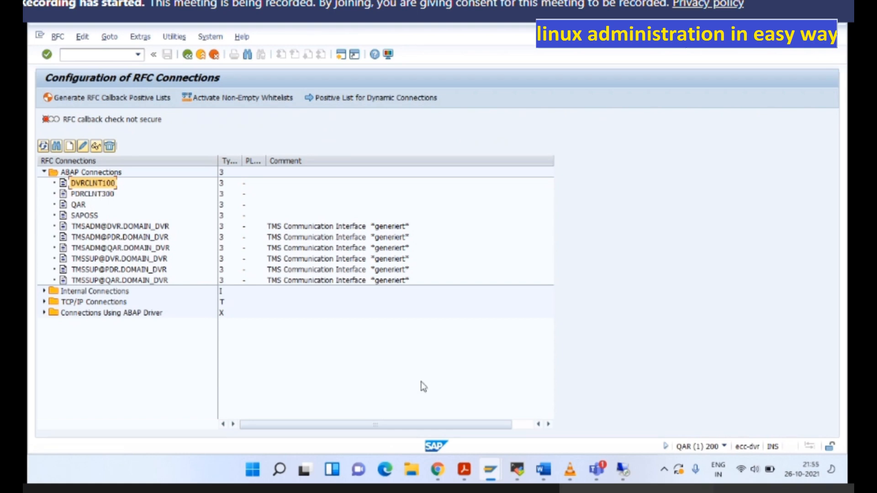
Step: Switch to the DVR client 100 session with the QARCLNT200 destination open
mouse_move(497, 468)
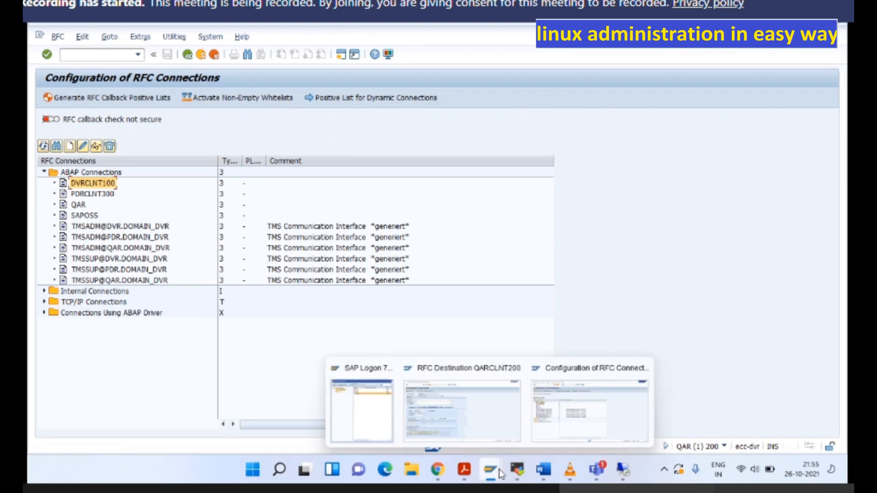
left_click(590, 407)
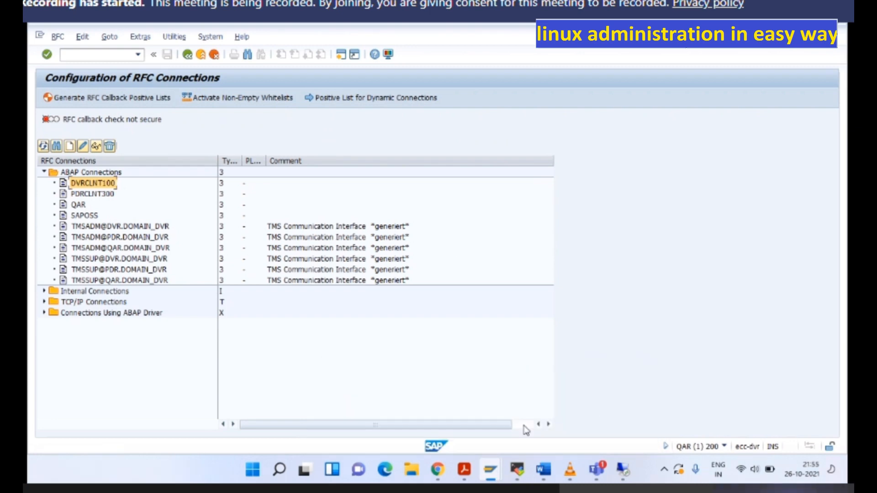
mouse_move(496, 477)
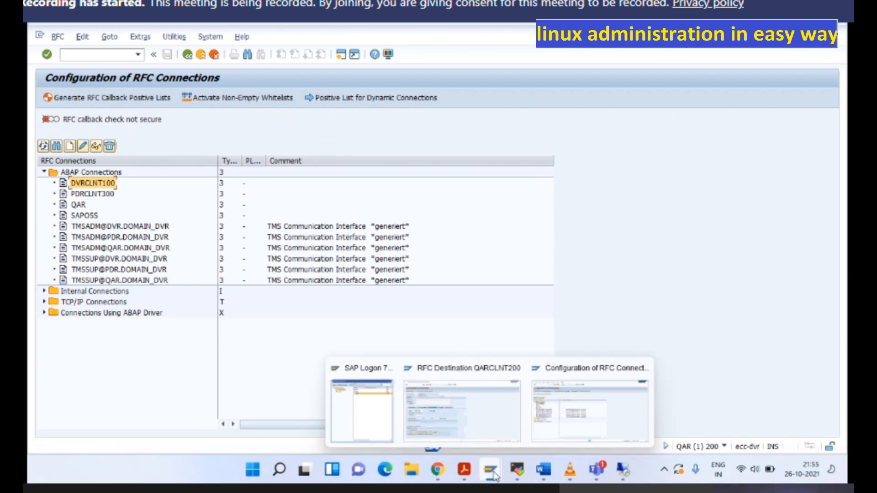
left_click(520, 433)
left_click(563, 401)
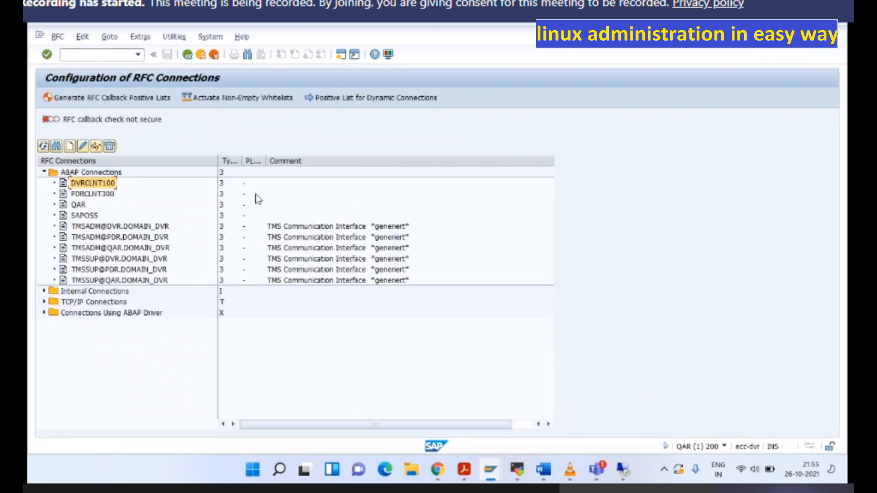
mouse_move(490, 469)
left_click(421, 395)
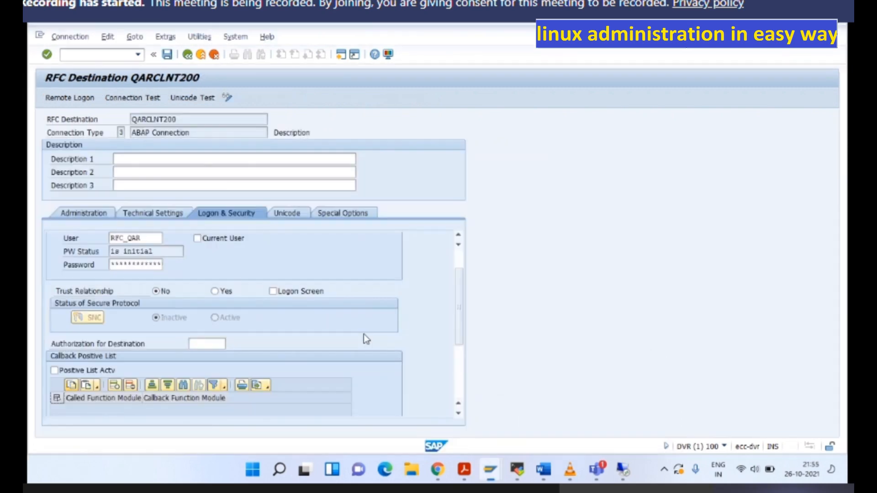
Step: Open user RFC_DVR in change mode in user maintenance, using transaction /nsu01
left_click(120, 54)
type("/nsu01")
key("Return")
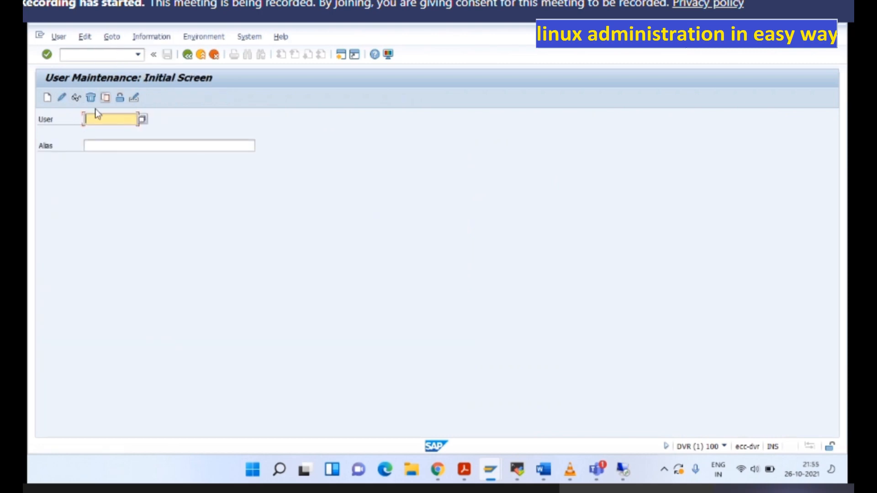
type("r")
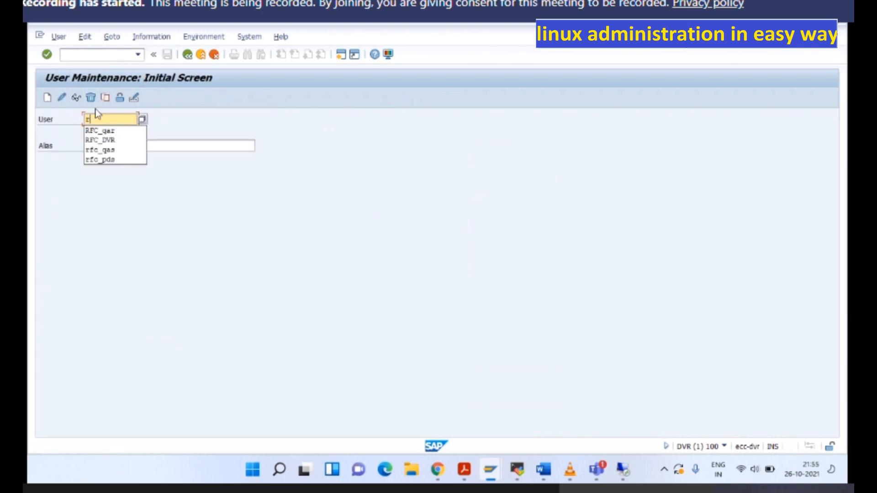
left_click(91, 141)
left_click(62, 98)
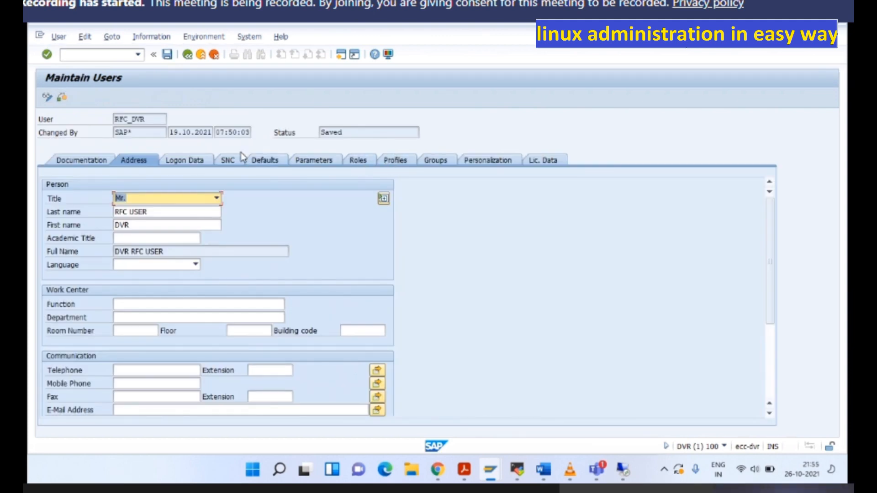
Step: Assign the SAP_ALL authorization profile to user RFC_DVR and save the user
left_click(182, 160)
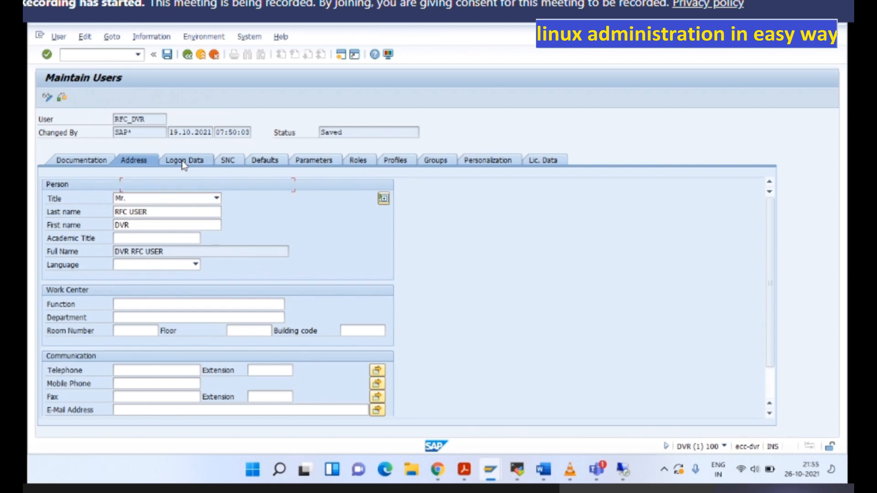
left_click(405, 160)
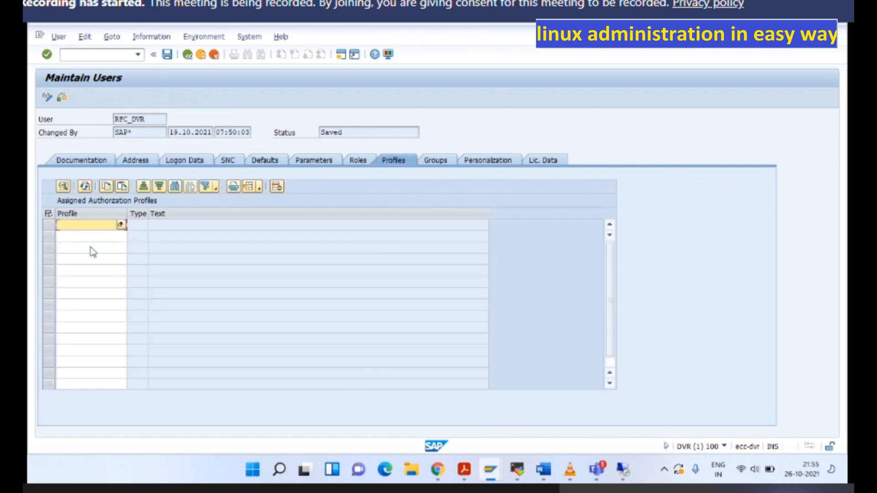
type("sap_all")
key("Return")
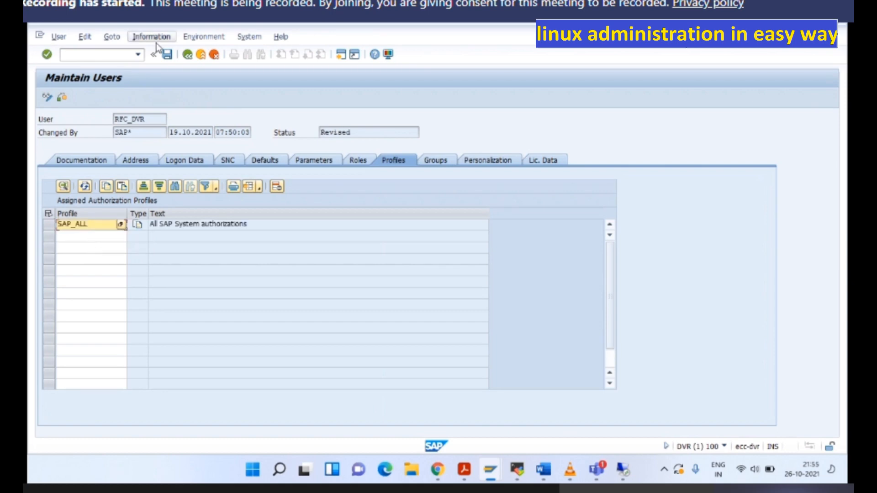
left_click(167, 54)
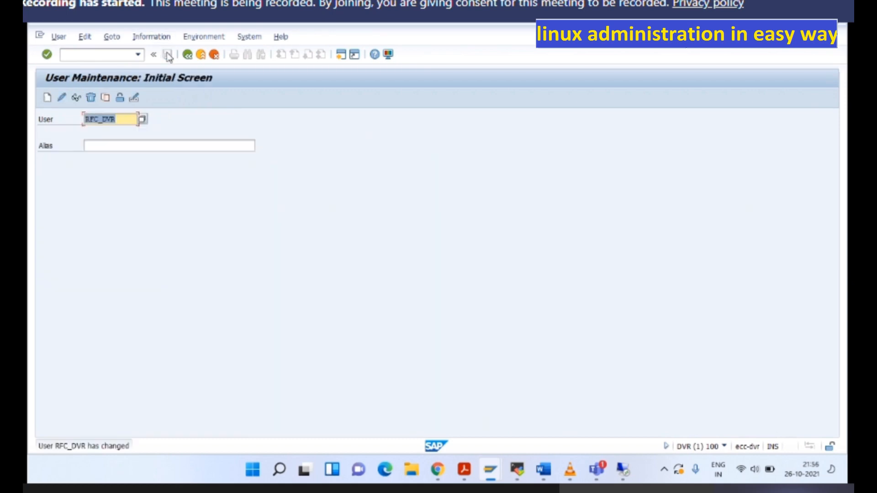
Step: Open the RFC connections configuration in DVR client 100 with transaction /nsm59 and expand the ABAP connections
left_click(109, 54)
type("/nsm59")
key("Return")
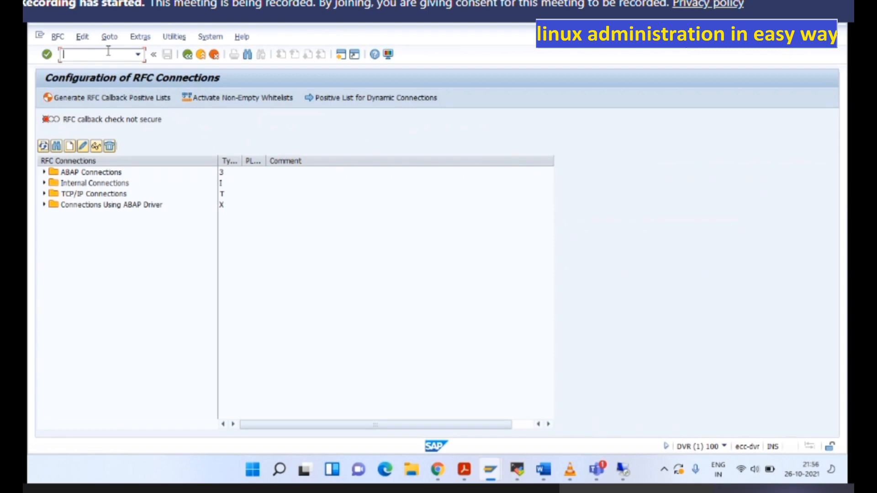
left_click(47, 173)
double_click(48, 175)
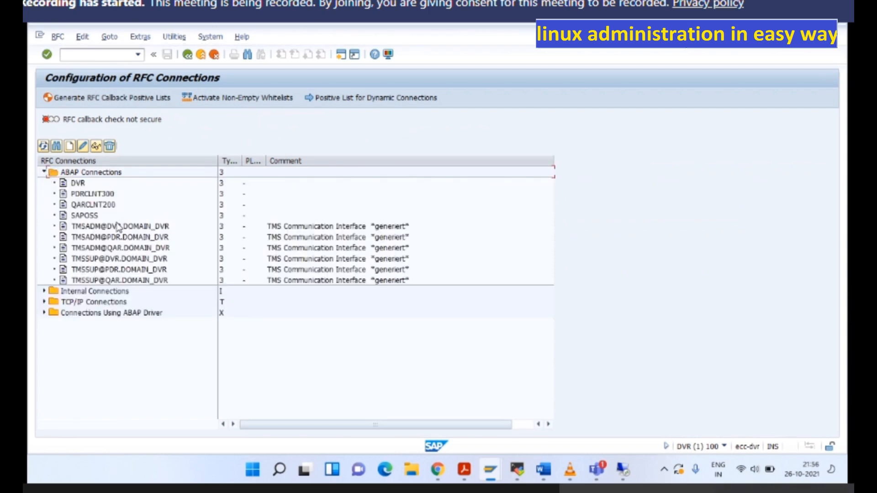
Step: Switch to the QAR client 200 session and open user RFC_QAR in change mode, using transaction /nsu01
left_click(490, 471)
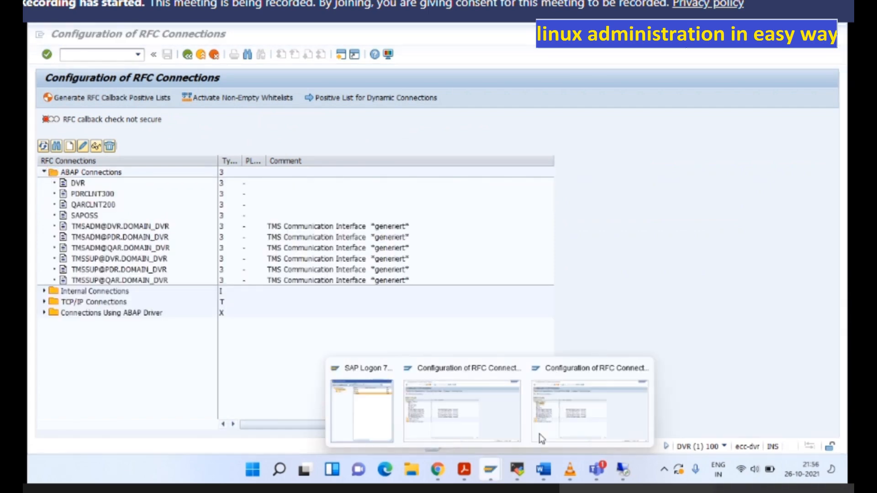
left_click(591, 406)
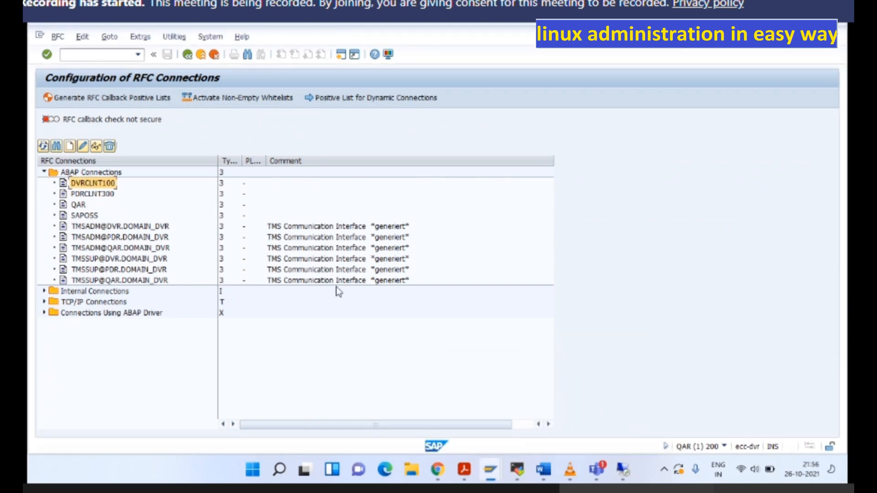
type("/nsu01")
key("Return")
type("rfc")
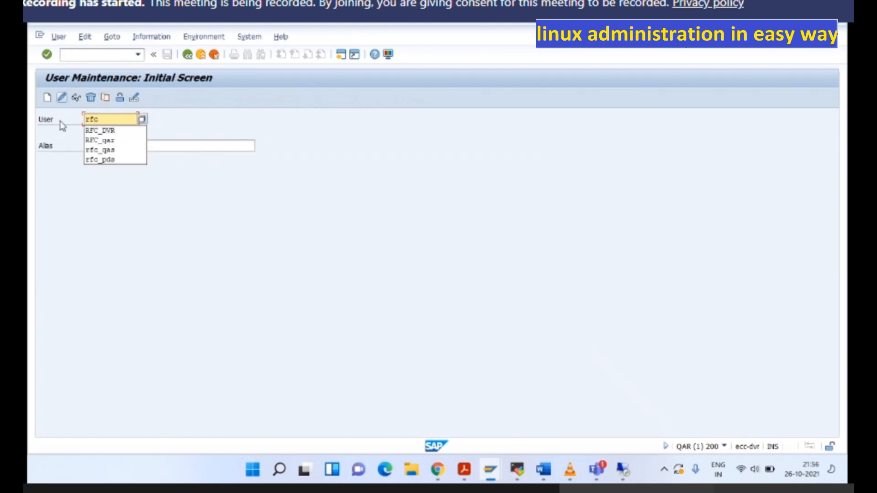
left_click(89, 132)
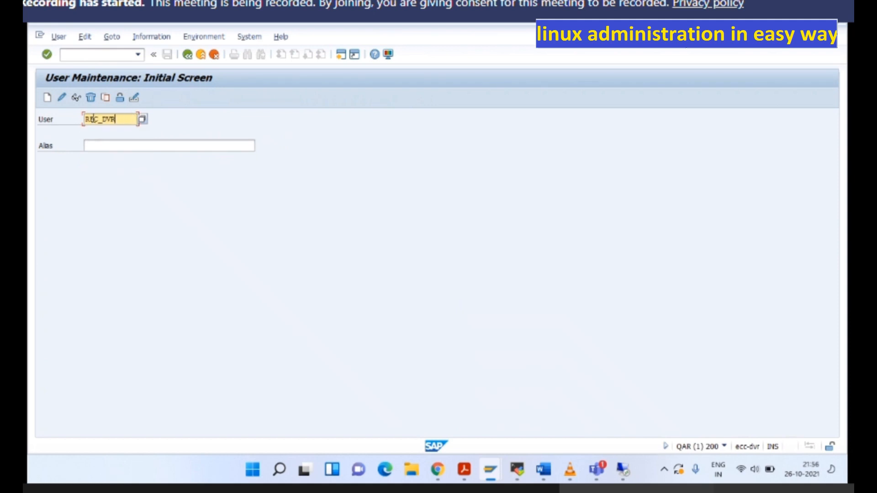
key("BackSpace")
key("BackSpace")
key("BackSpace")
type("qar")
left_click(63, 98)
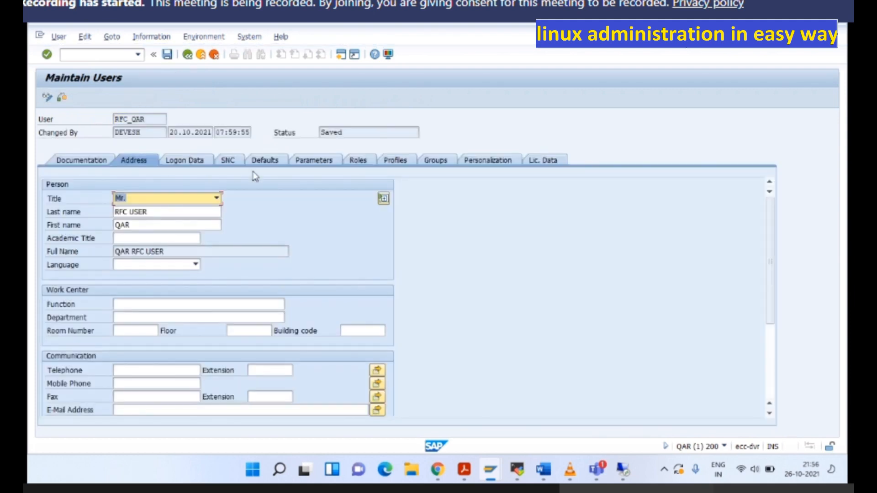
Step: Assign the SAP_ALL authorization profile to user RFC_QAR and save the user
left_click(196, 161)
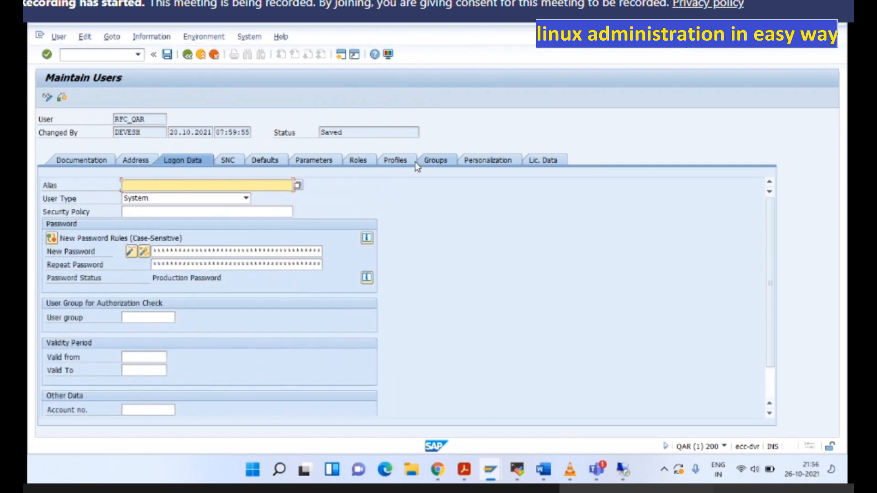
left_click(359, 160)
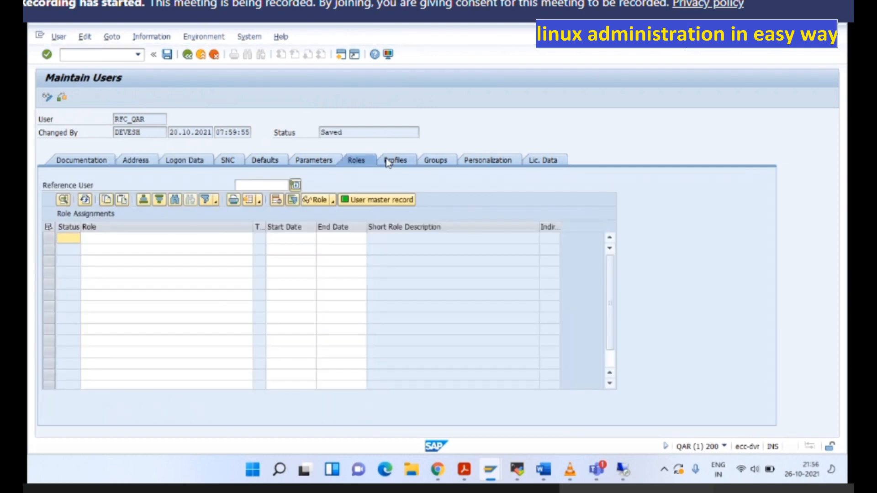
left_click(390, 162)
type("sa")
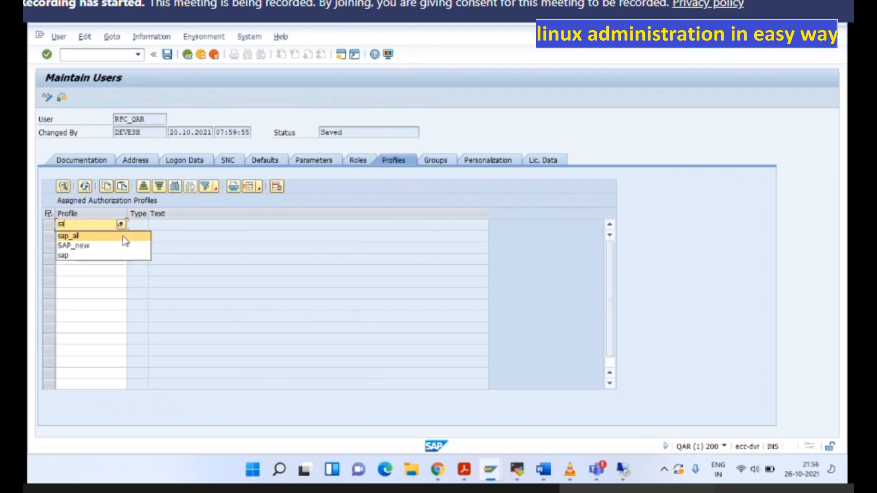
left_click(123, 236)
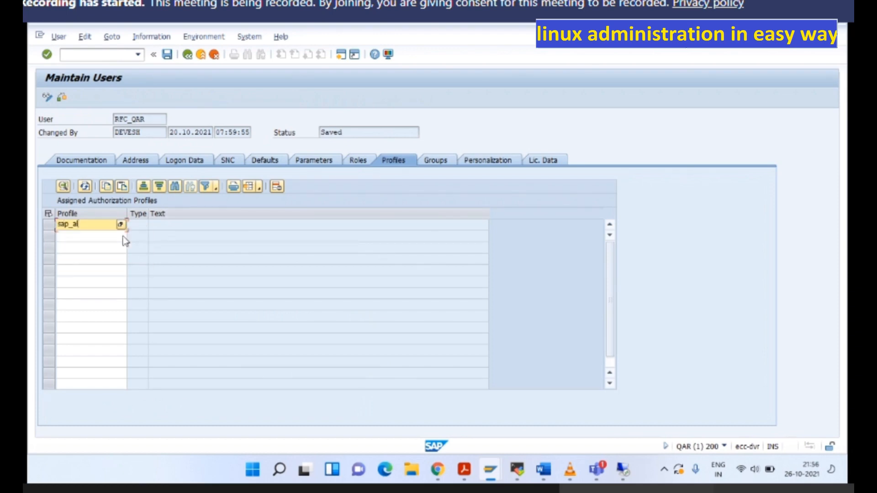
key("Return")
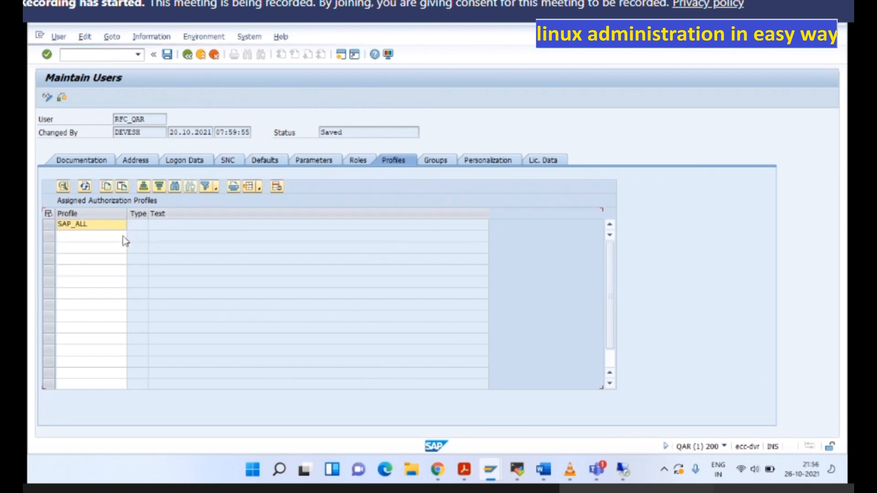
key("Return")
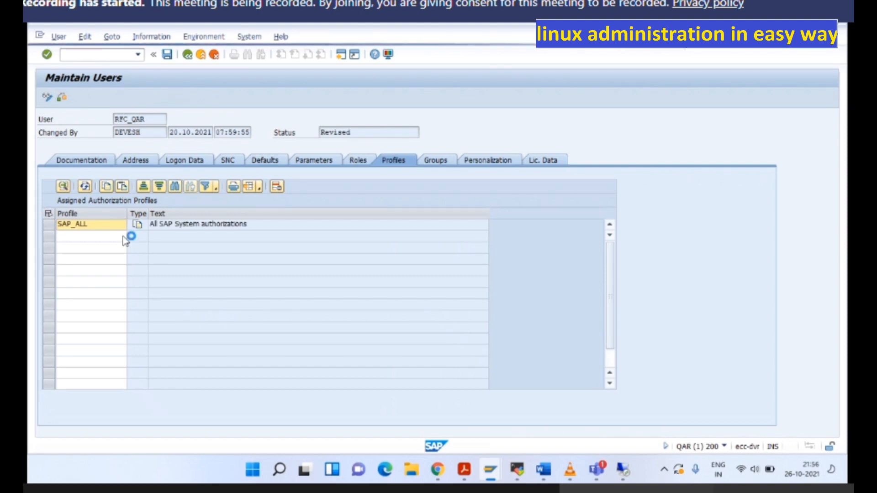
key("ctrl+s")
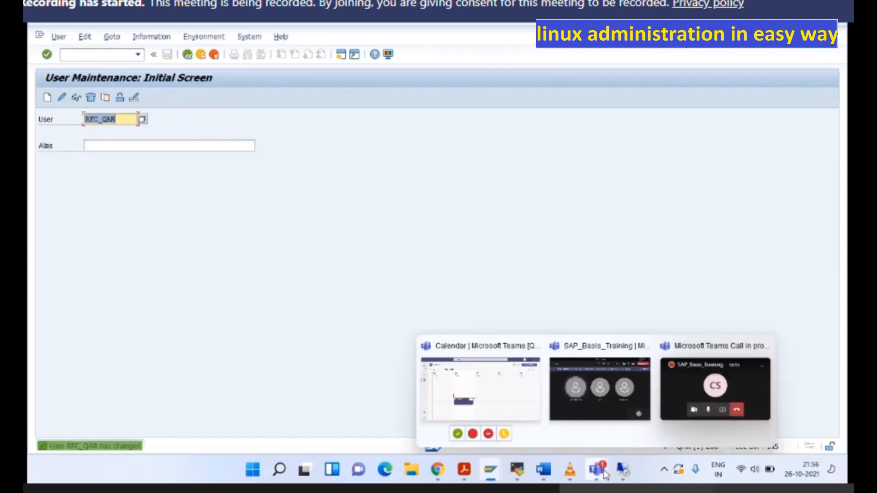
Step: Return to the DVR client 100 session and run a connection test on the RFC destination QARCLNT200
mouse_move(490, 477)
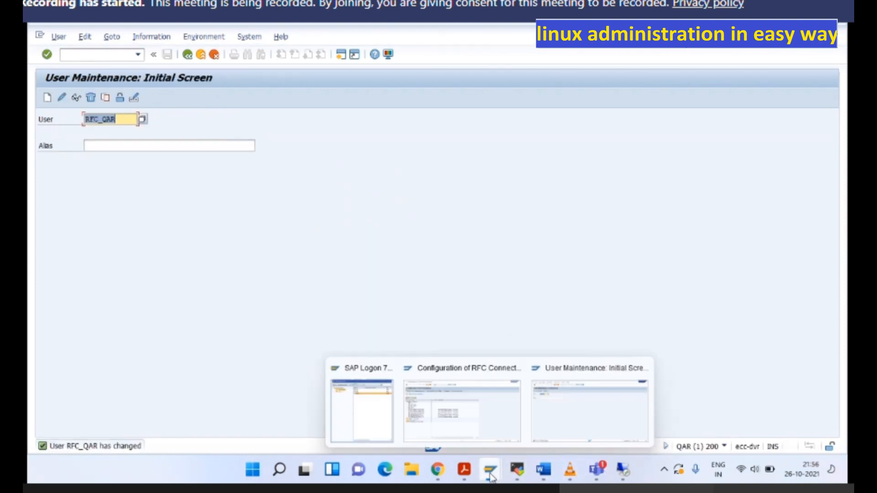
left_click(472, 430)
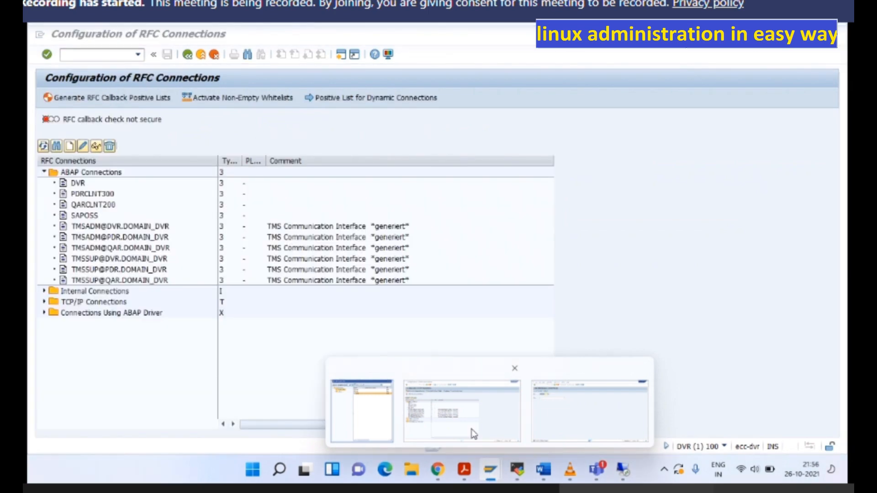
double_click(95, 204)
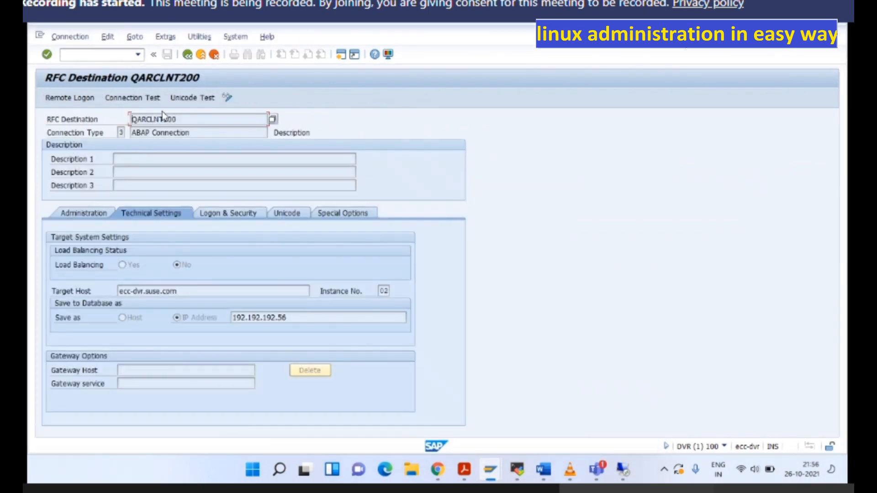
left_click(153, 99)
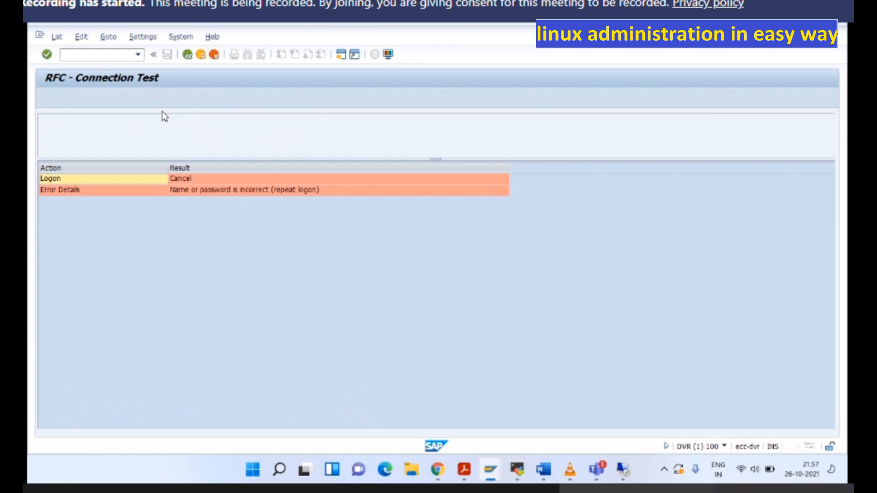
key("F3")
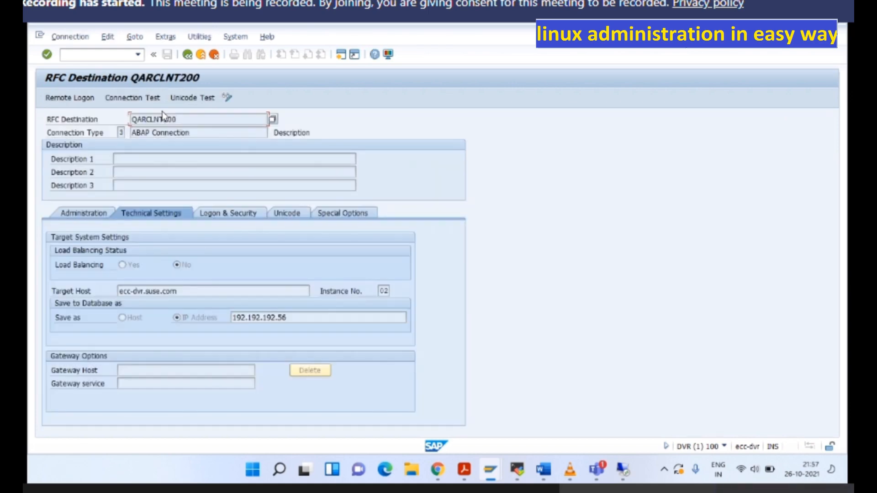
Step: Open the logon settings of QARCLNT200 in change mode, save the destination and repeat the connection test
left_click(237, 215)
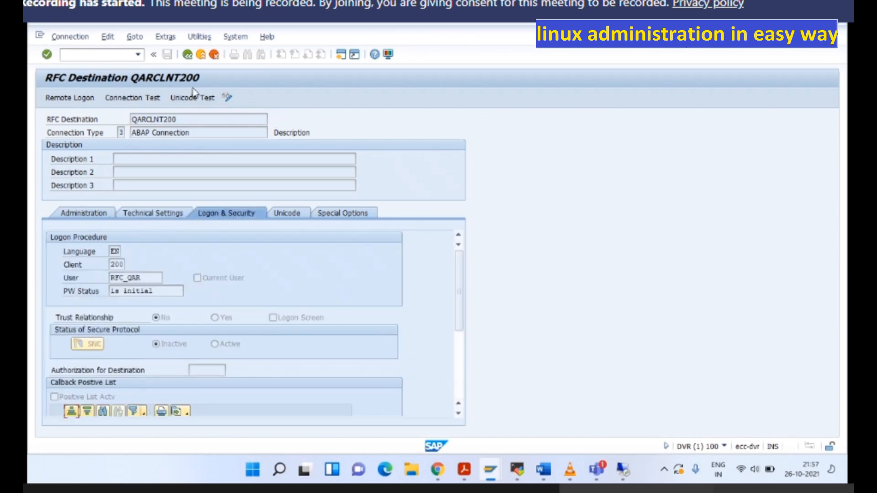
left_click(227, 97)
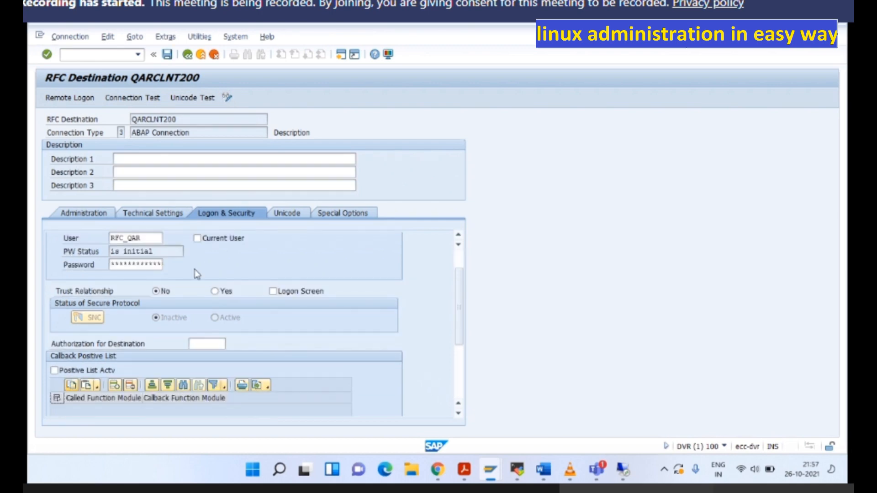
left_click(137, 264)
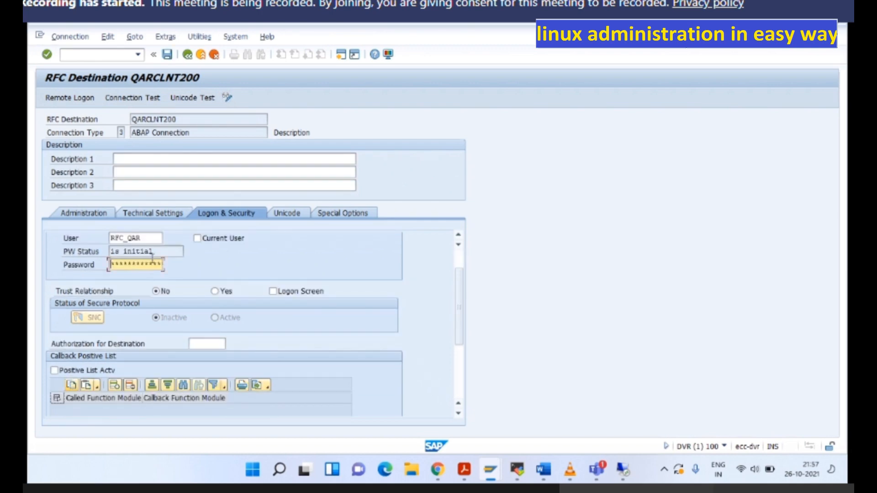
left_click(168, 56)
key("ctrl+F3")
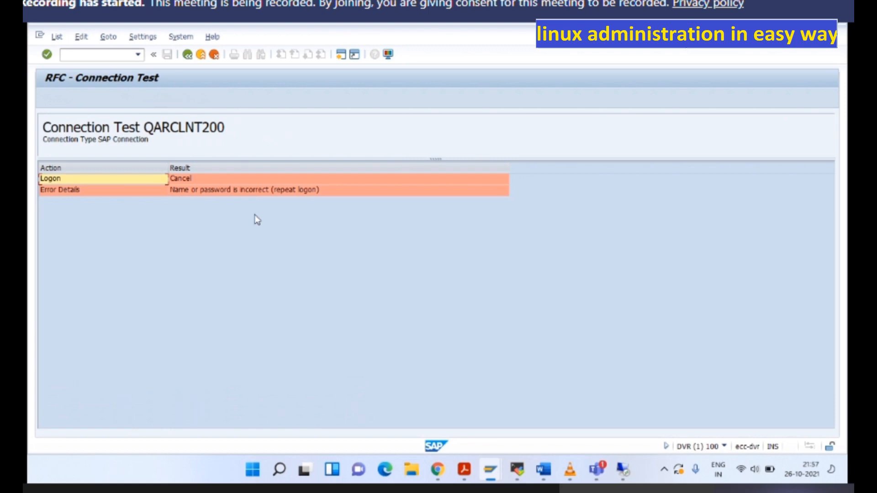
left_click(188, 55)
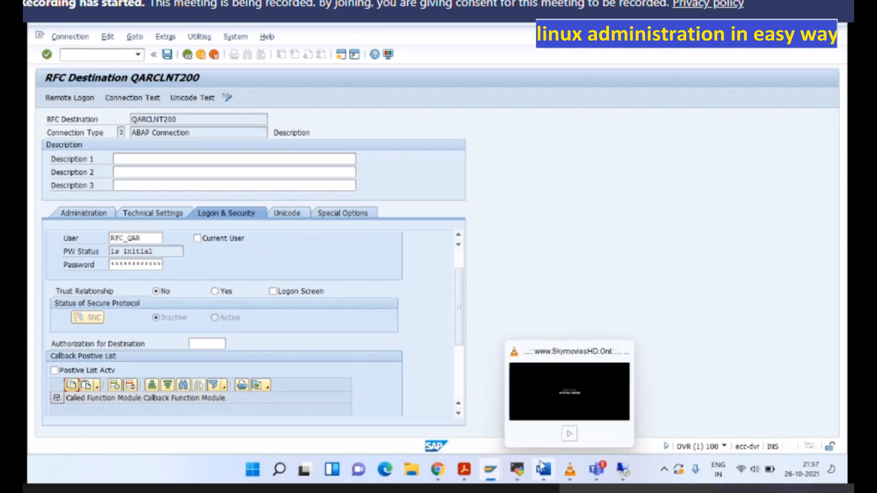
Step: Open user RFC_DVR in change mode in DVR client 100, using transaction /nsu01
mouse_move(491, 469)
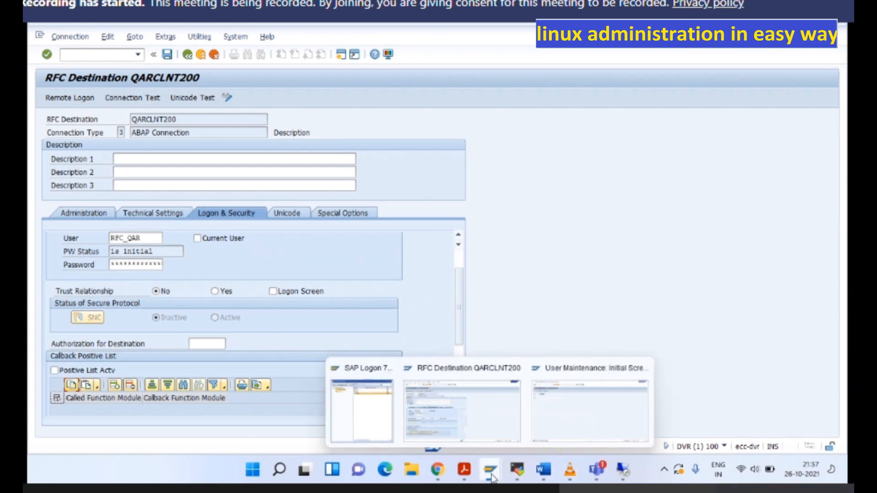
left_click(473, 438)
left_click(98, 54)
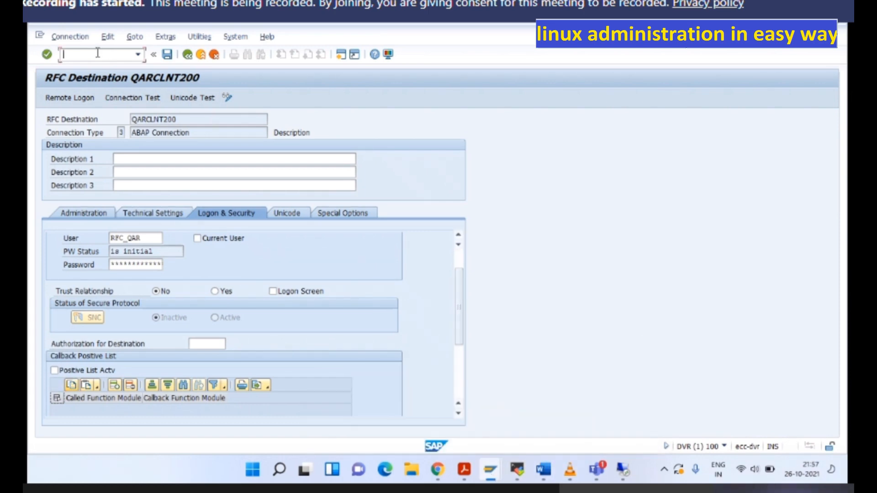
type("/nsu01")
key("Return")
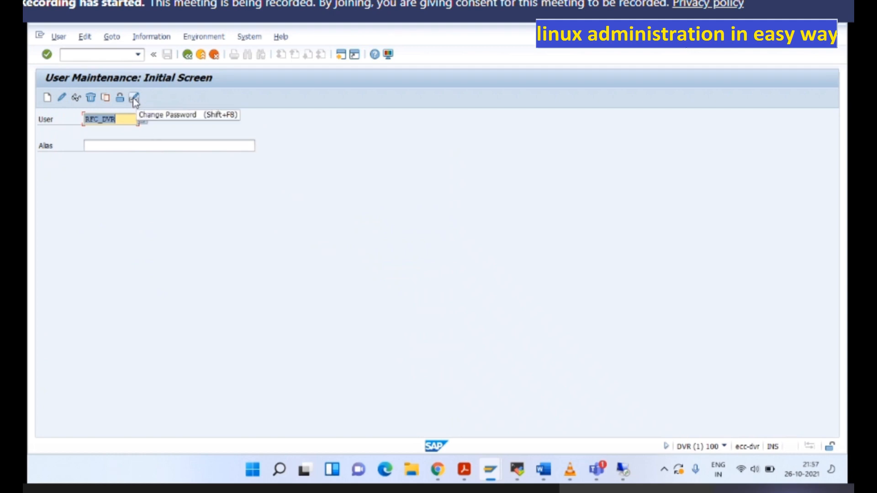
left_click(63, 98)
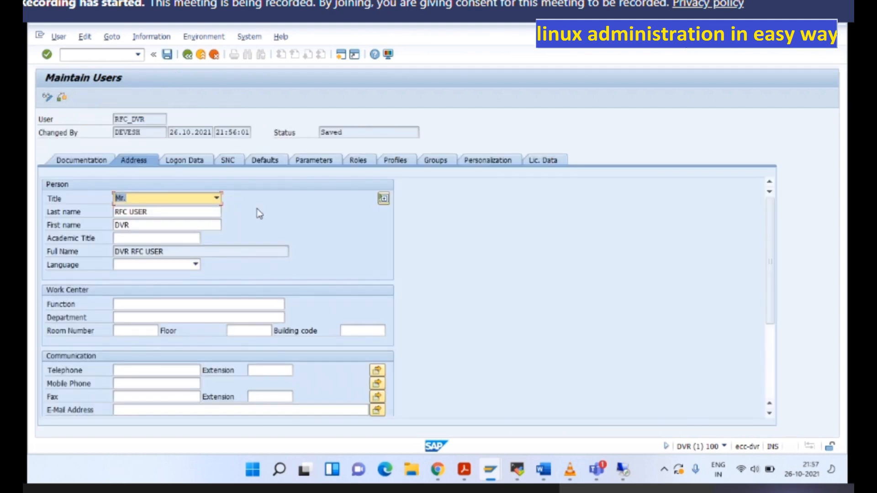
Step: Enter and repeat a new password in the logon data of user RFC_DVR, and save the user
left_click(201, 163)
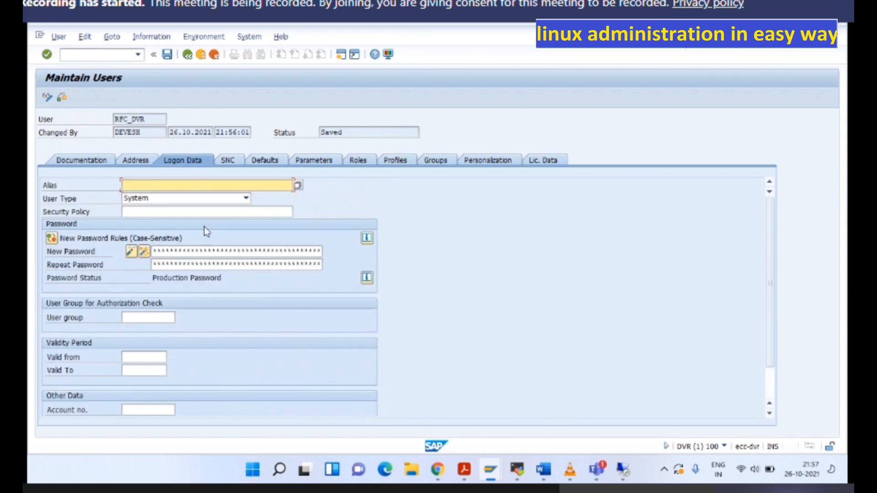
left_click(193, 252)
type("******")
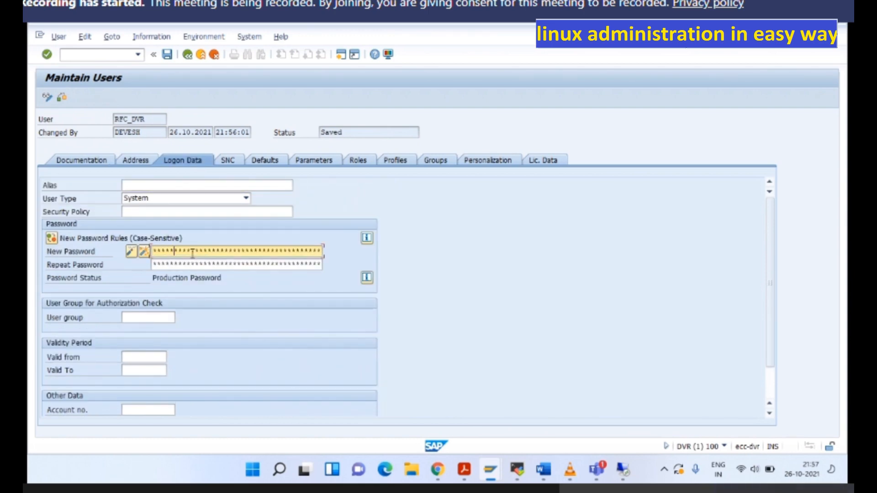
key("Tab")
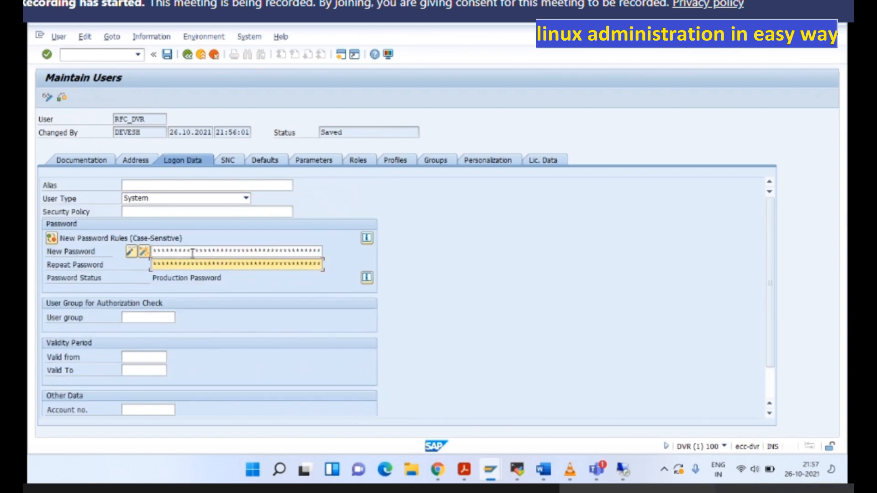
type("******")
left_click(167, 55)
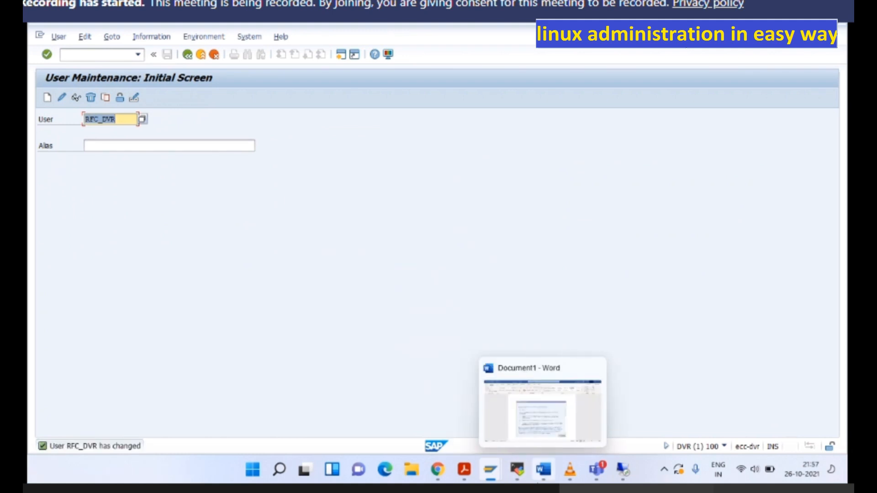
Step: Switch to the QAR client 200 session and open user RFC_QAR in change mode
left_click(491, 470)
left_click(586, 402)
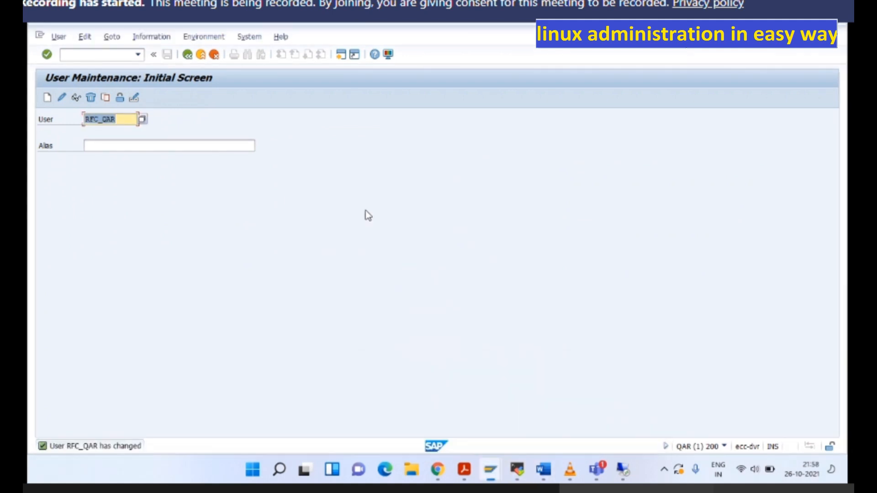
left_click(62, 98)
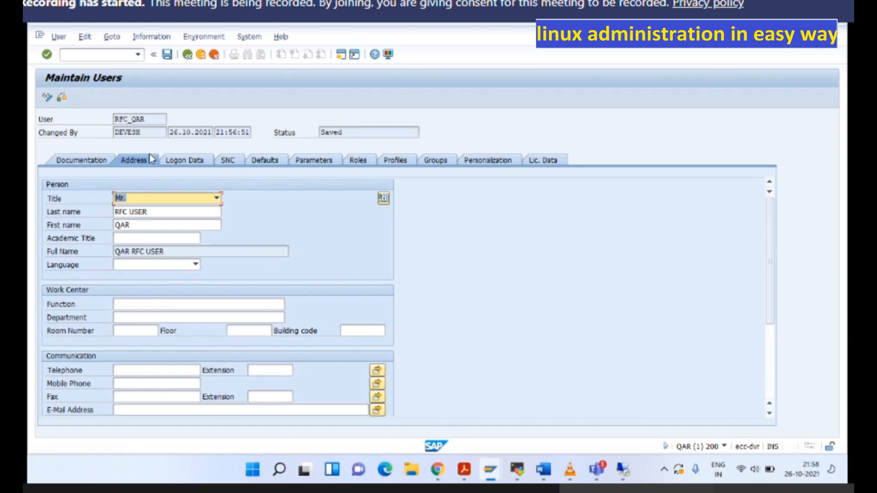
Step: Enter and repeat a new password in the logon data of user RFC_QAR, and save the user
left_click(188, 162)
left_click(184, 253)
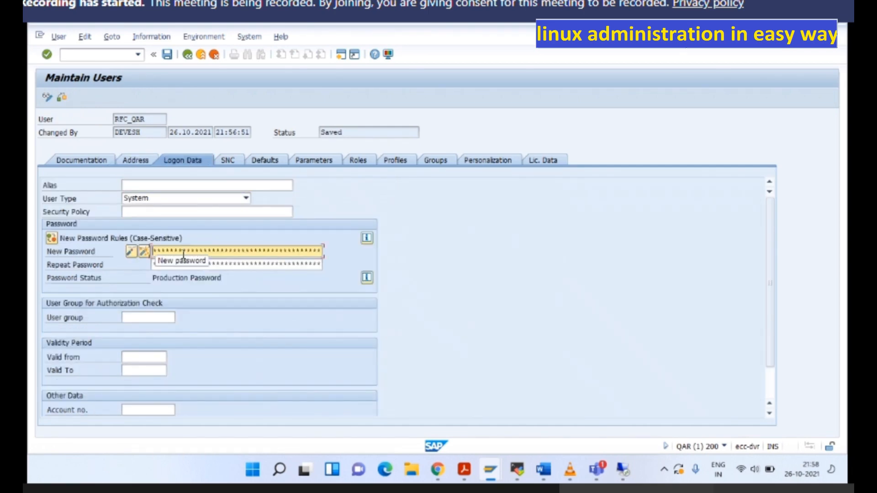
type("*****")
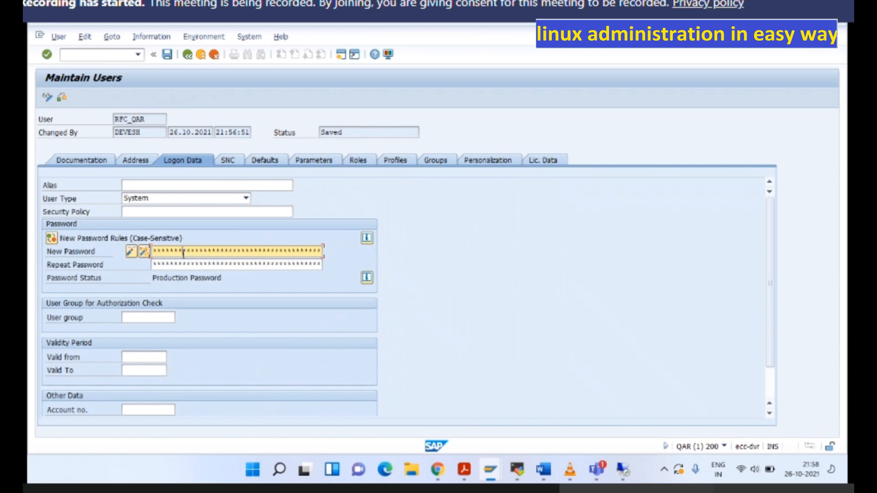
key("Tab")
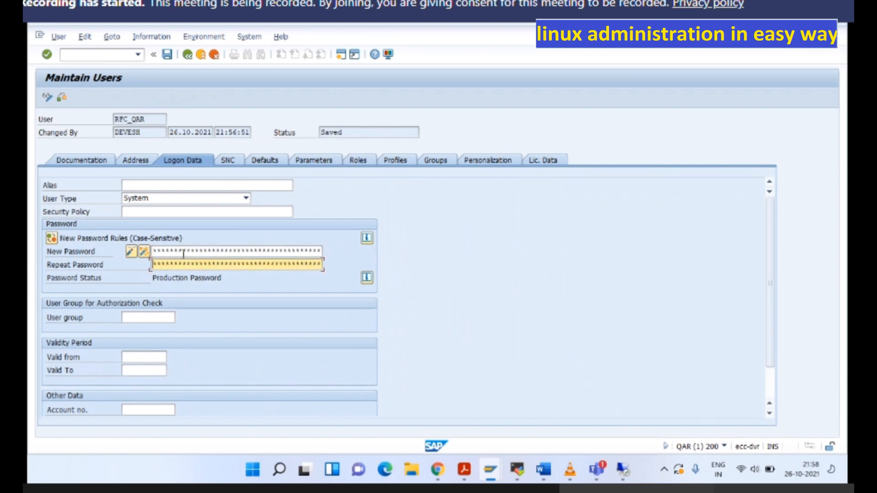
type("*")
key("ctrl+s")
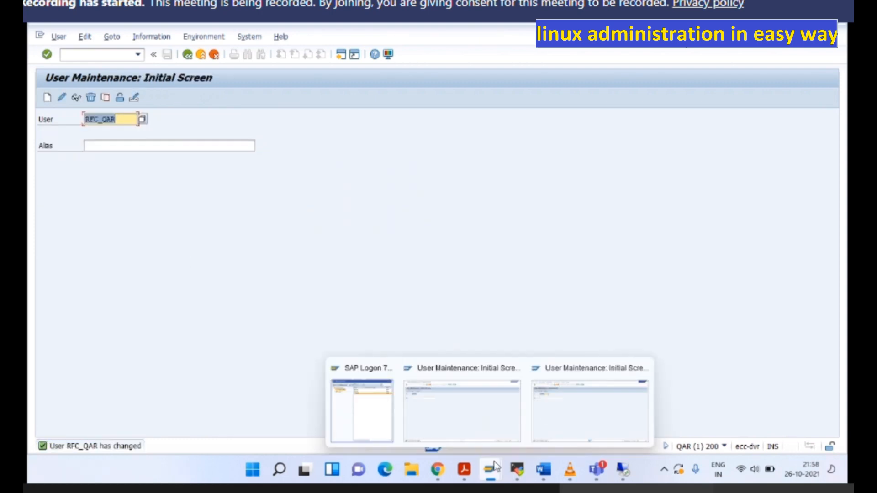
Step: Open the logon and security settings of the ABAP connection DVRCLNT100 in QAR client 200, using transaction /nsm59
left_click(108, 58)
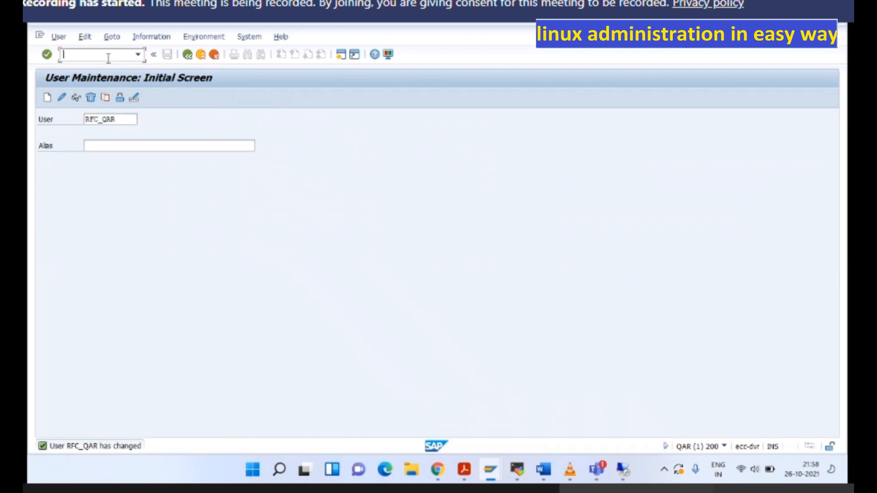
type("/nsm59")
key("Return")
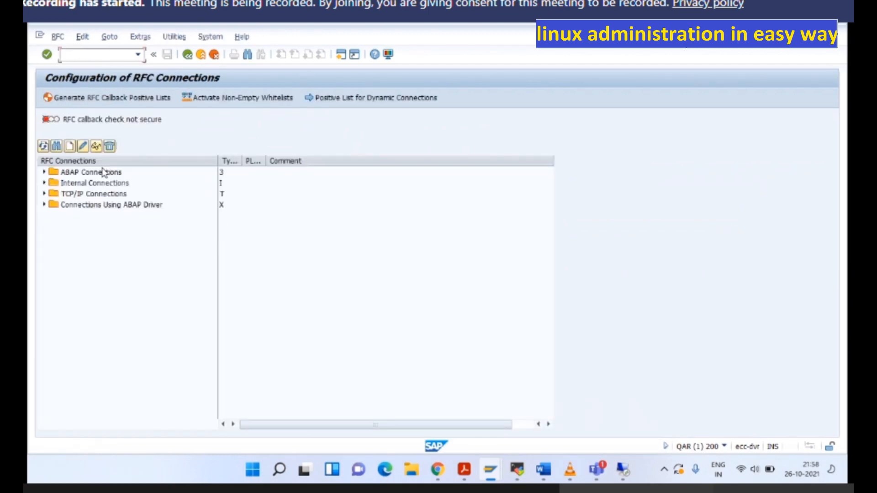
left_click(44, 172)
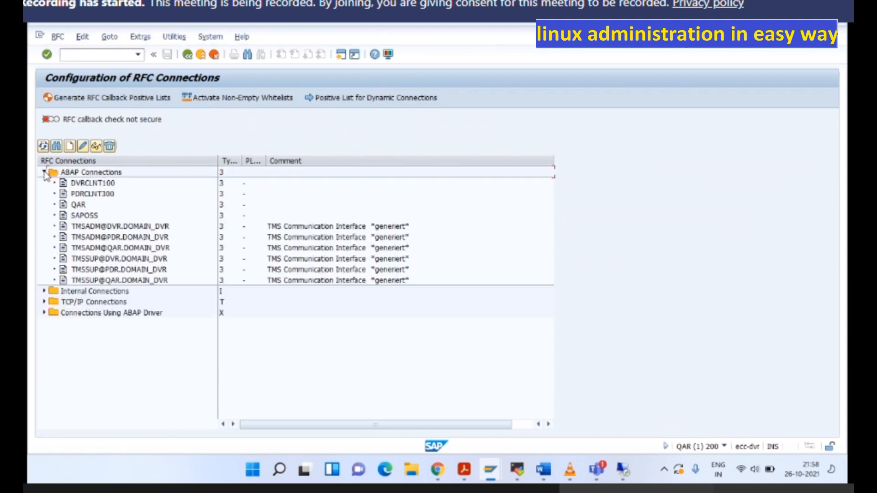
double_click(91, 183)
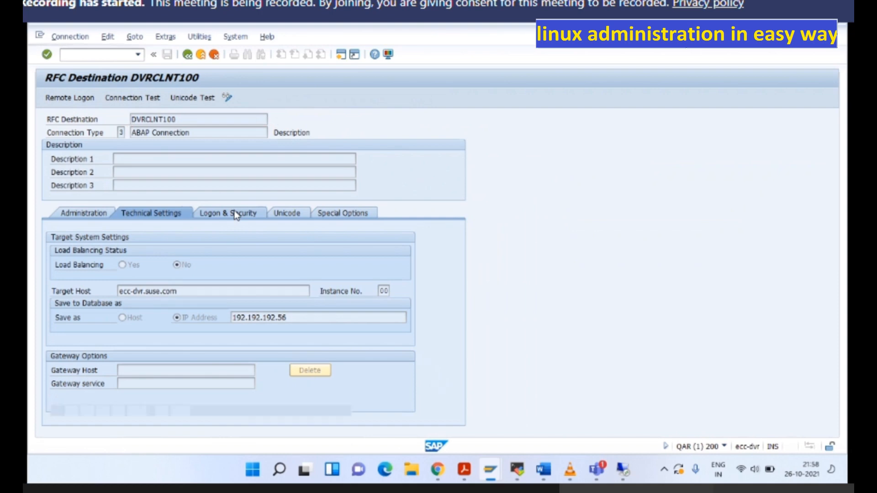
left_click(235, 213)
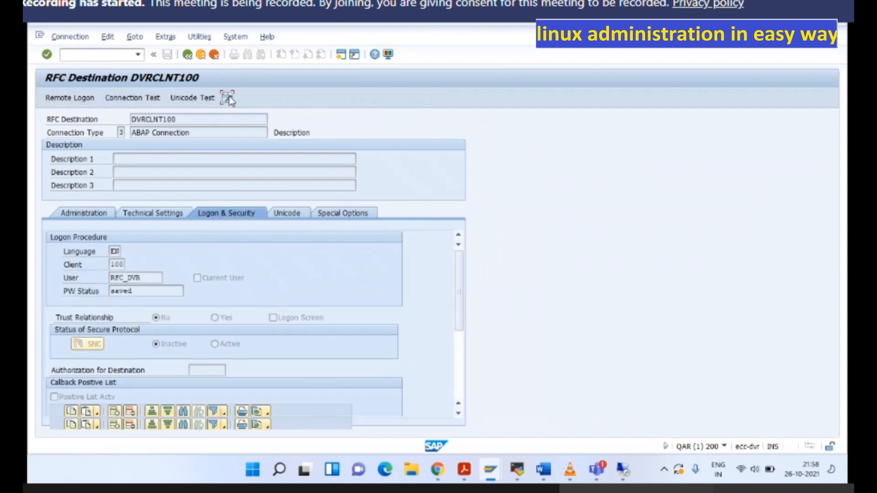
Step: Enter the RFC_DVR user's password in destination DVRCLNT100 in change mode, and save the destination
left_click(228, 100)
left_click(120, 264)
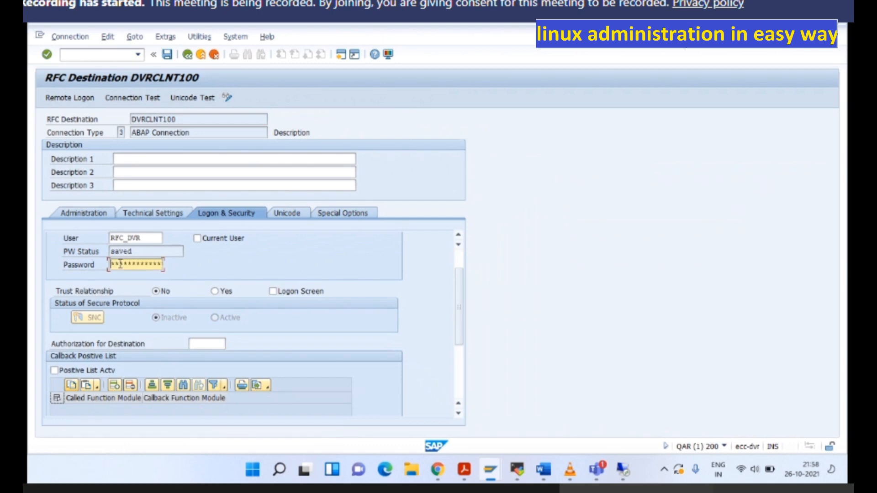
type("****")
left_click(168, 55)
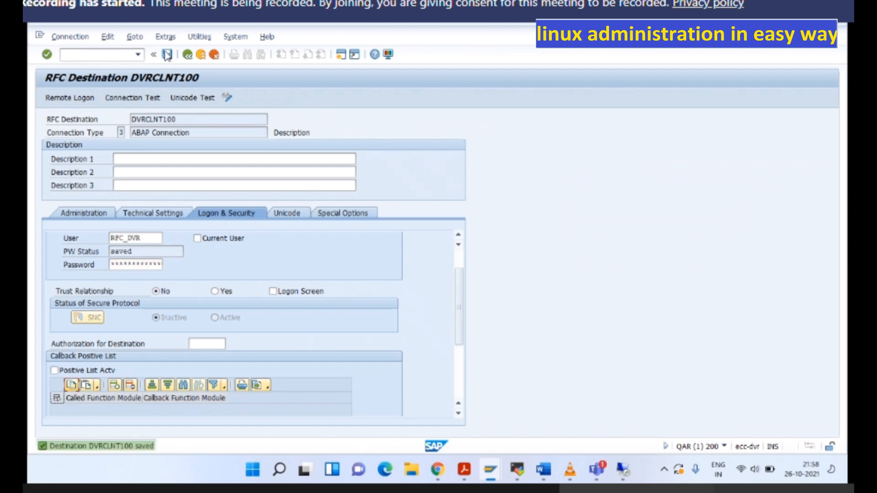
Step: Test the connection of destination DVRCLNT100 twice, returning to its logon settings after each run
key("ctrl+F3")
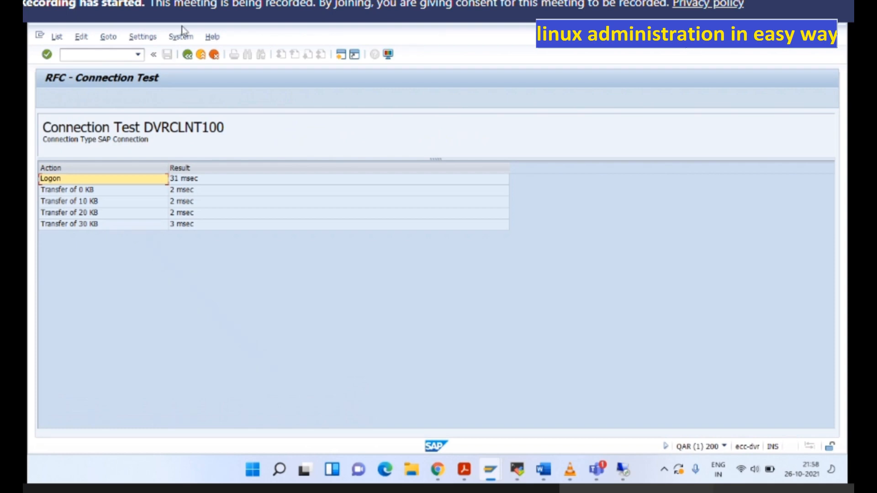
left_click(186, 56)
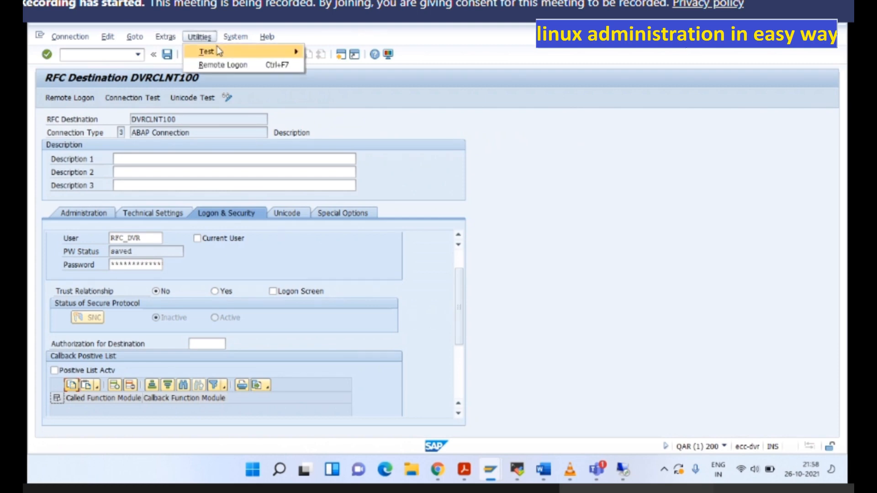
mouse_move(268, 47)
left_click(366, 63)
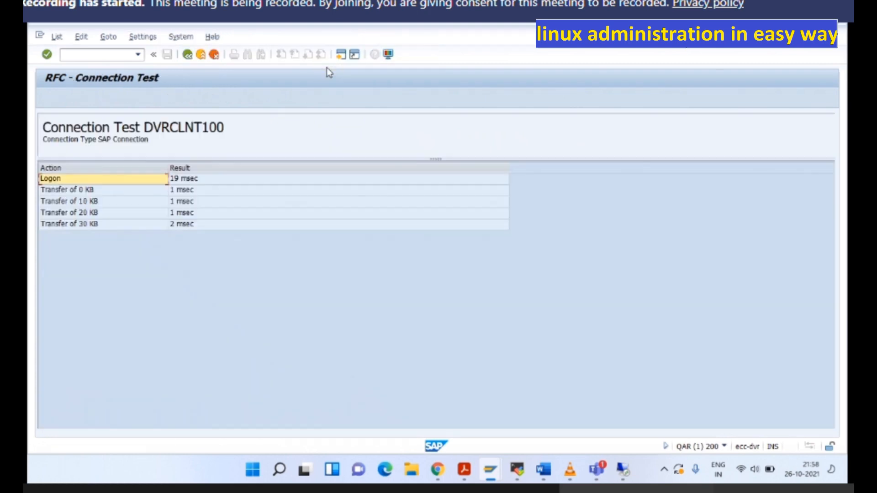
left_click(188, 54)
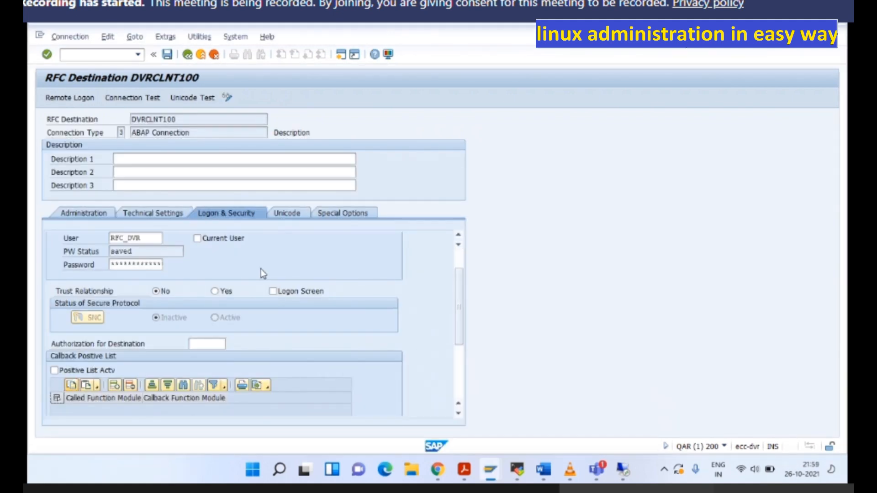
Step: Toggle DVRCLNT100 to display and back to change mode, go to its password field, save the destination and repeat the connection test
left_click(227, 98)
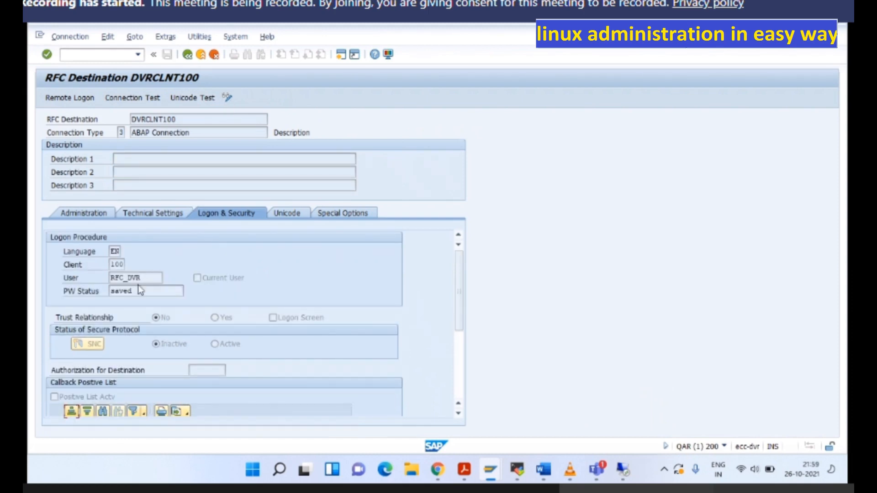
left_click(228, 99)
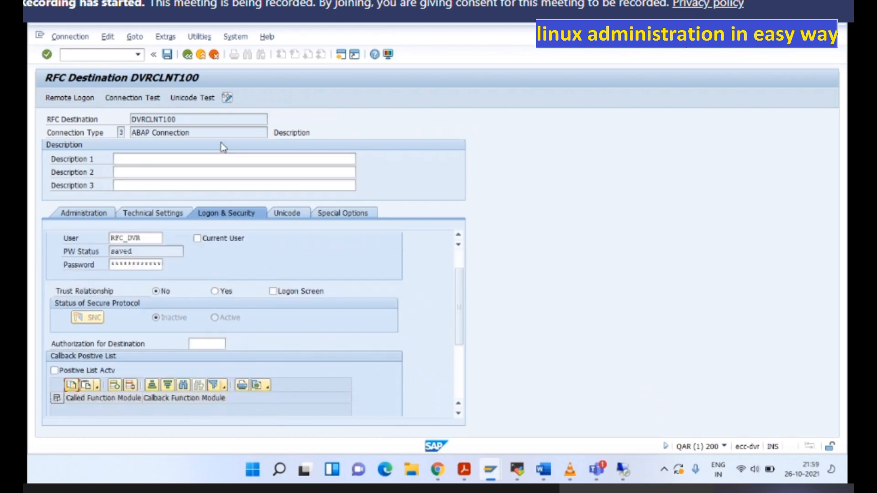
left_click(158, 264)
key("Right")
key("Right")
key("Right")
key("Right")
key("Right")
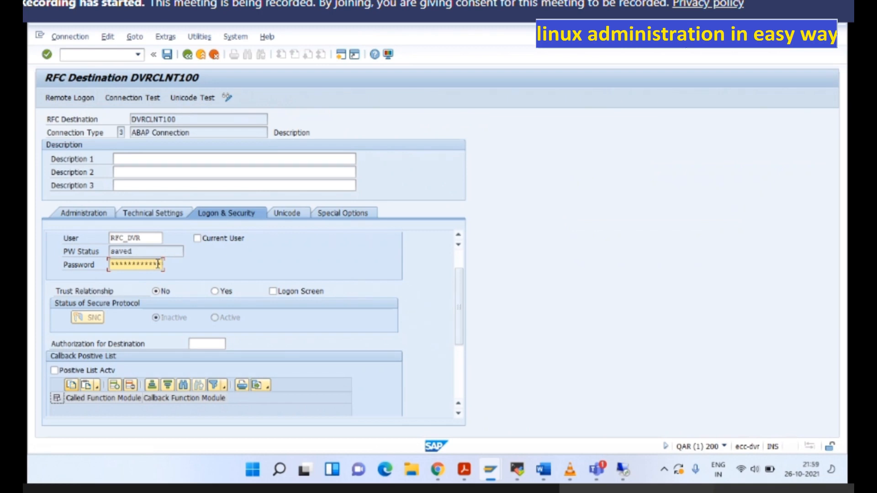
left_click(167, 54)
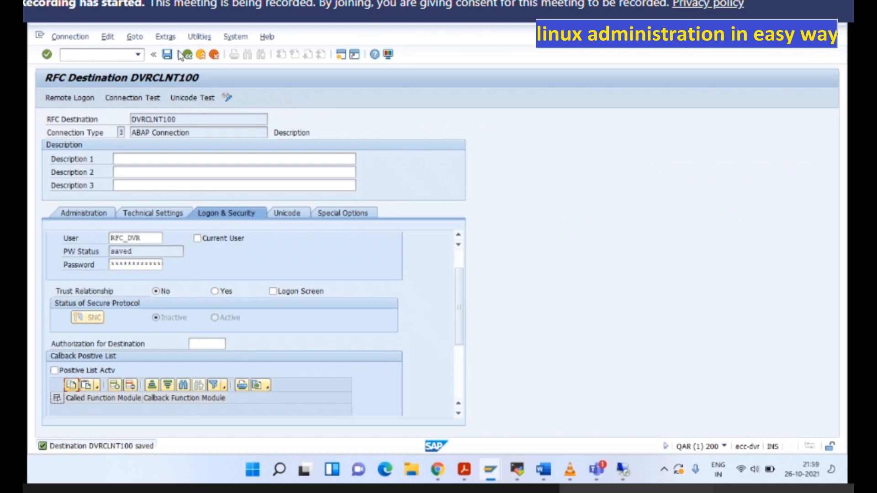
key("ctrl+F3")
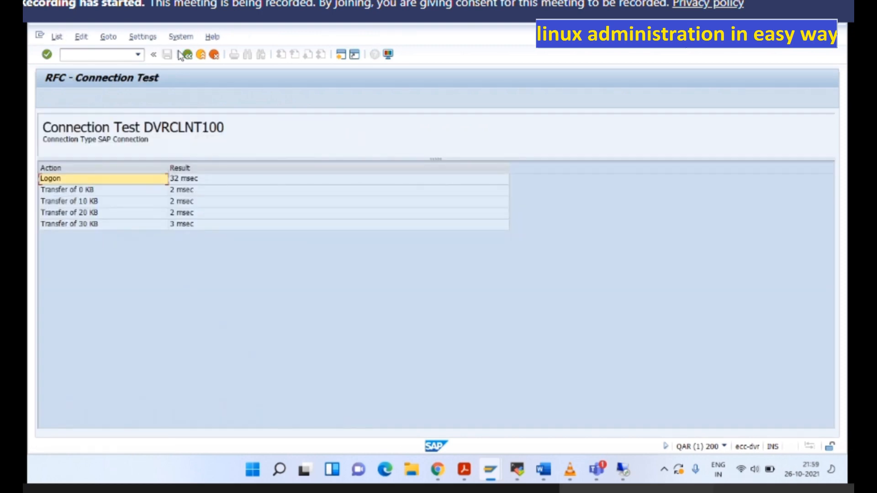
Step: Switch to the DVR client 100 session and open the logon and security settings of QARCLNT200, using transaction /nsm59
mouse_move(488, 478)
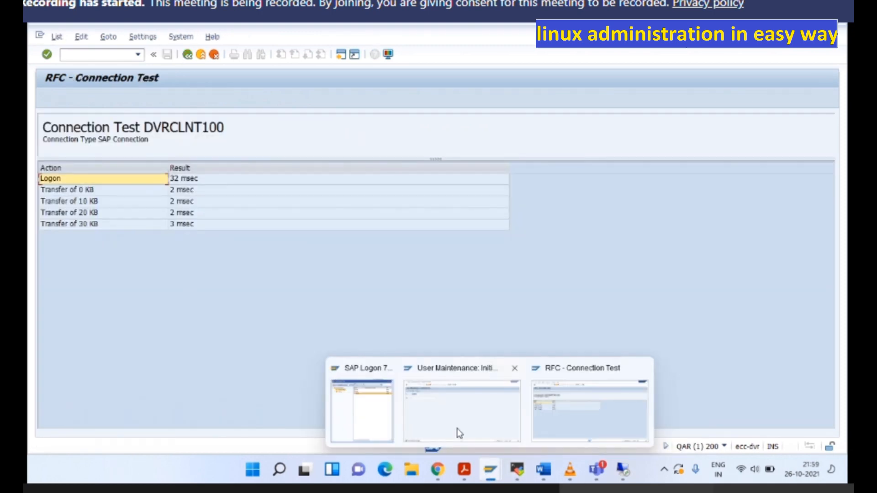
left_click(456, 431)
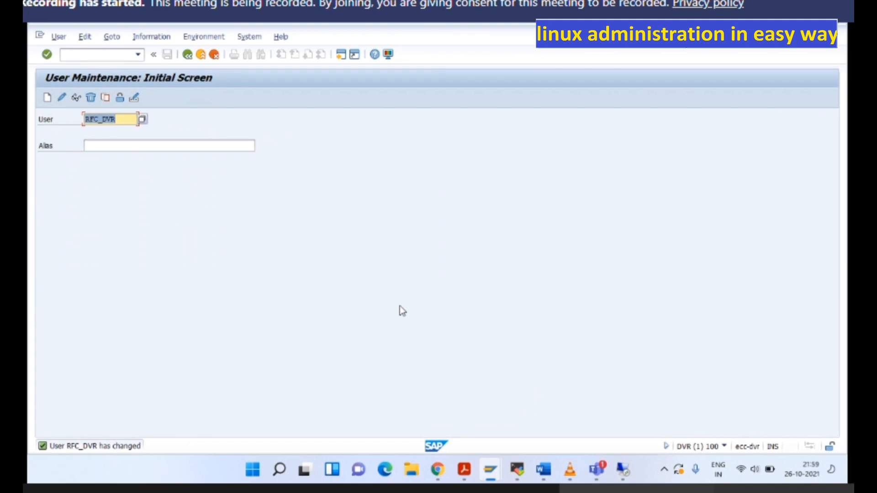
left_click(111, 56)
type("/nsm59")
key("Return")
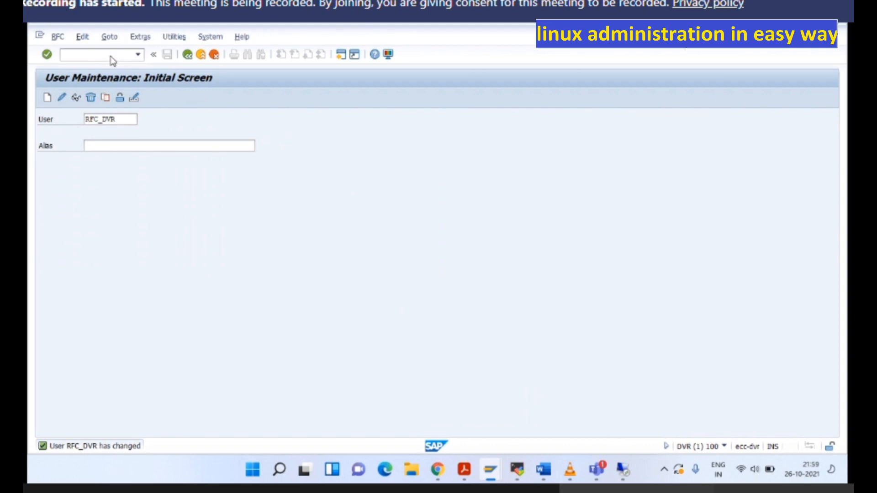
left_click(44, 173)
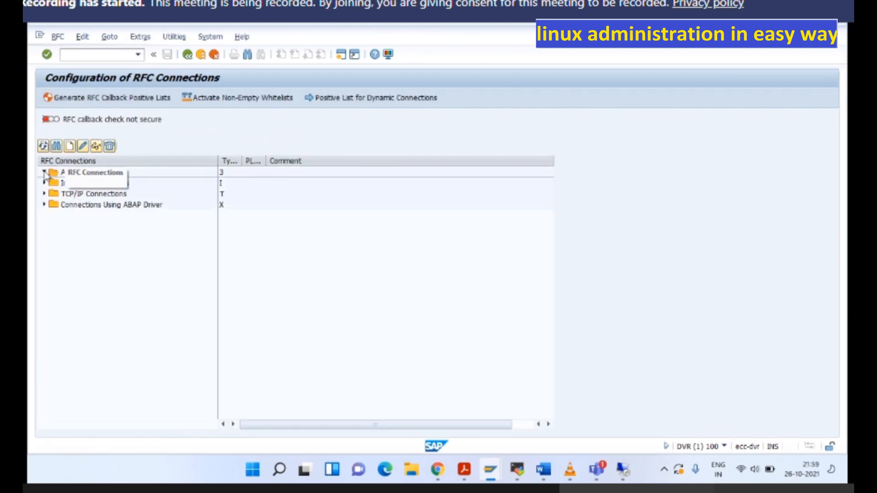
left_click(93, 194)
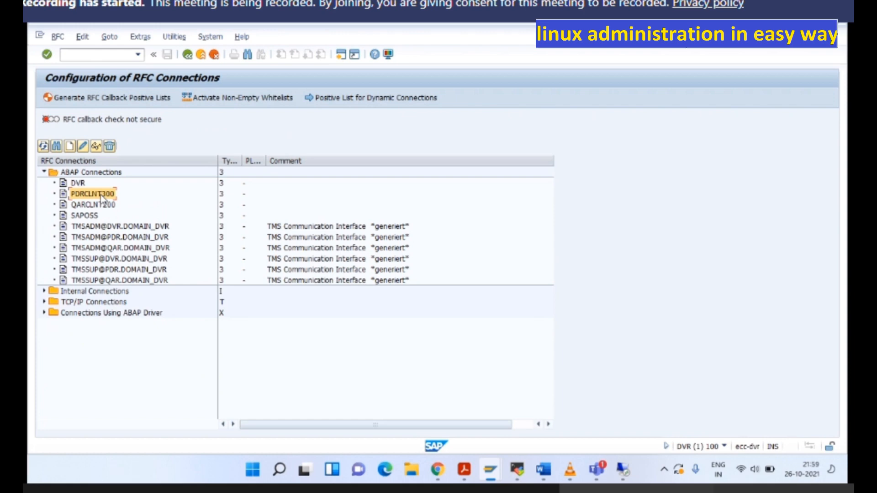
double_click(95, 205)
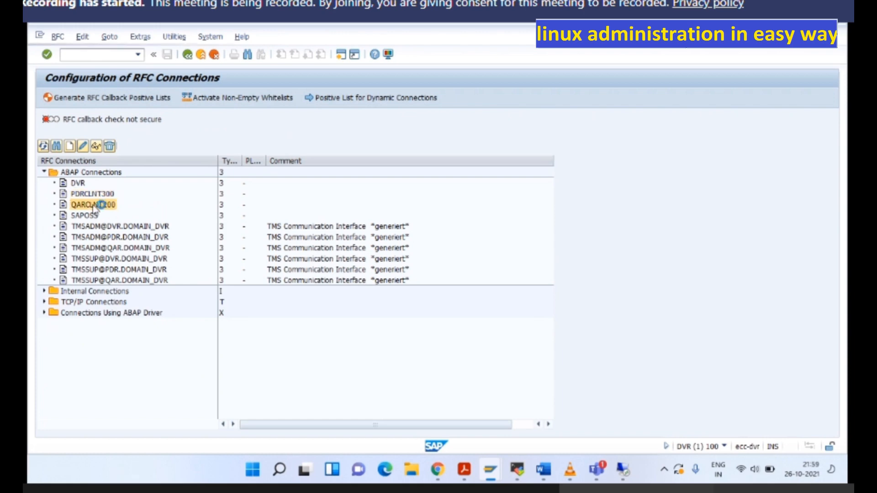
left_click(206, 213)
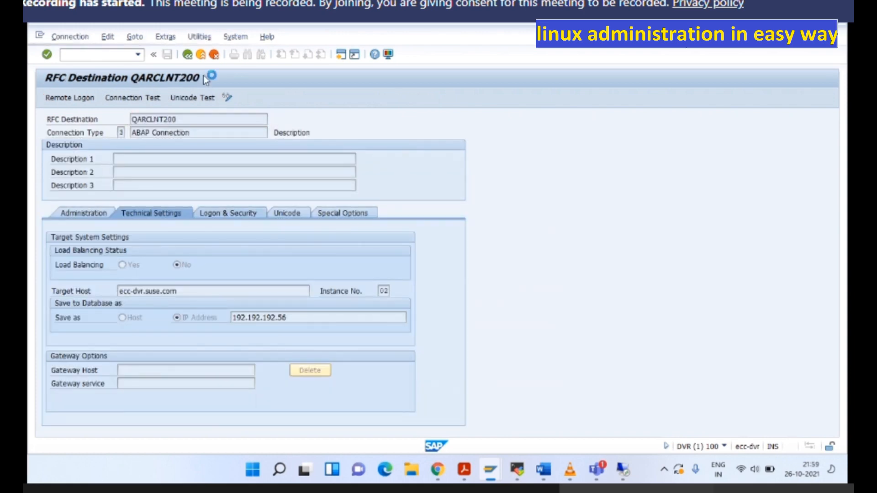
Step: Enter the RFC_QAR user's password in QARCLNT200 in change mode, save the destination and run a connection test
left_click(229, 93)
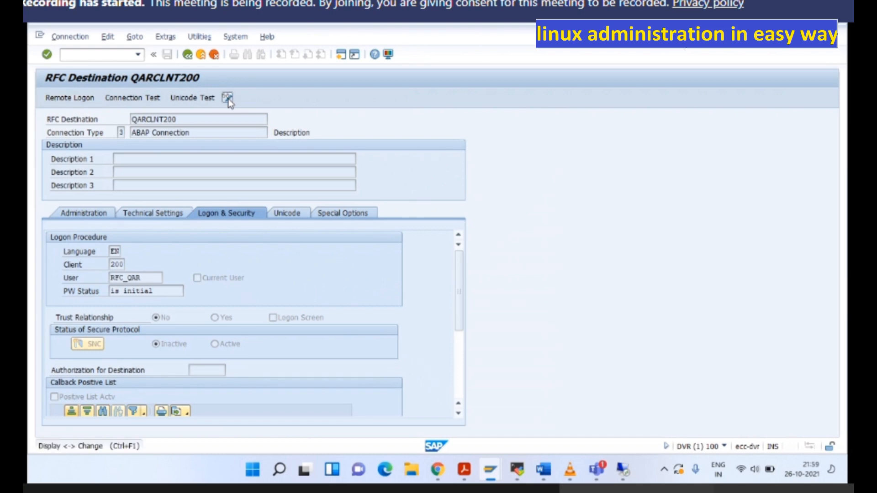
left_click(160, 262)
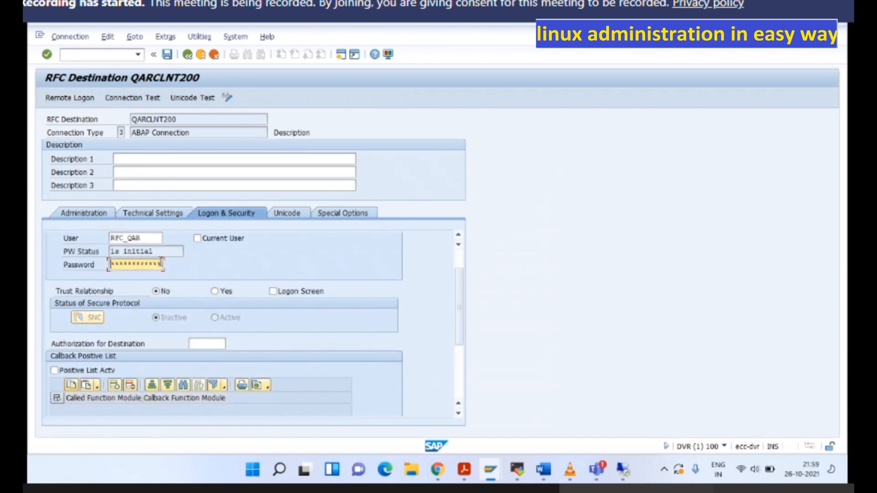
type("******")
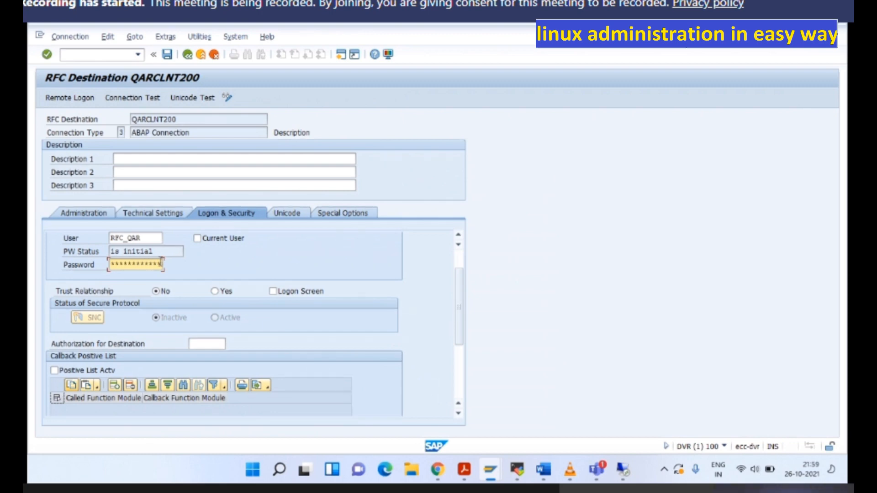
key("ctrl+s")
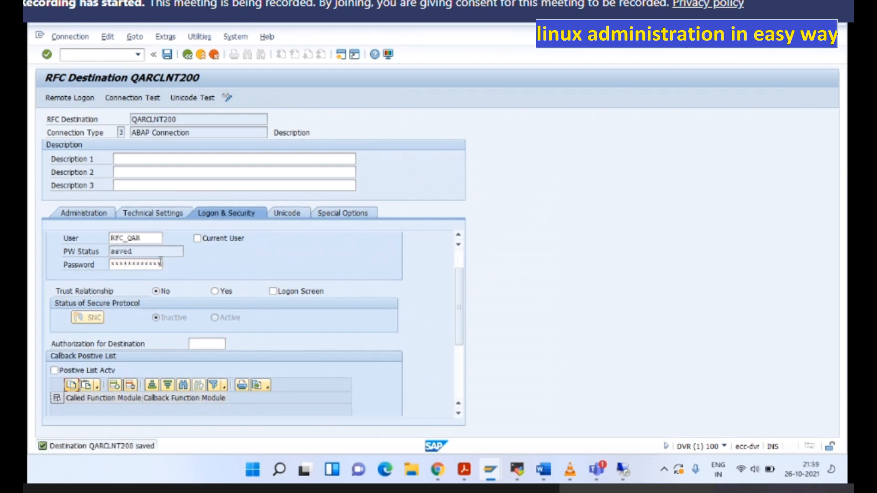
key("ctrl+F3")
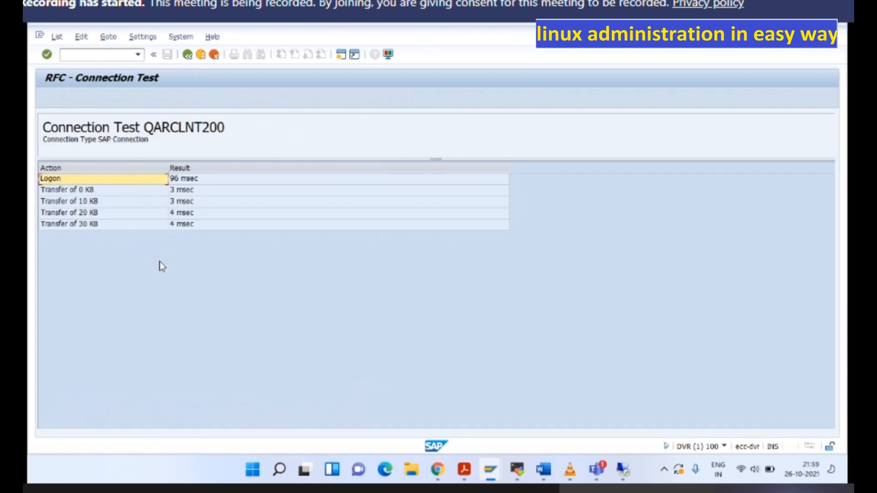
key("F3")
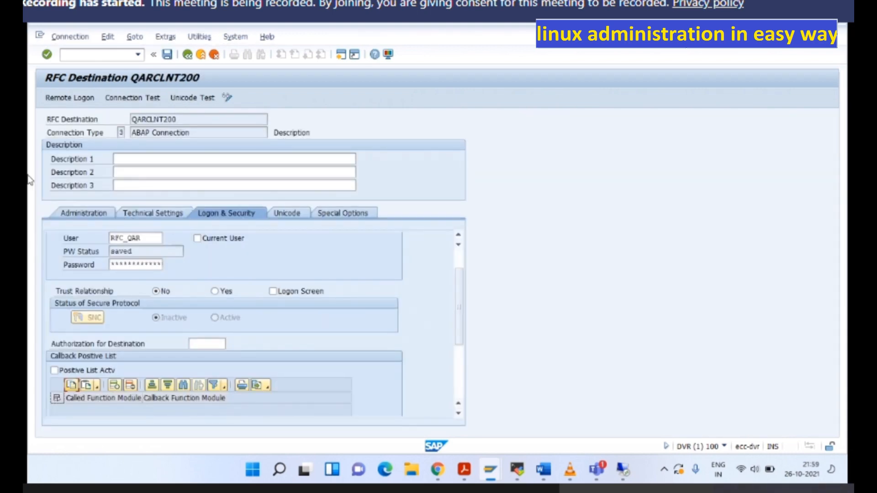
Step: Switch to the QAR client 200 session and open the remote client copy with transaction /nscc9
key("ctrl+F3")
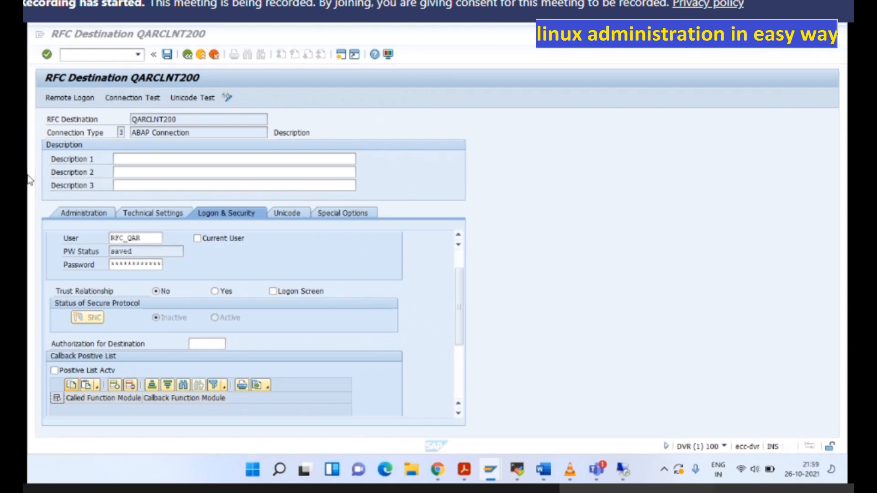
left_click(79, 54)
type("/")
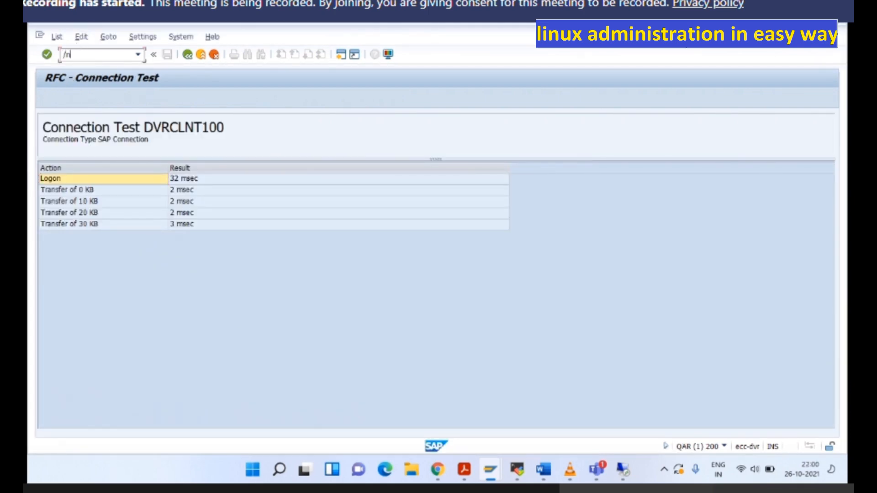
type("nscc9")
key("Return")
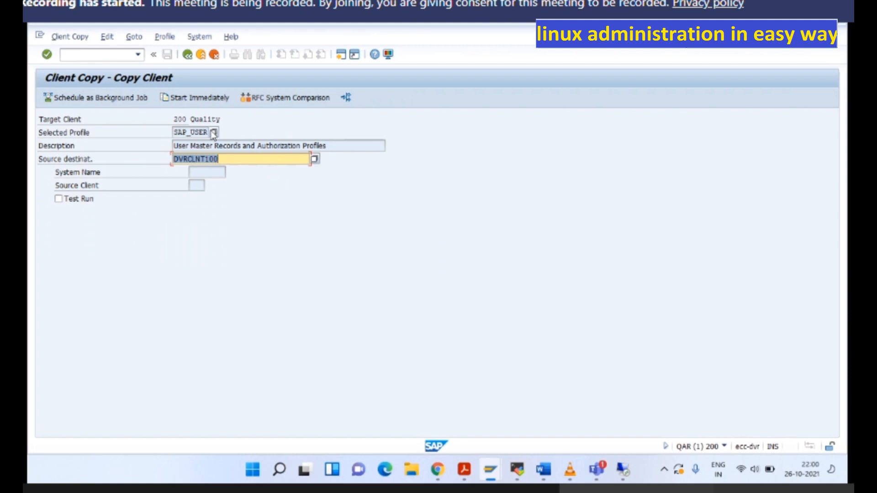
Step: Set the maximum number of parallel processes for the client copy to 5 and save the parameters
left_click(354, 100)
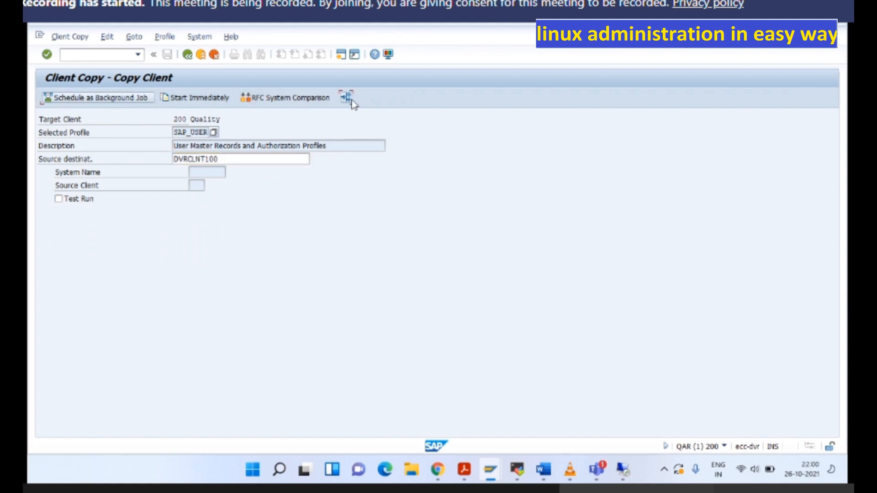
left_click(346, 98)
type("5")
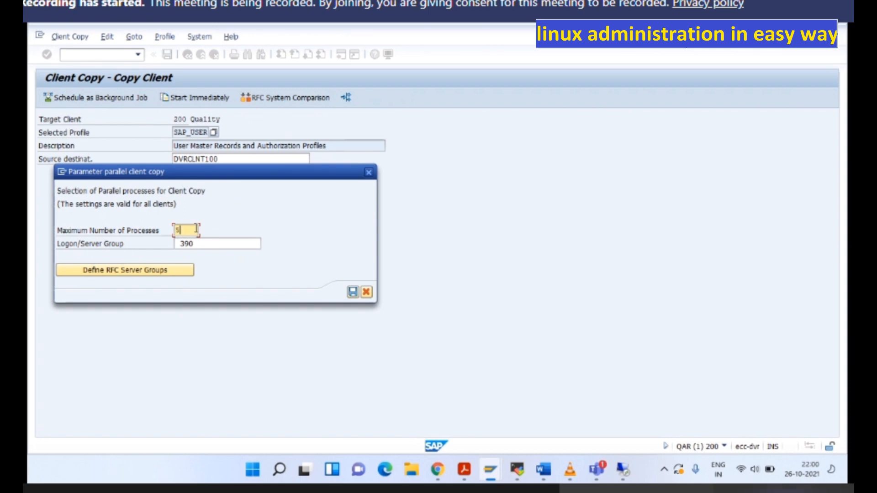
left_click(353, 292)
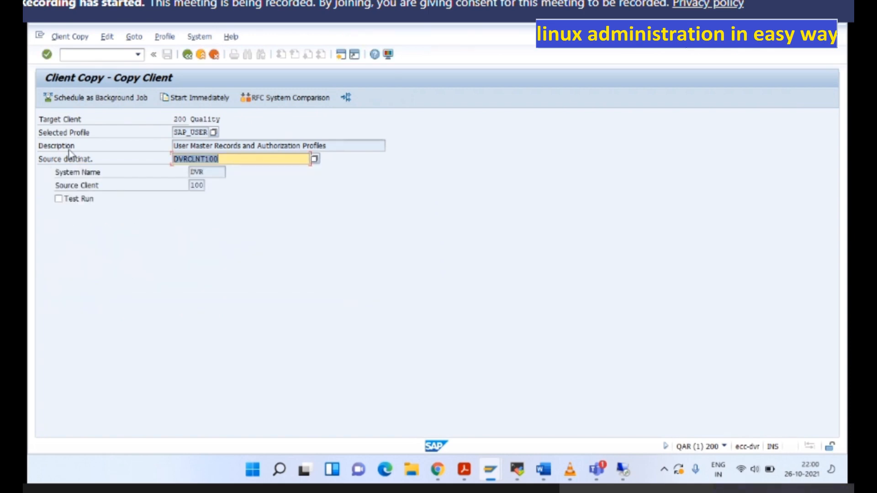
Step: Schedule the SAP_USER client copy from DVRCLNT100 as a background job starting immediately and confirm its parameters
left_click(73, 98)
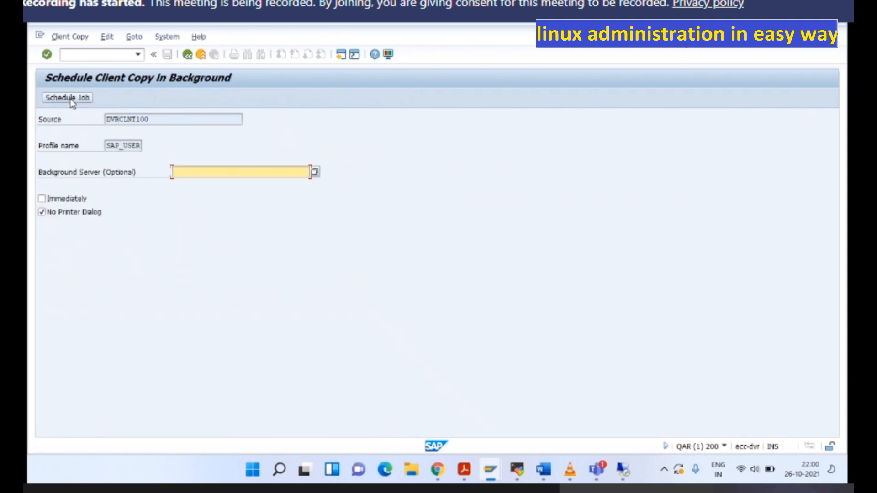
left_click(67, 200)
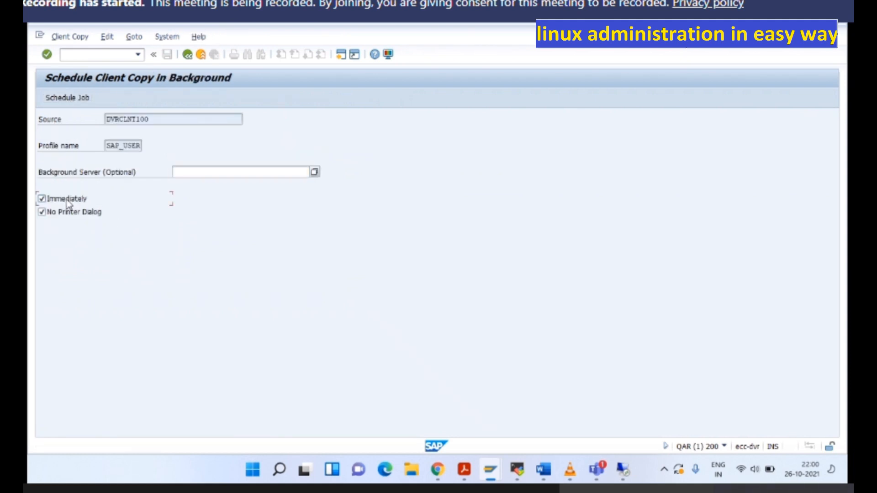
left_click(76, 98)
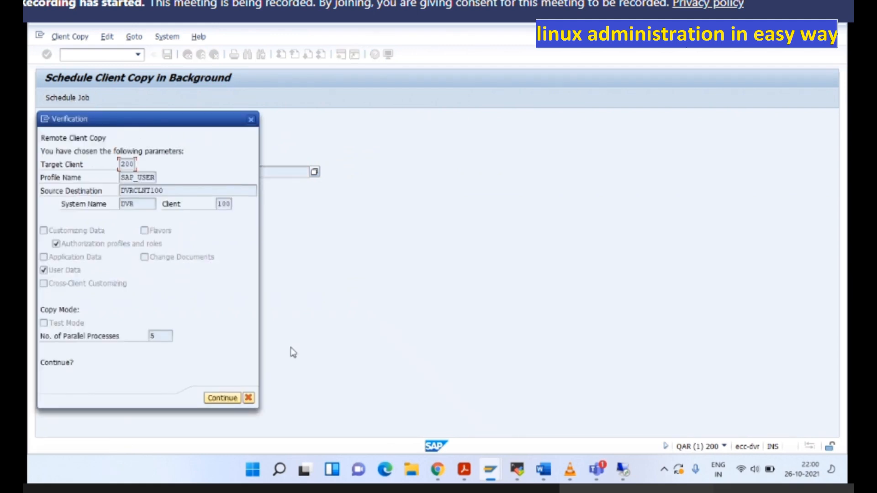
left_click(220, 399)
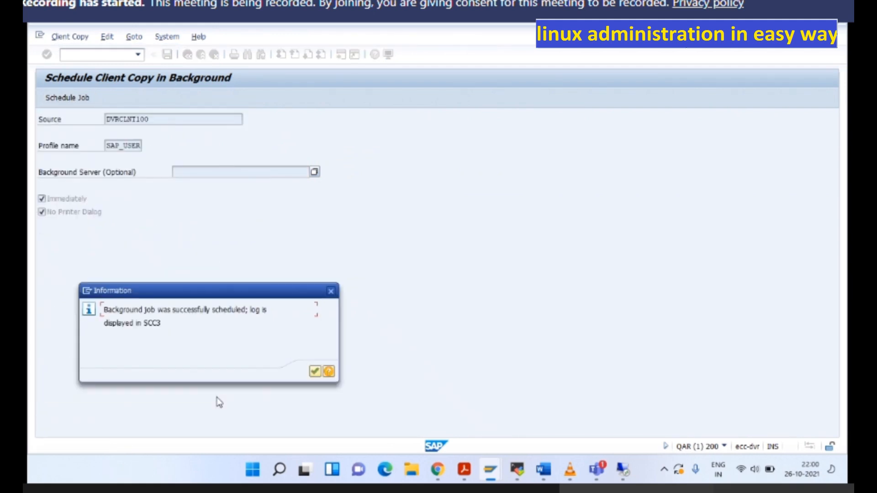
left_click(315, 377)
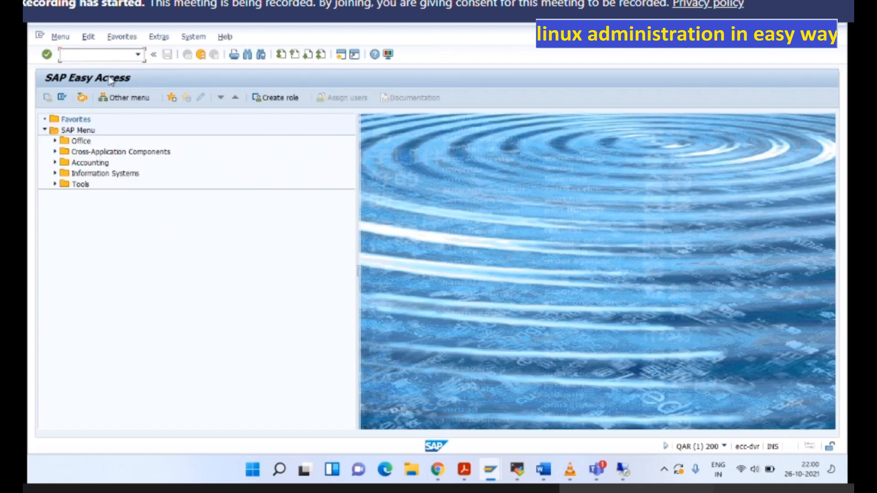
Step: Open the client copy logs with transaction /nscc3 and display the details of the 26.10.2021 SAP_USER remote copy
type("/nscc3")
key("Return")
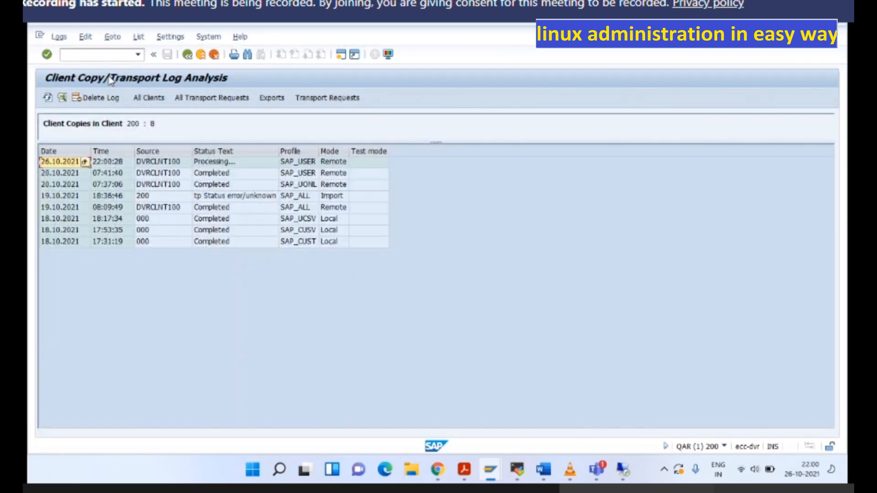
double_click(222, 163)
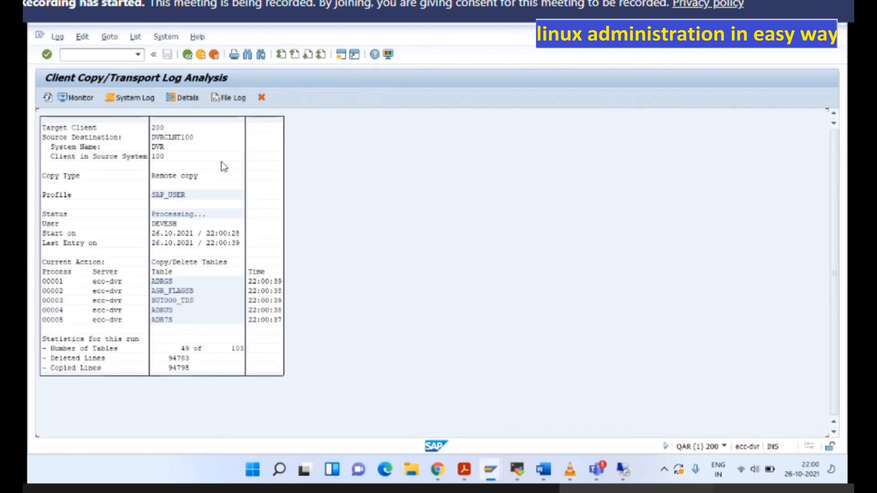
Step: Refresh the running copy's log repeatedly to follow its progress, and return to the SAP Easy Access screen
left_click(49, 99)
left_click(49, 99)
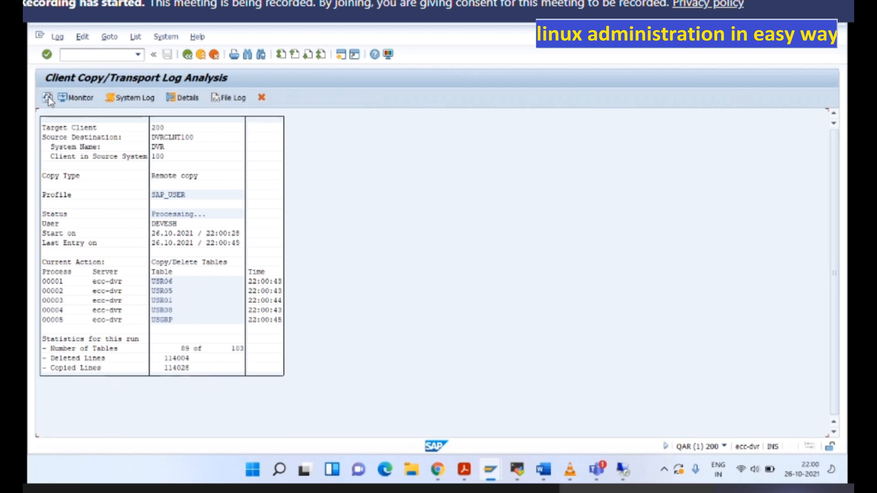
left_click(48, 99)
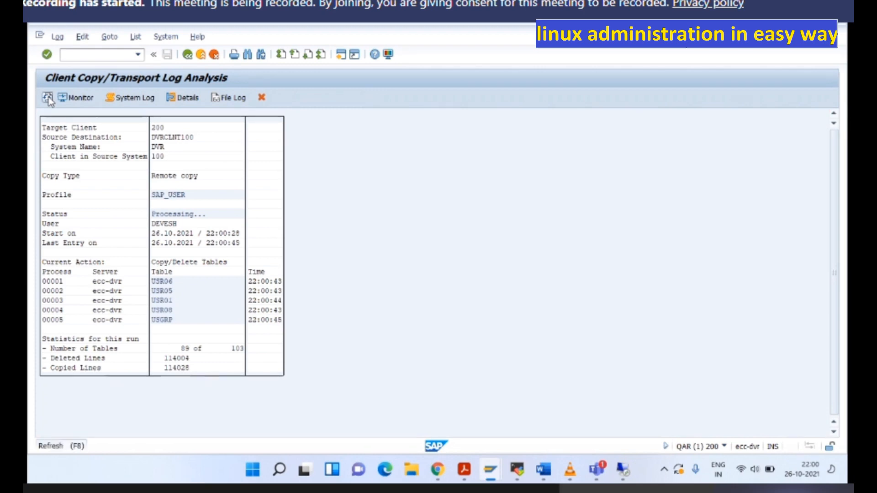
left_click(49, 99)
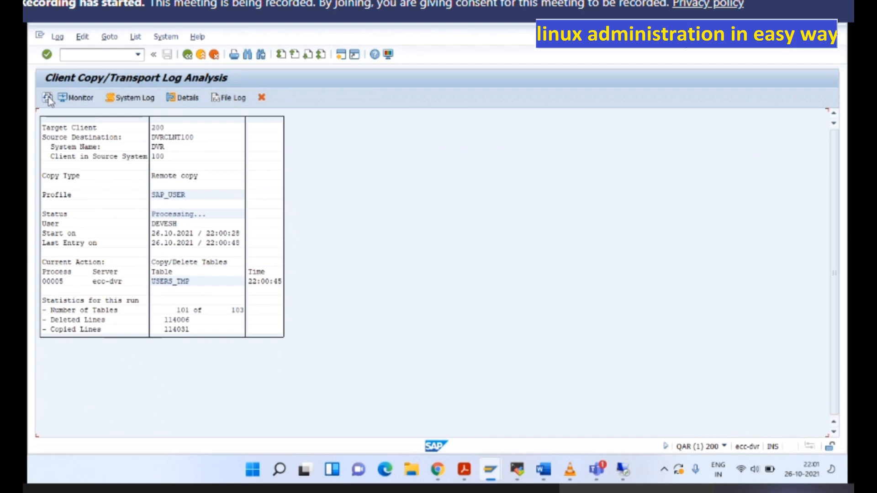
left_click(189, 58)
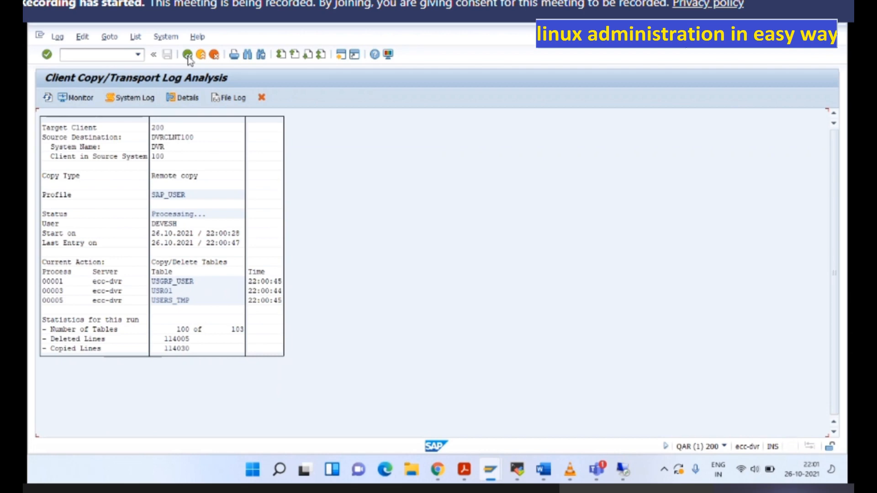
left_click(188, 57)
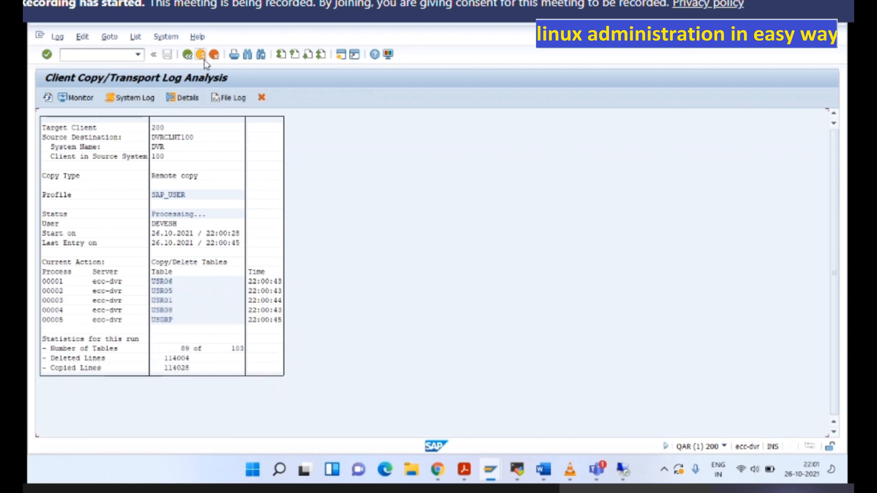
left_click(201, 55)
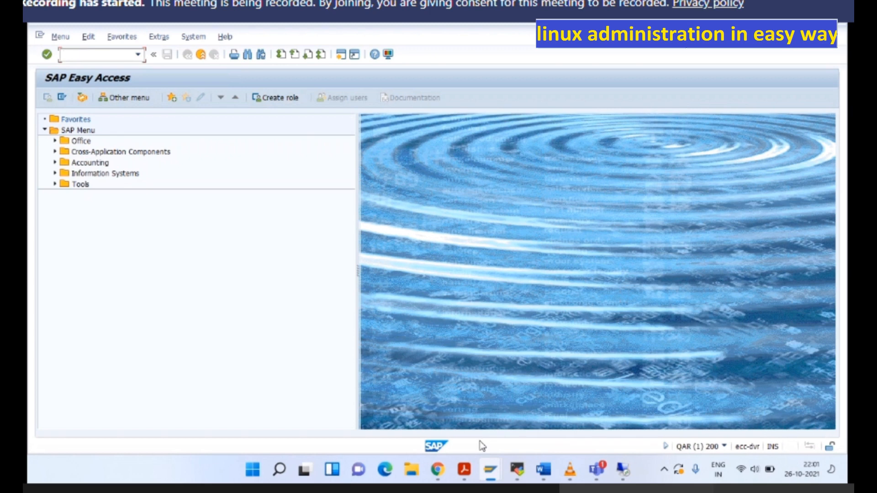
Step: Switch to the DVR client 100 session and open Client Export, briefly viewing and cancelling the transport target selection
mouse_move(526, 473)
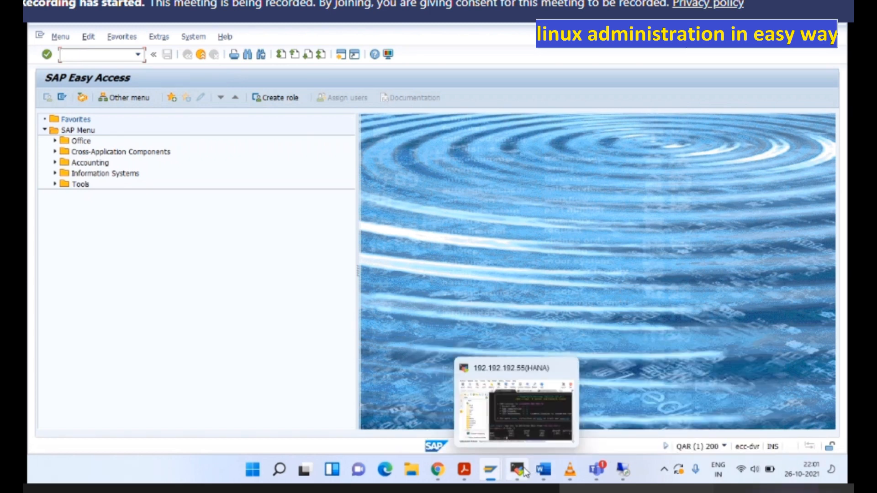
mouse_move(496, 470)
left_click(478, 440)
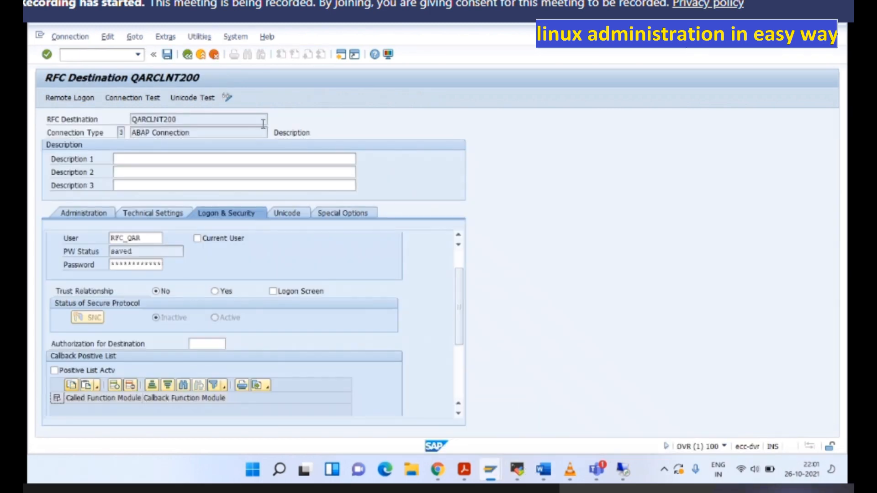
left_click(127, 53)
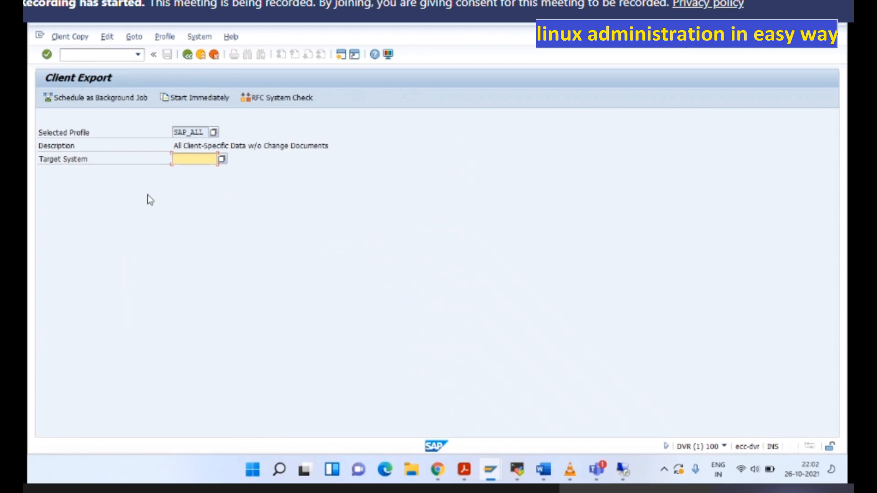
left_click(222, 160)
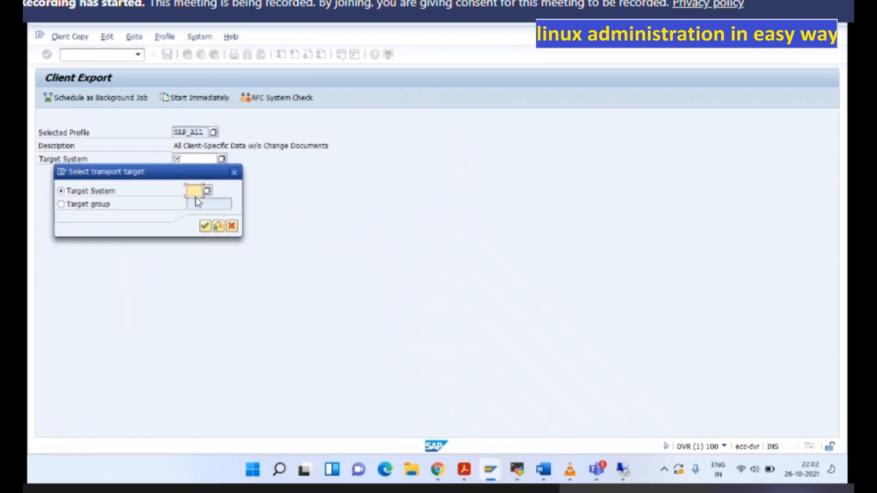
left_click(234, 173)
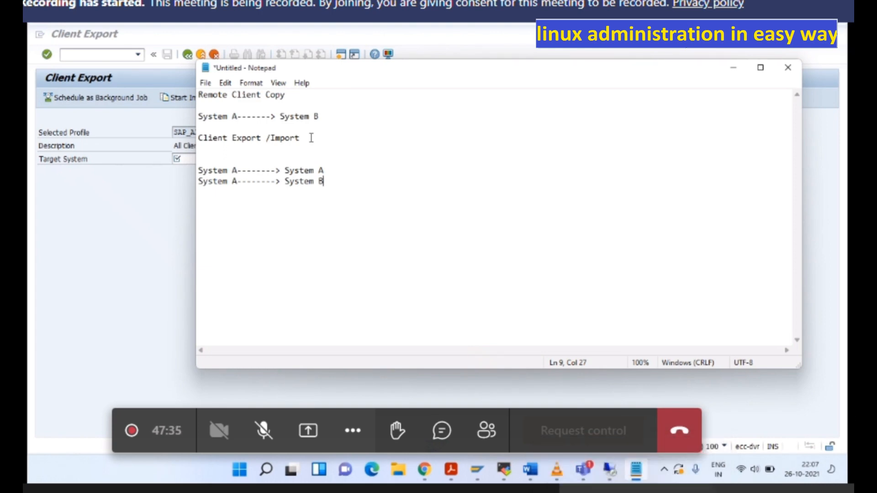
Step: Look up November 2021 in the system calendar and close it
key("alt+super+d")
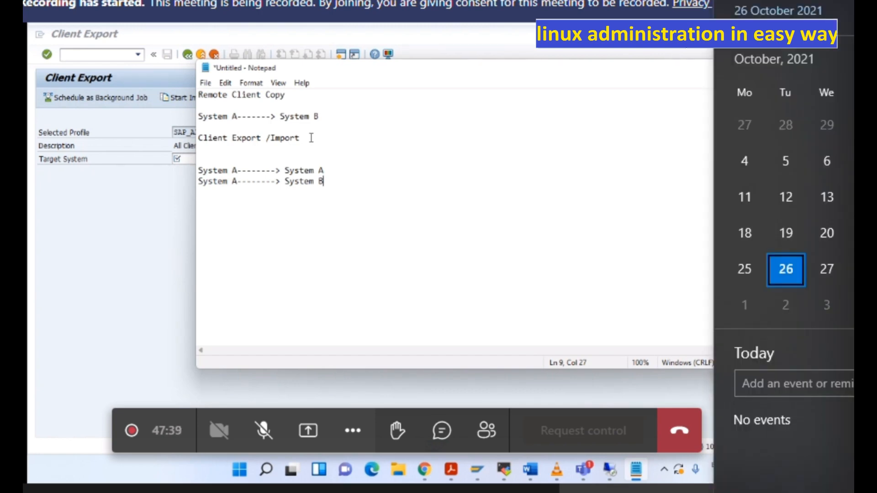
scroll(786, 215, "down", 1)
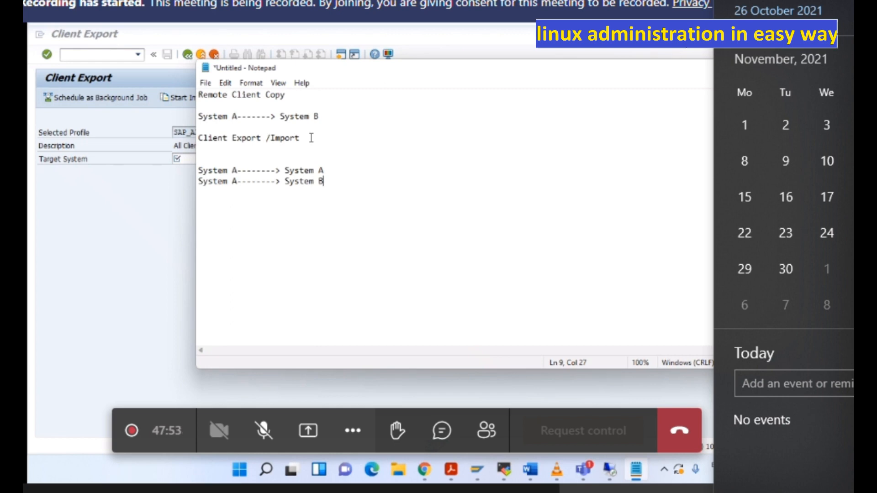
key("Escape")
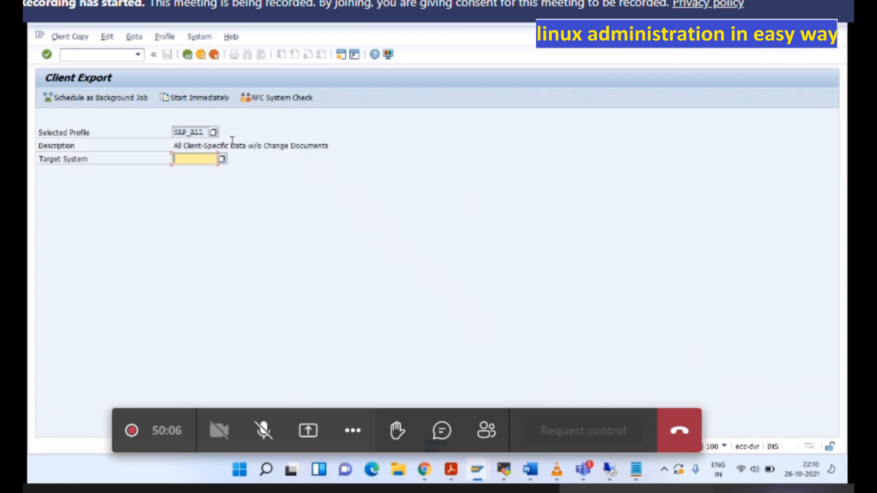
Step: Choose QAR from the available transport systems as the client export's target system and confirm it
left_click(252, 431)
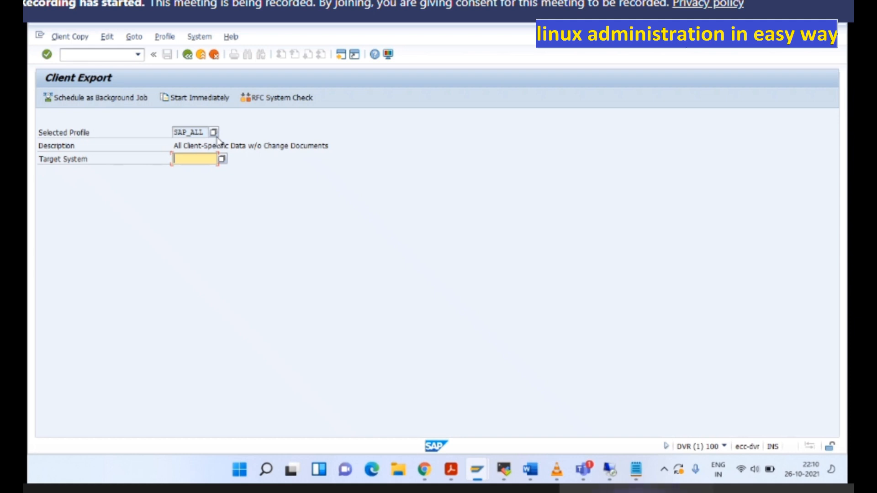
left_click(223, 159)
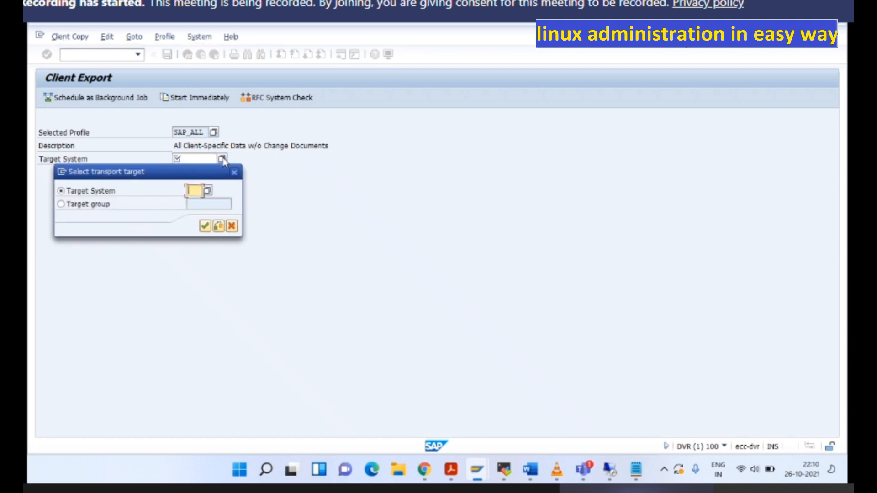
left_click(207, 192)
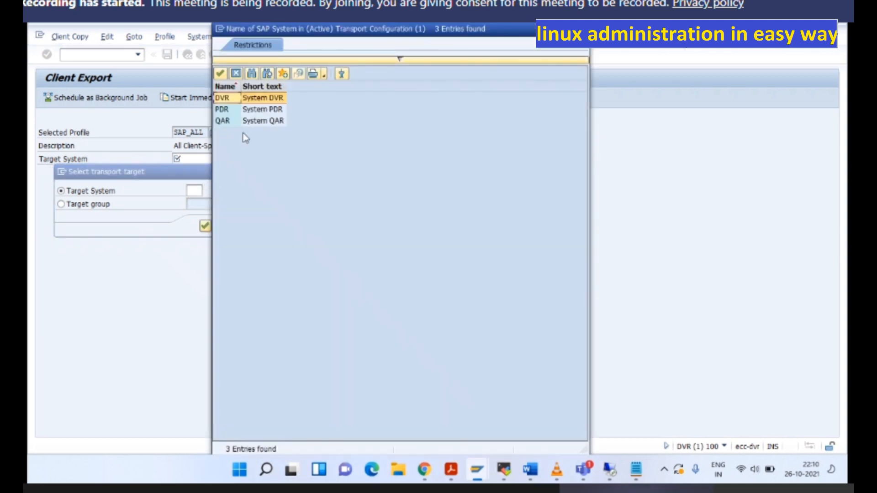
left_click(223, 122)
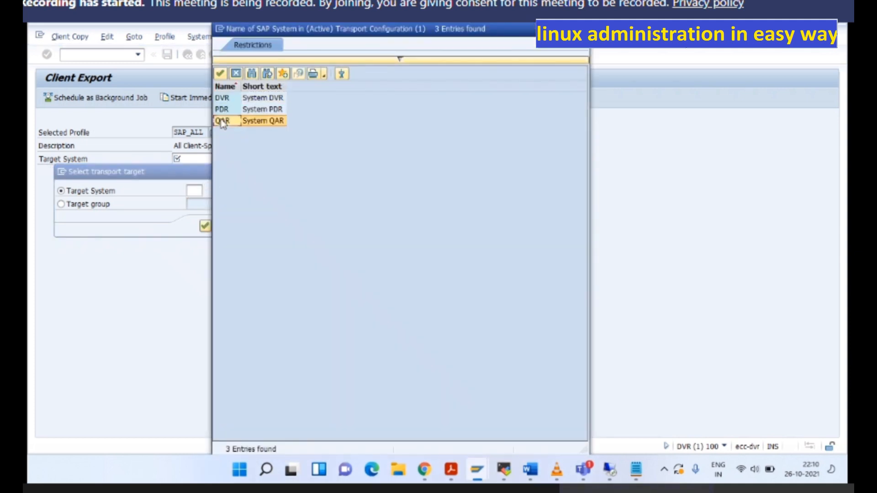
double_click(223, 121)
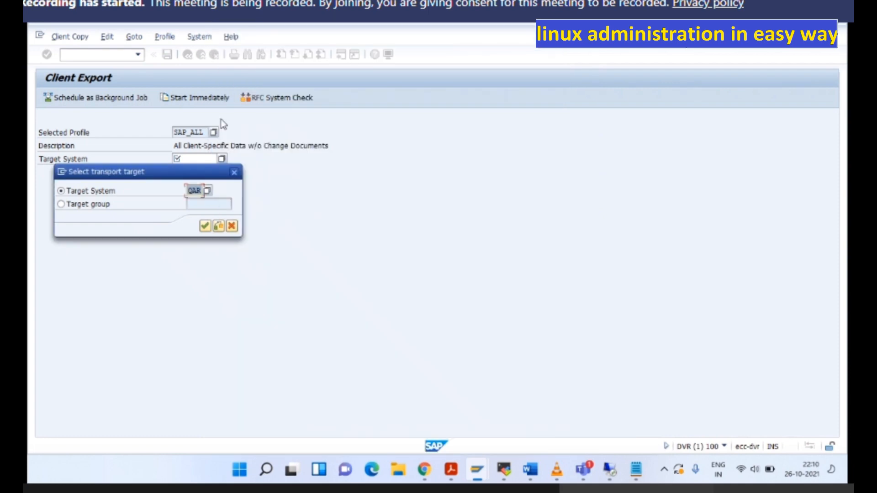
left_click(205, 226)
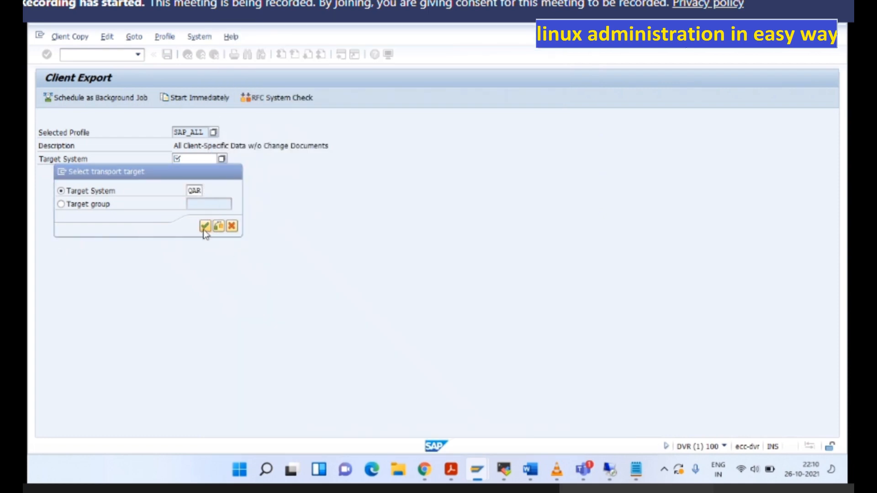
Step: Display the clients overview in the QAR client 200 session and return to the Client Export screen of DVR client 100
mouse_move(494, 463)
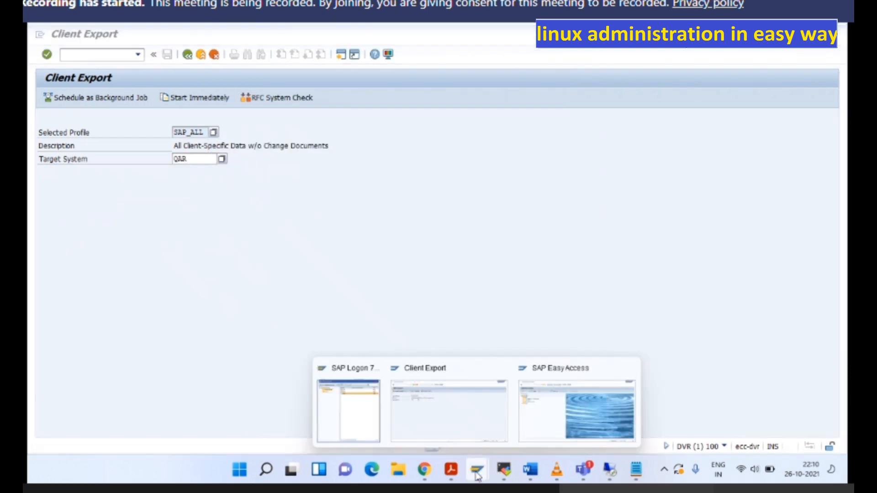
mouse_move(539, 409)
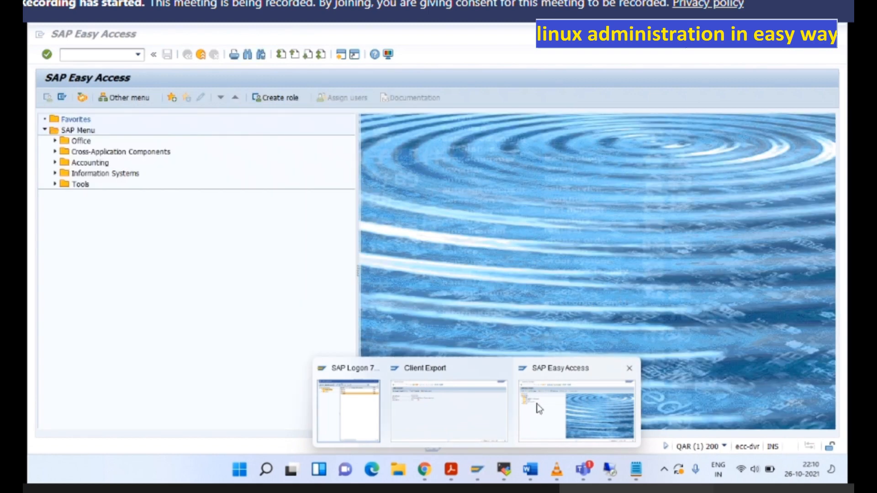
left_click(539, 409)
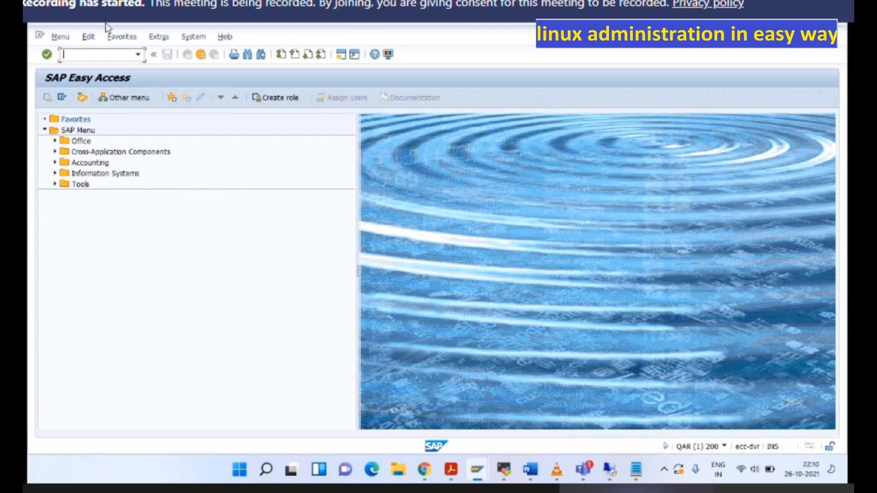
type("/nscc3")
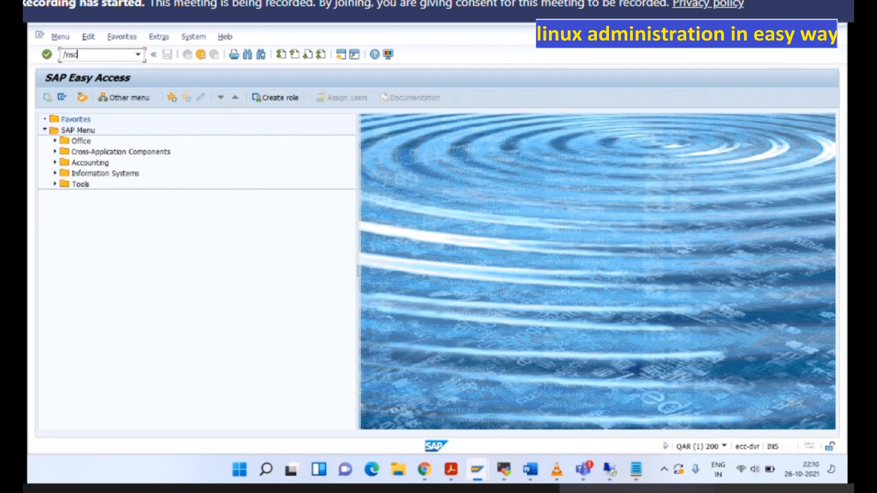
key("Return")
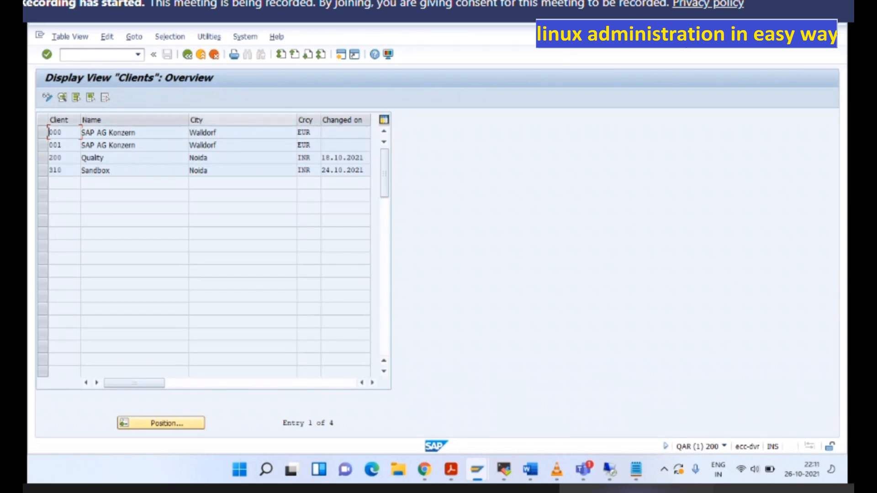
key("alt+Tab")
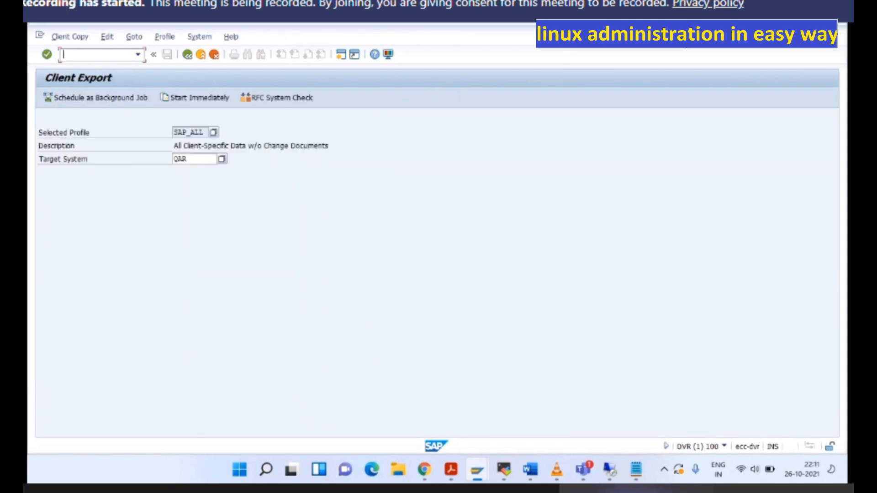
left_click(224, 158)
left_click(205, 225)
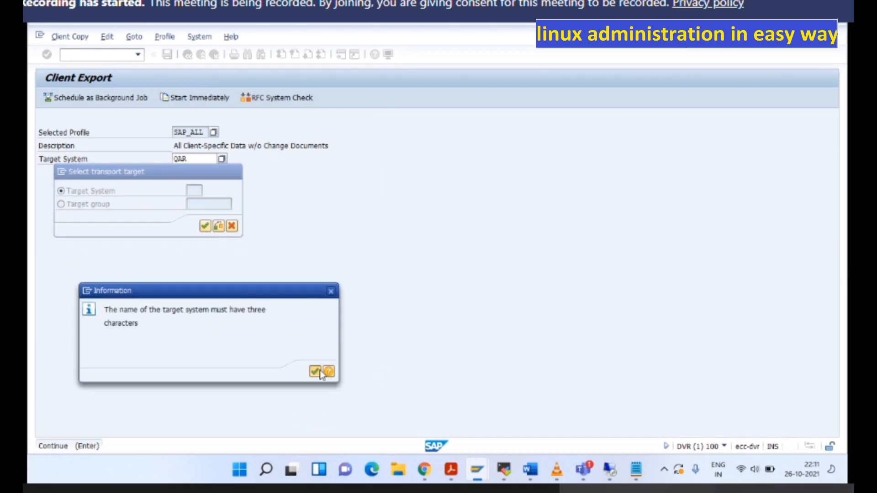
left_click(327, 374)
key("Escape")
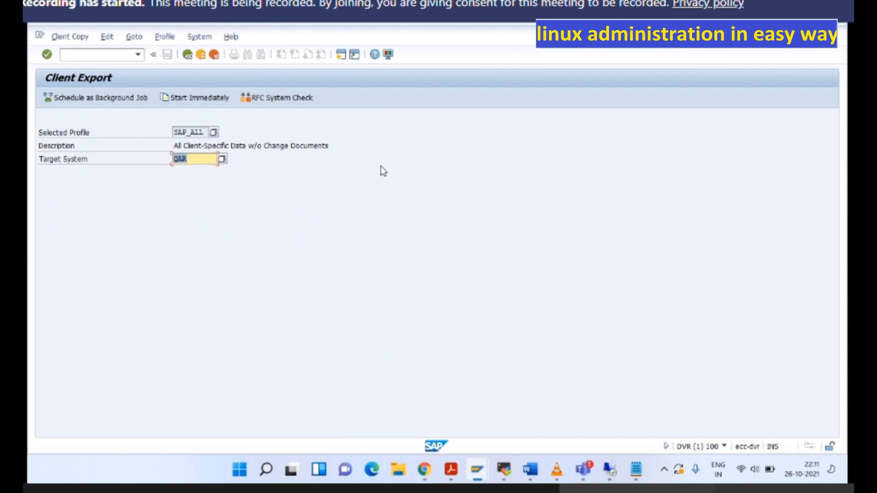
Step: Set the export profile to SAP_USER and check the parameters in the immediate-start verification without continuing
left_click(215, 133)
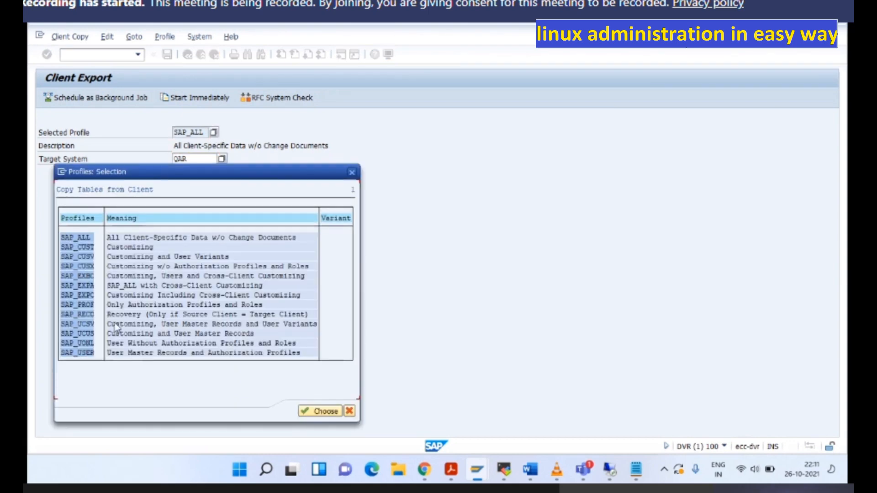
left_click(91, 355)
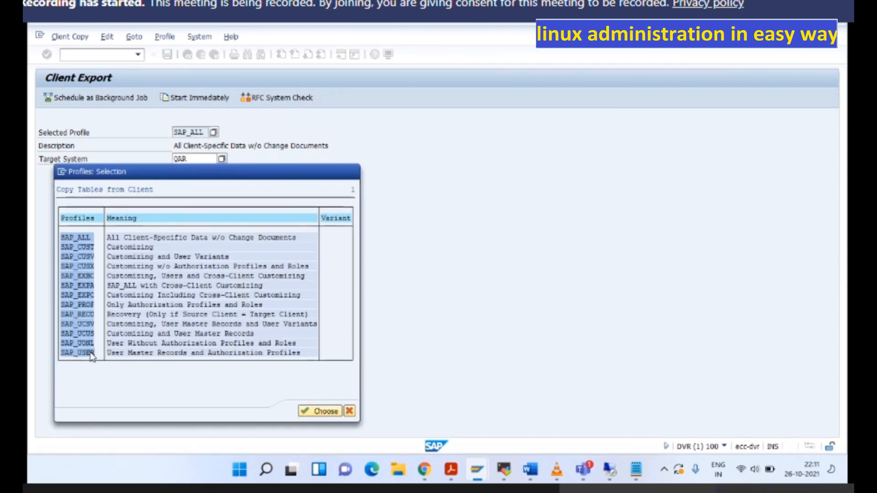
double_click(91, 355)
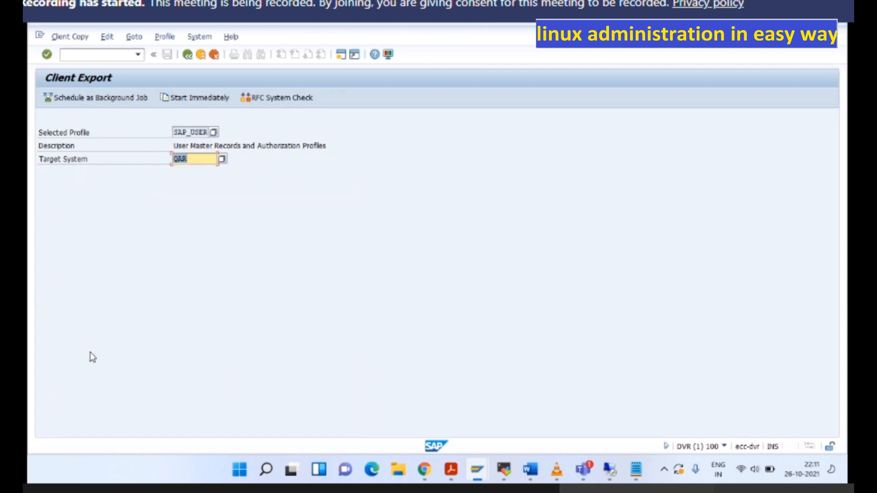
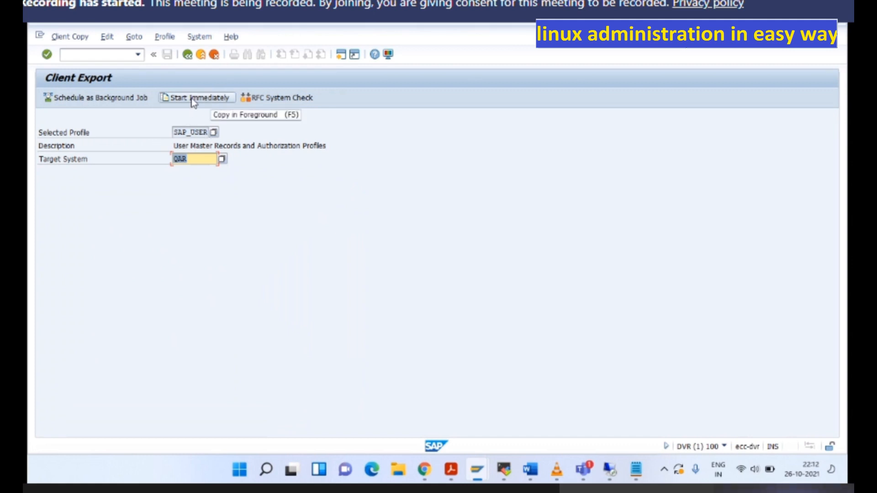
left_click(195, 99)
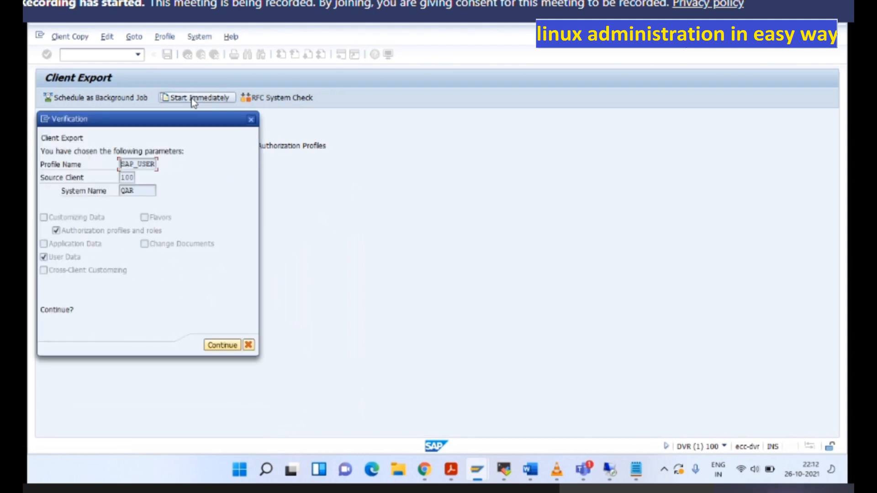
left_click(251, 120)
Step: Schedule the SAP_USER export as a background job with immediate start and accept the parameter verification
left_click(104, 98)
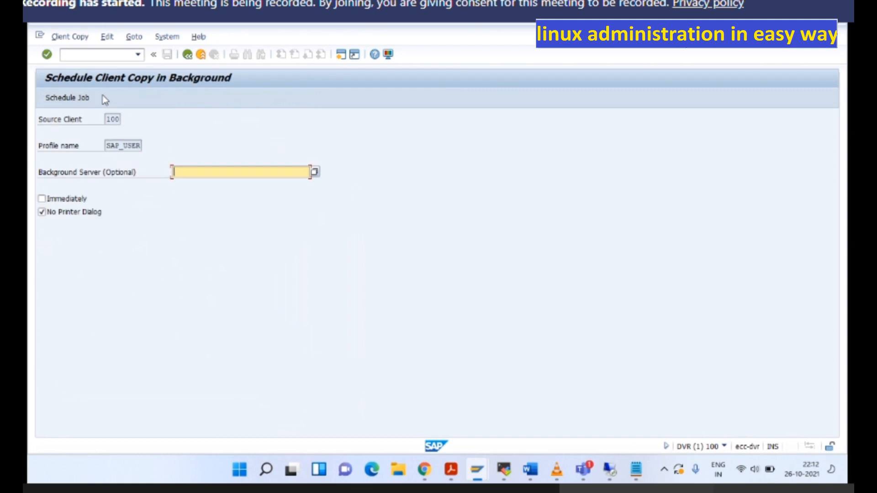
left_click(72, 203)
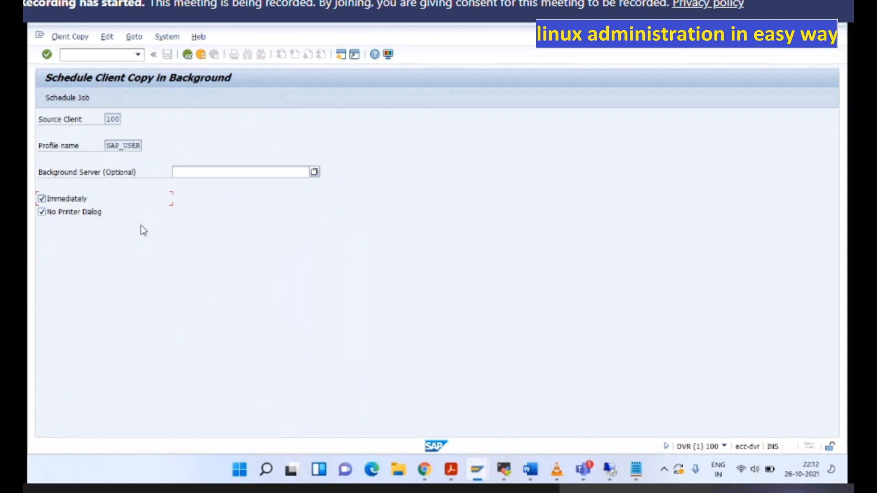
left_click(64, 98)
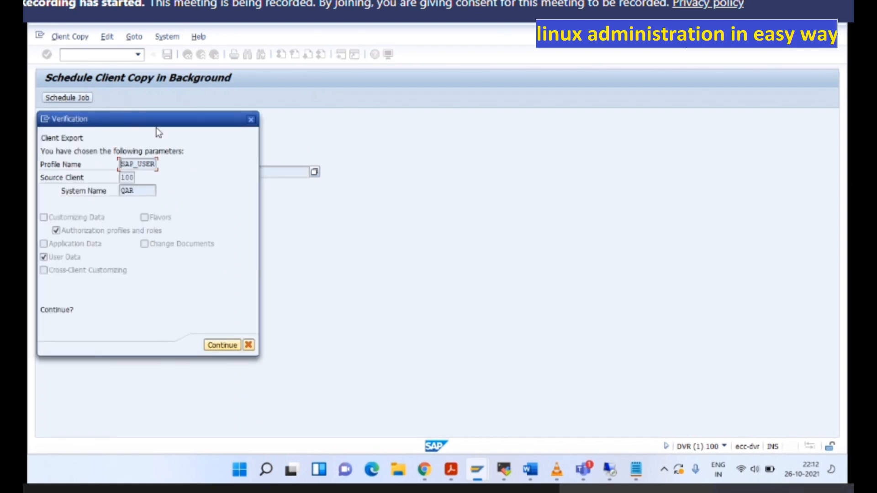
left_click(223, 345)
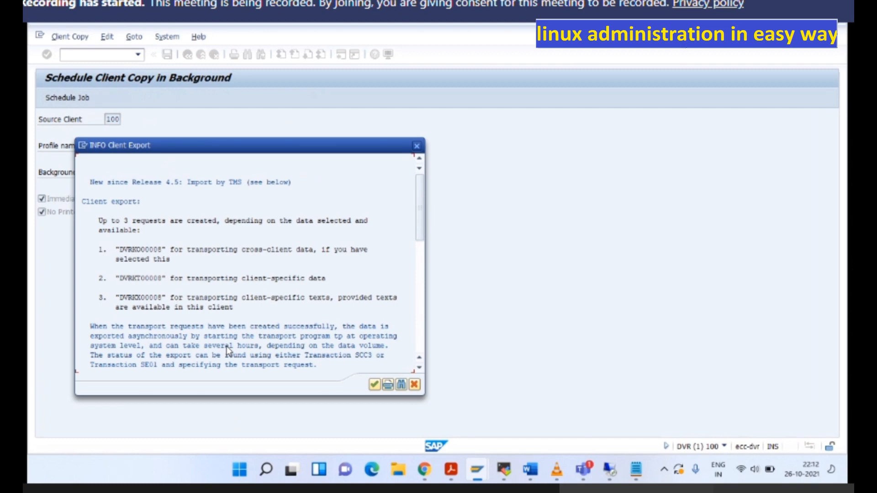
left_click(228, 348)
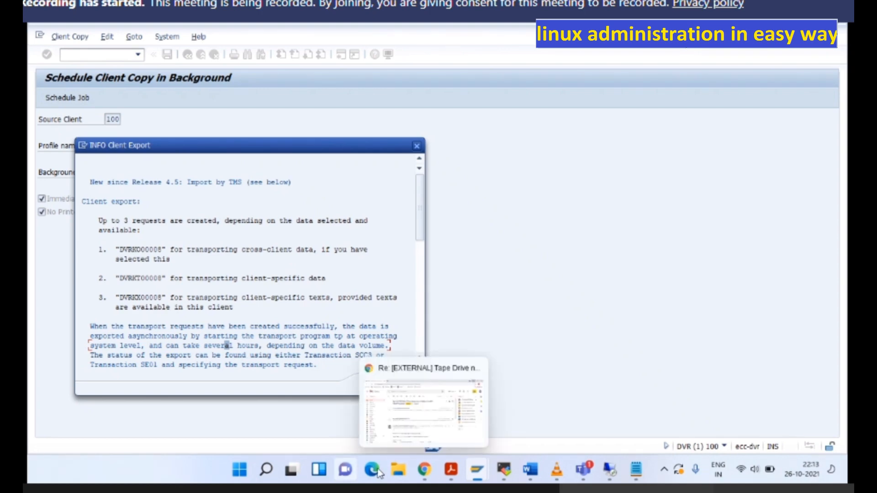
Step: Switch to the Word document and insert a page break after the existing Client Export screenshot
mouse_move(550, 471)
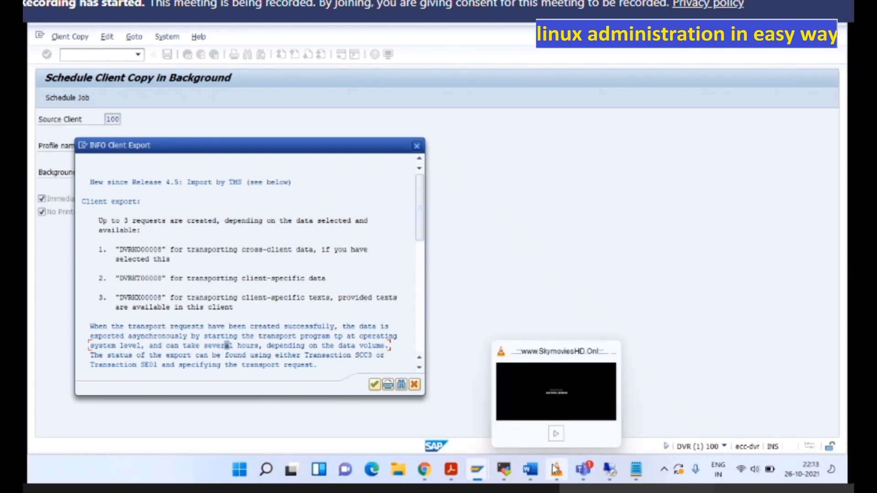
left_click(530, 470)
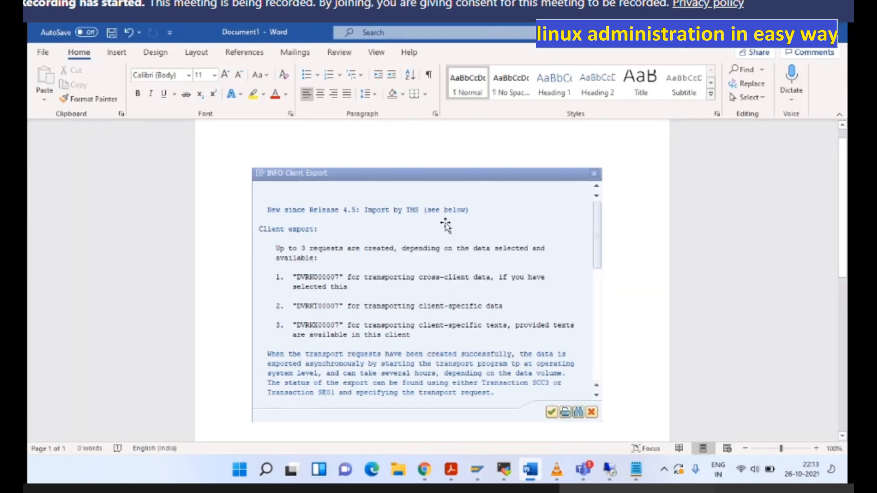
left_click(404, 163)
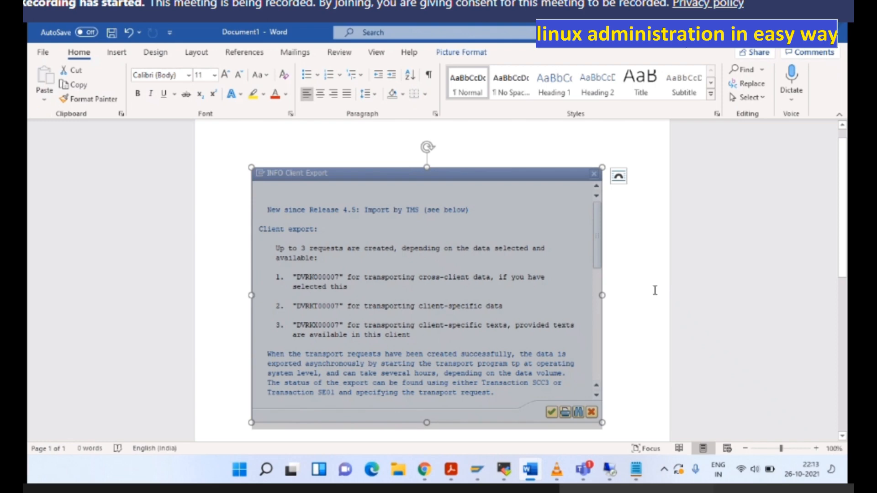
left_click(629, 337)
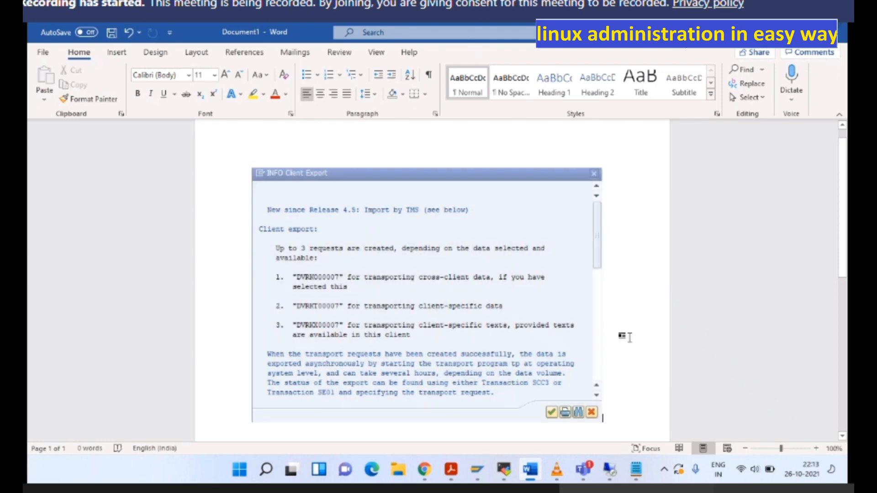
key("ctrl+Return")
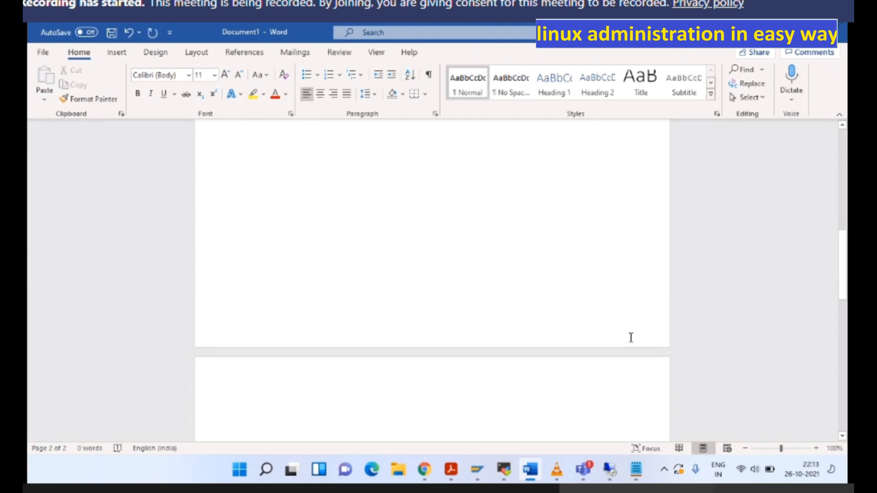
scroll(575, 373, "down", 3)
scroll(575, 372, "down", 2)
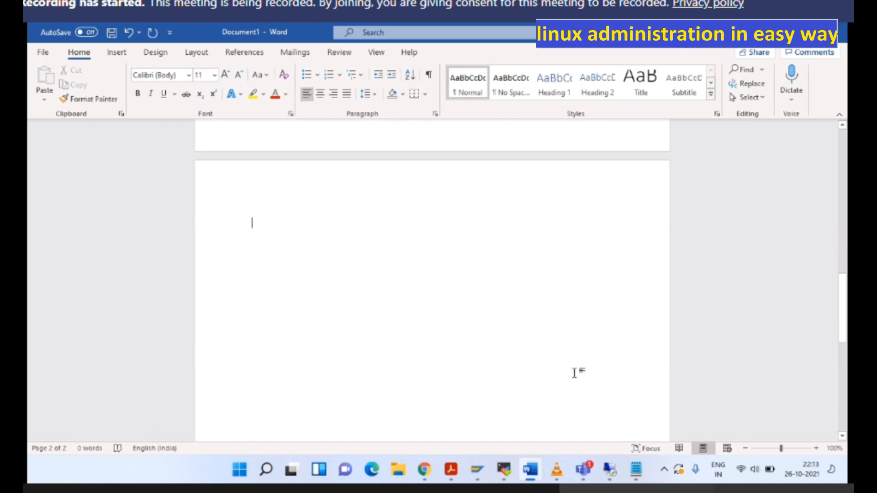
scroll(574, 373, "up", 10)
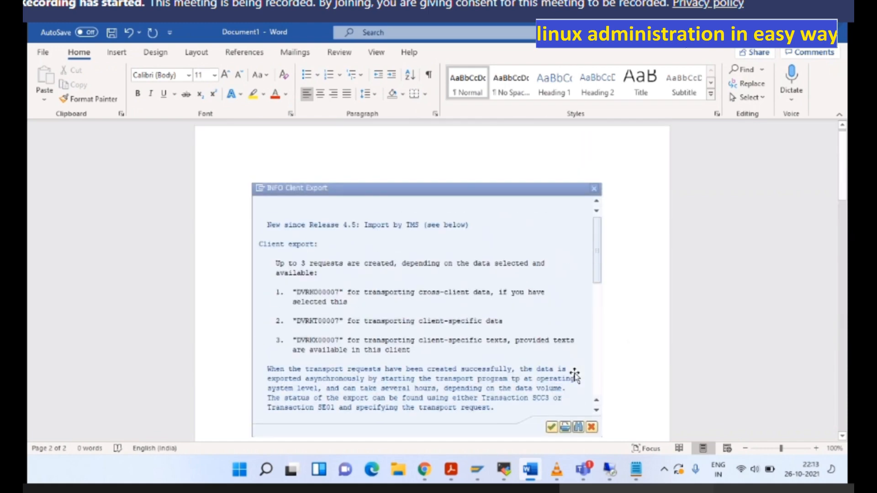
scroll(576, 372, "down", 2)
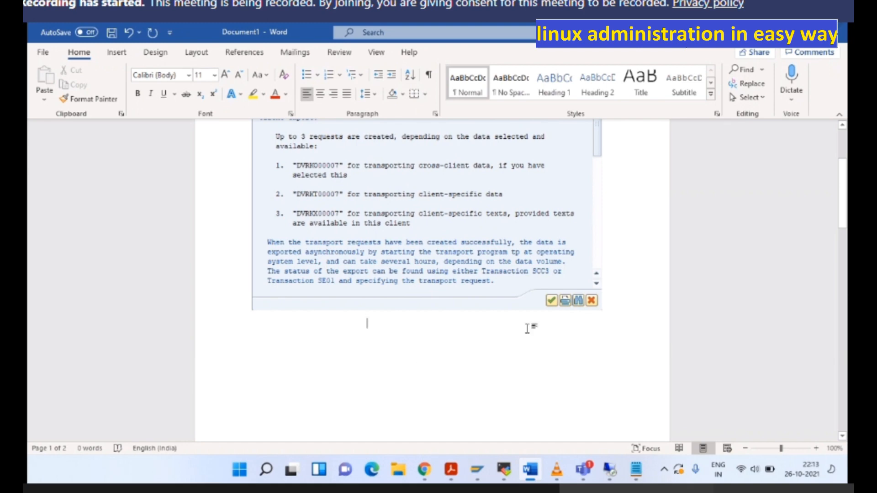
Step: Capture the current Client Export information window in SAP and paste the screenshot below the earlier one in the Word document
key("alt+Tab")
left_click(341, 177)
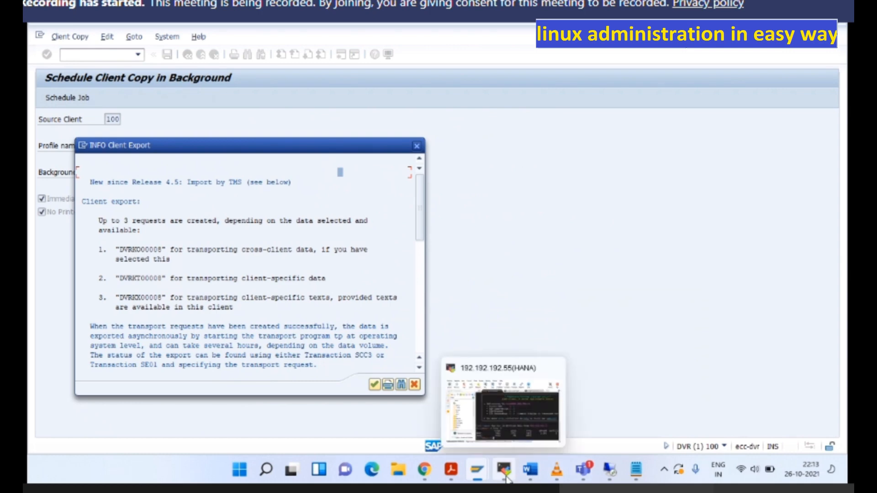
left_click(531, 474)
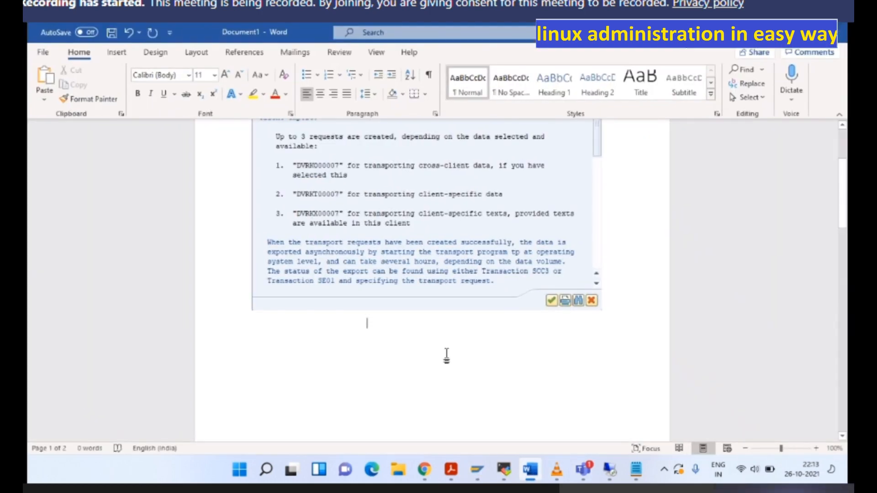
key("ctrl+v")
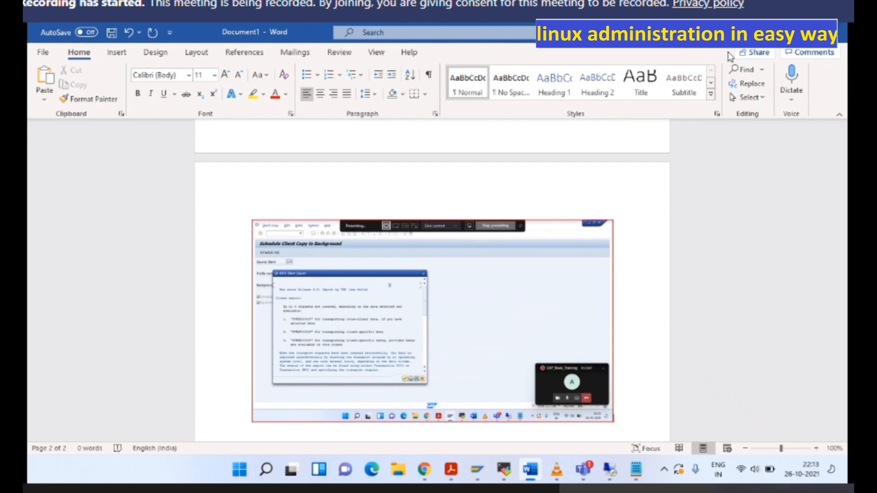
Step: Return to SAP, confirm the Client Export information, and acknowledge the background job scheduling message
key("alt+Tab")
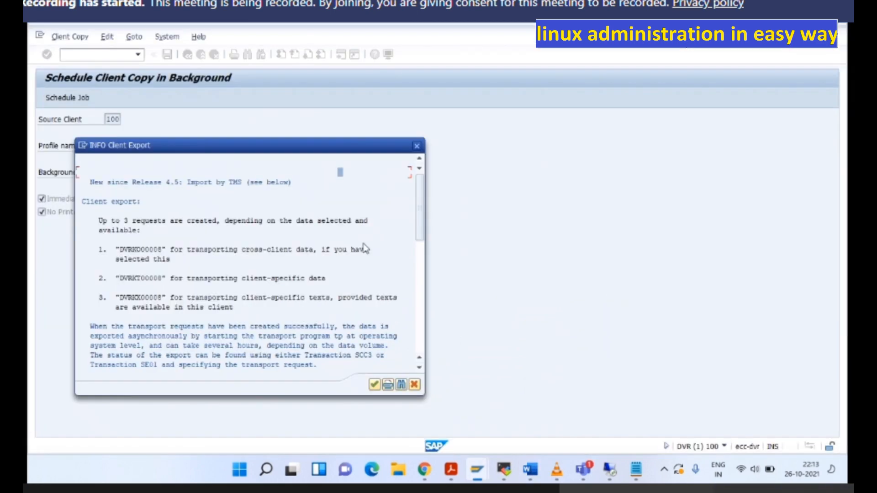
left_click(375, 386)
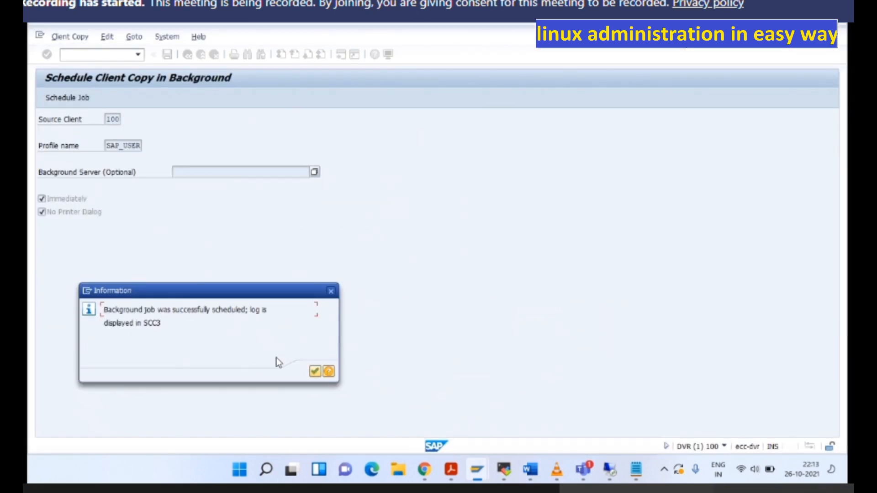
left_click(315, 372)
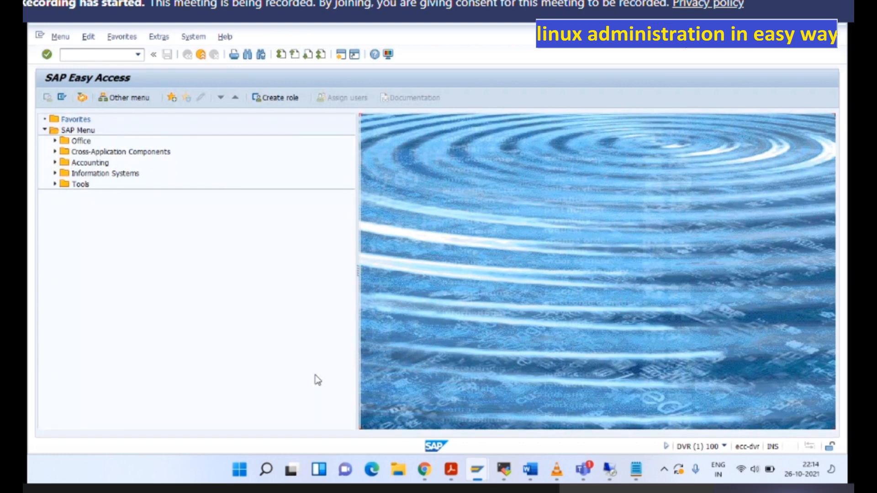
Step: Run transaction scc3 in DVR client 100 and list the client export logs
left_click(101, 54)
type("scc3")
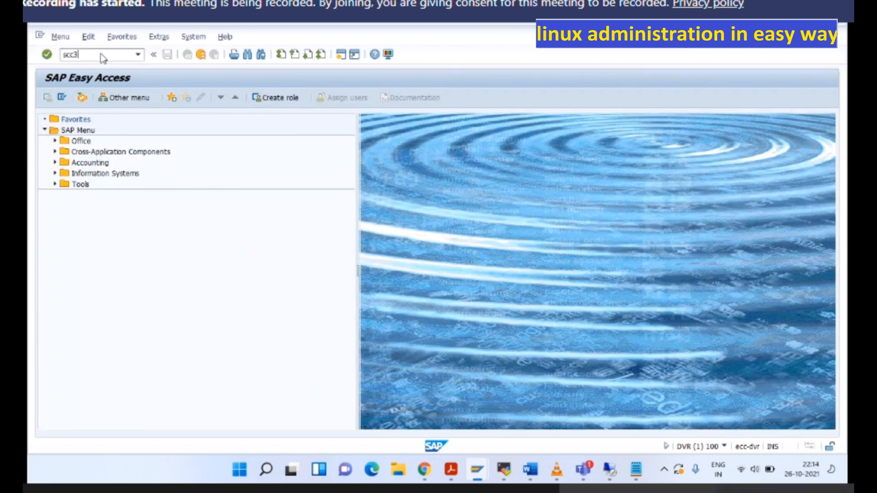
key("Return")
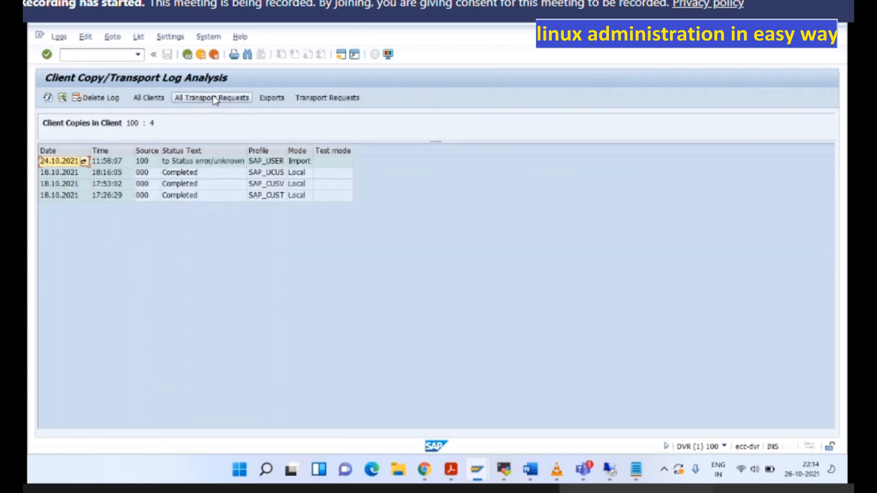
left_click(272, 99)
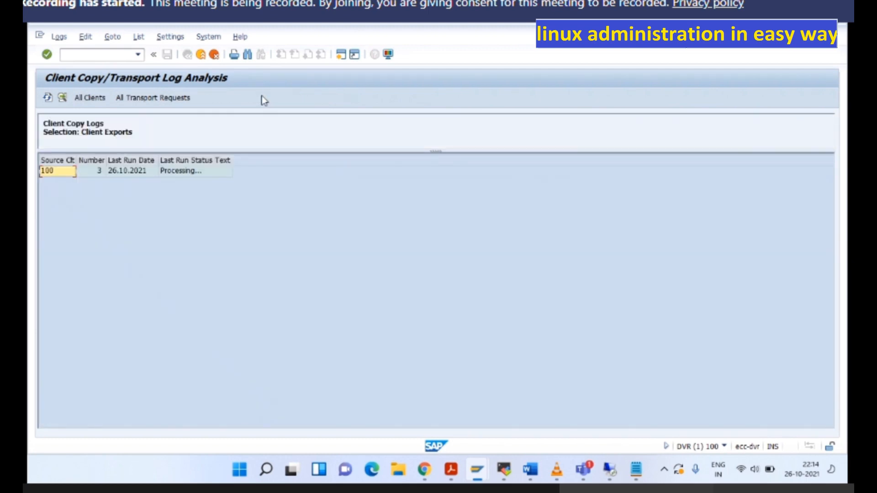
Step: Open the details of the SAP_USER export log for client 100 and refresh them to check the export status
double_click(130, 171)
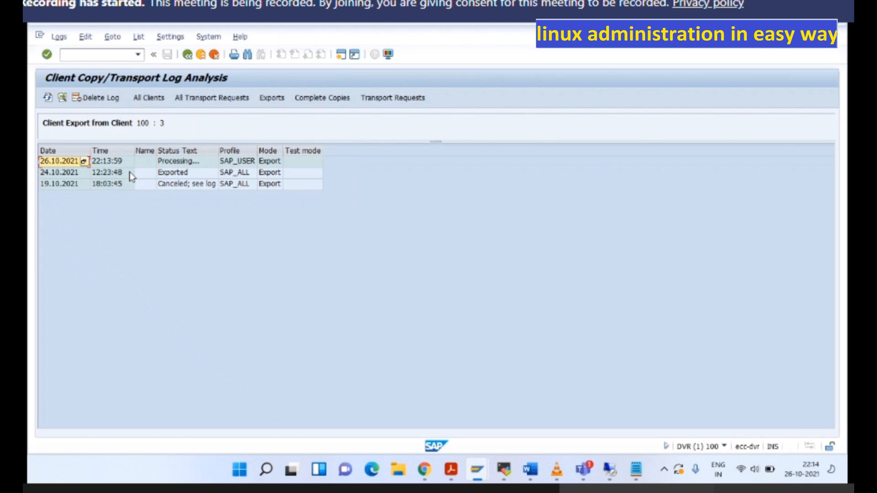
double_click(177, 163)
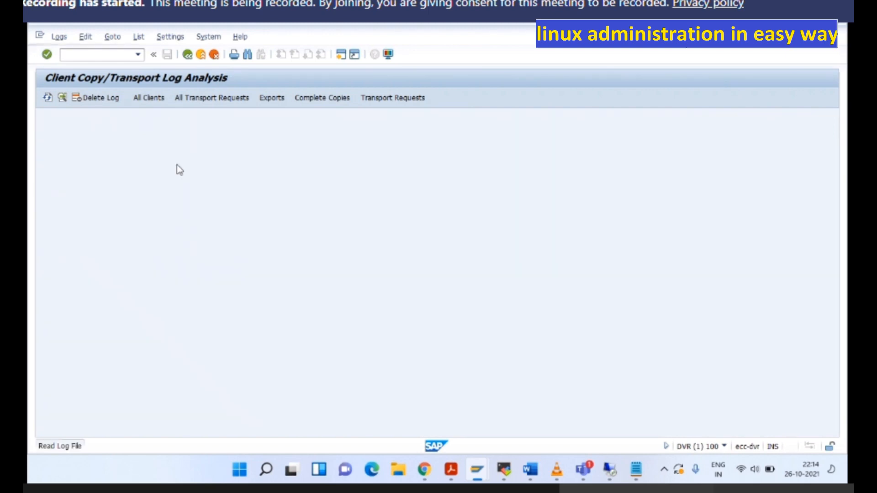
left_click(48, 100)
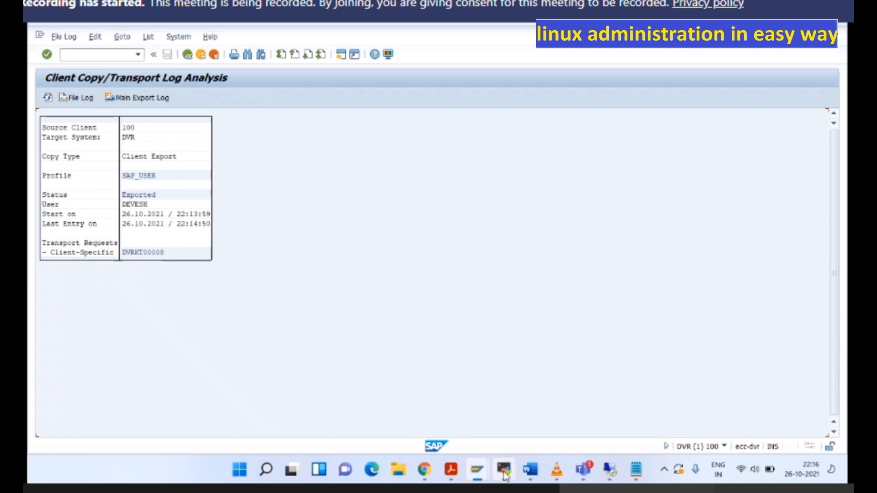
Step: Switch to the DVR session in MobaXterm, change to /usr/sap/trans/ and list its contents with ls -altr
left_click(504, 472)
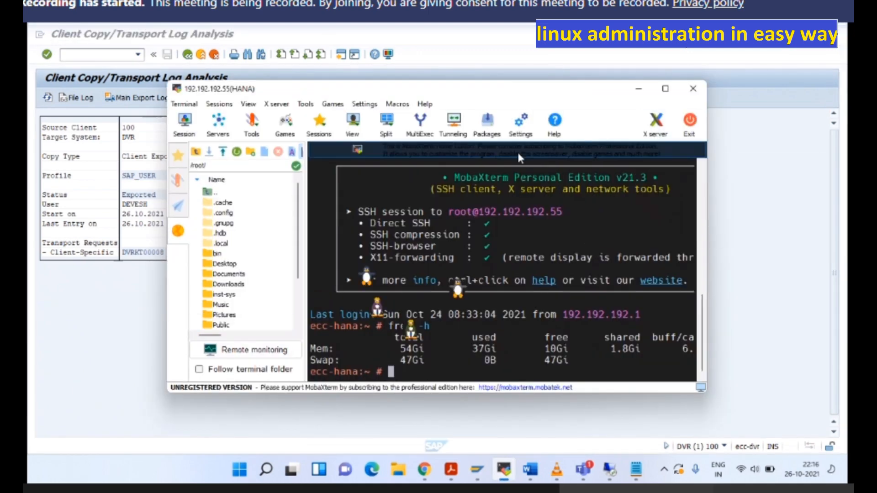
left_click(487, 151)
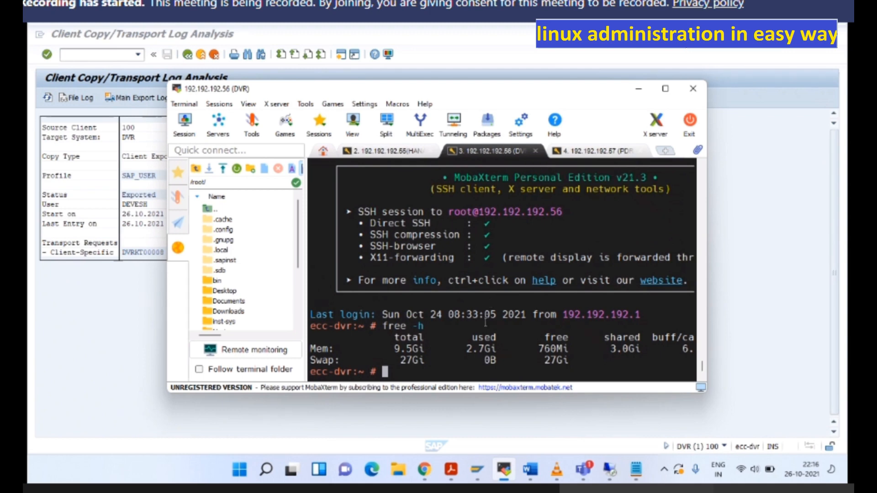
type("cd /usr/sap/trans/")
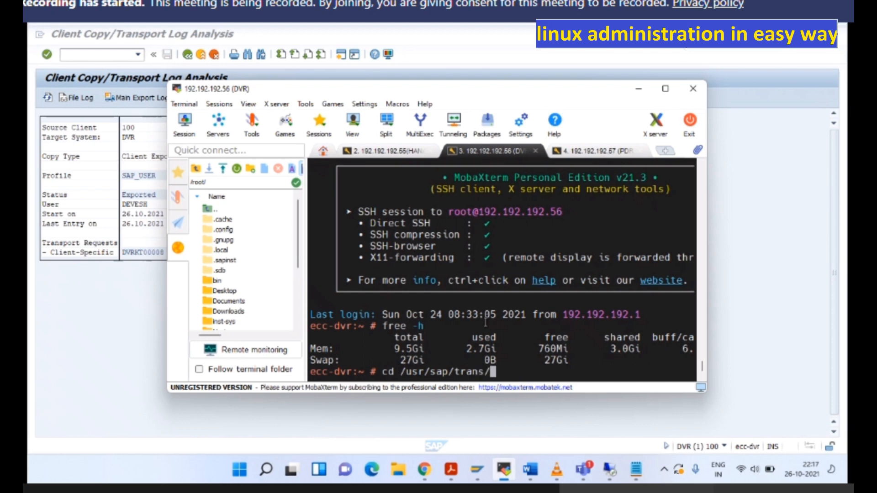
key("Return")
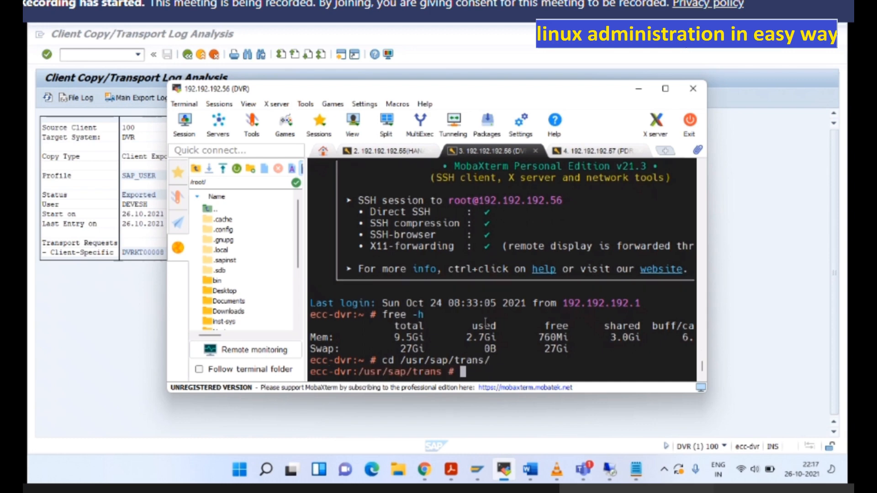
type("ls -al")
type("tr")
key("Return")
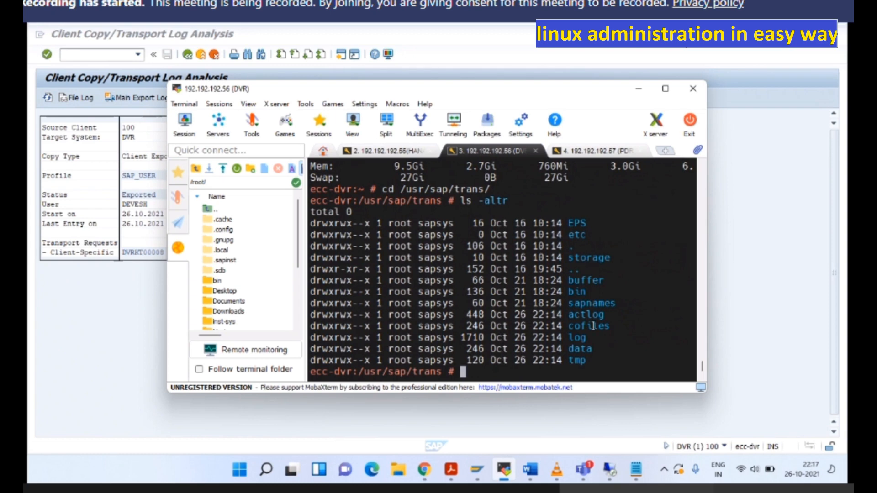
Step: List the transport data directory with ls -altr data/ to check for the exported data file
key("Up")
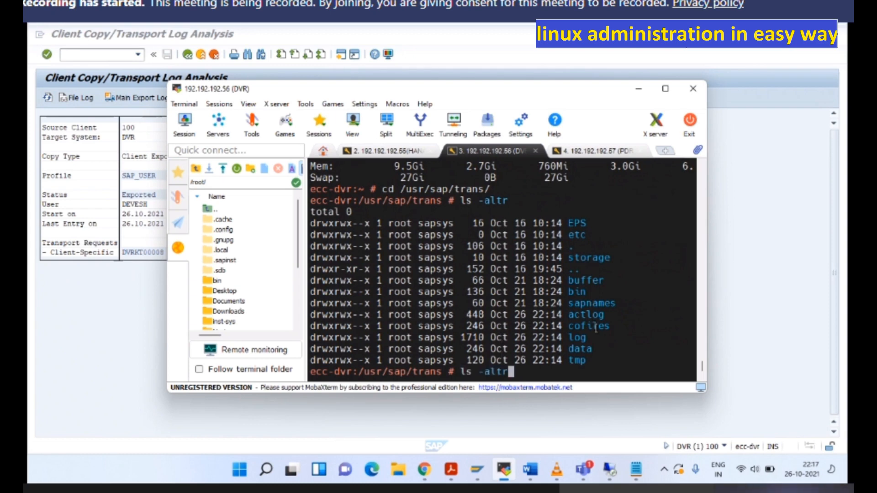
type("data/")
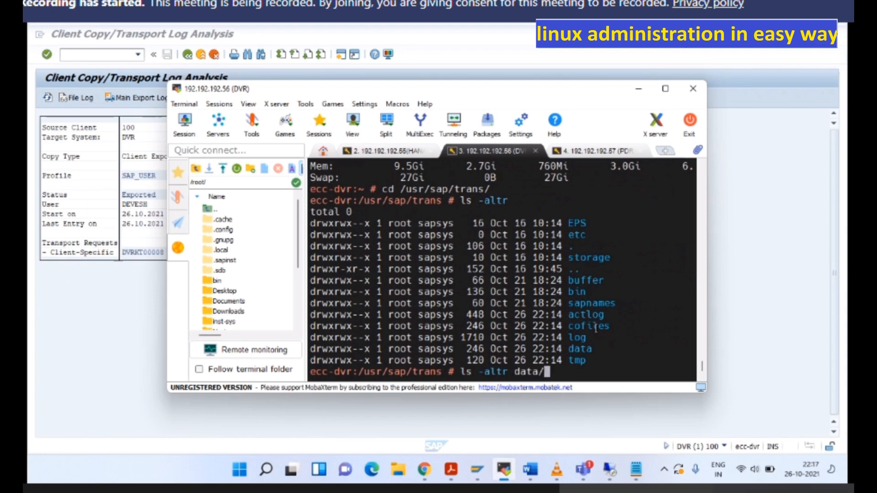
key("Return")
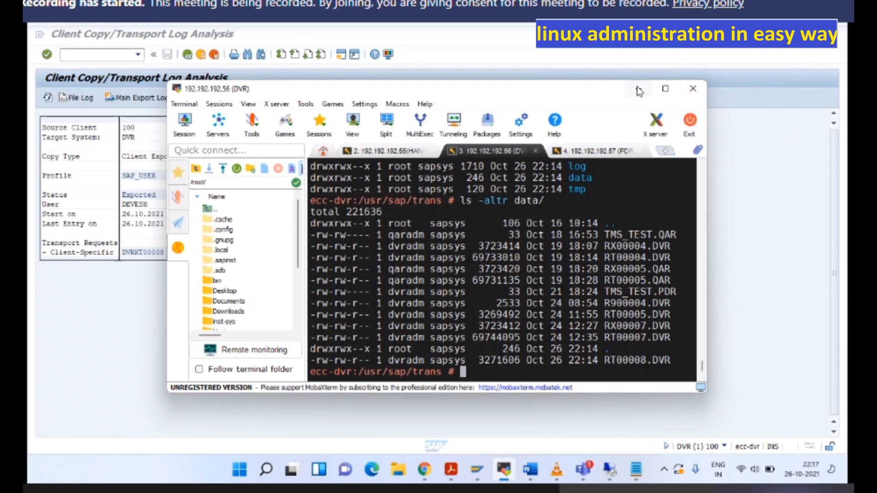
Step: List the transport control files with ls -altr cofiles/ and minimize the terminal window
key("Up")
key("BackSpace")
key("BackSpace")
key("BackSpace")
key("BackSpace")
key("BackSpace")
type("cofiles/")
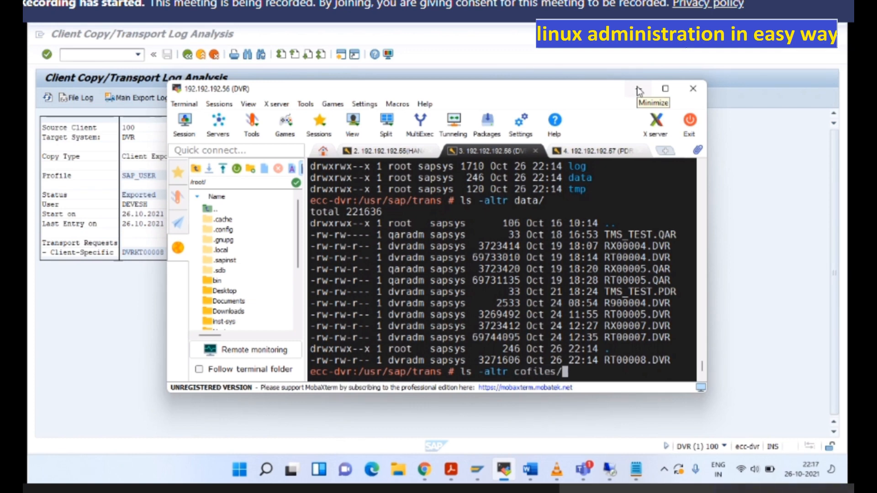
key("Return")
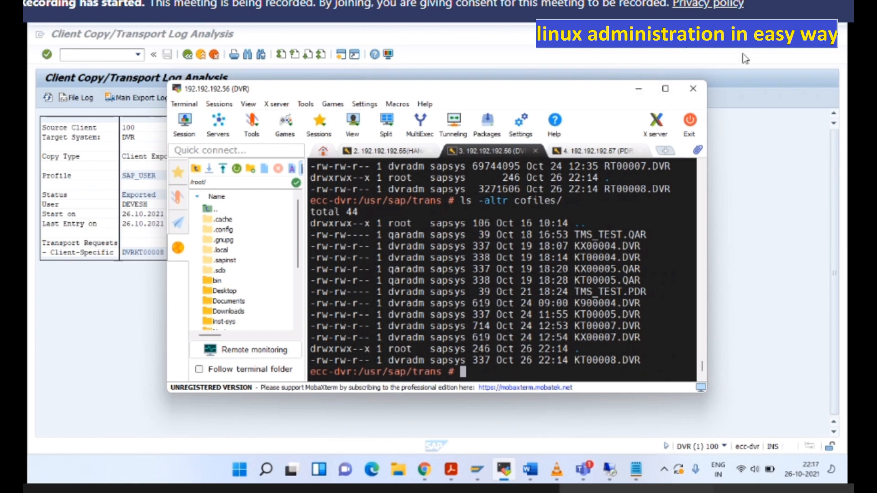
left_click(643, 91)
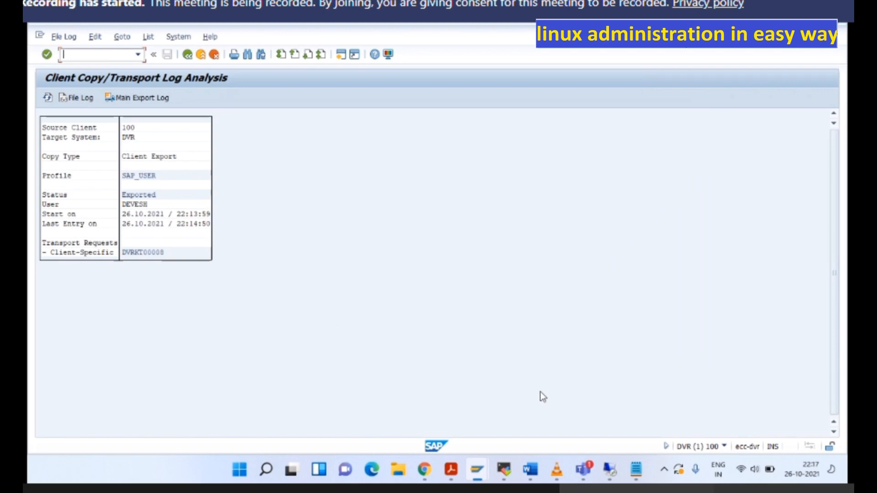
Step: Switch to the QAR client 200 SAP session, run transaction stms_import and refresh the import queue
left_click(484, 472)
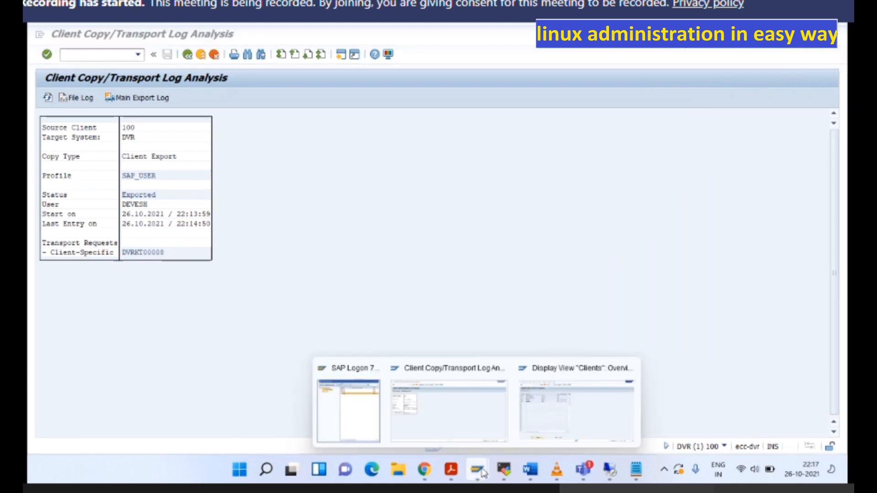
left_click(564, 405)
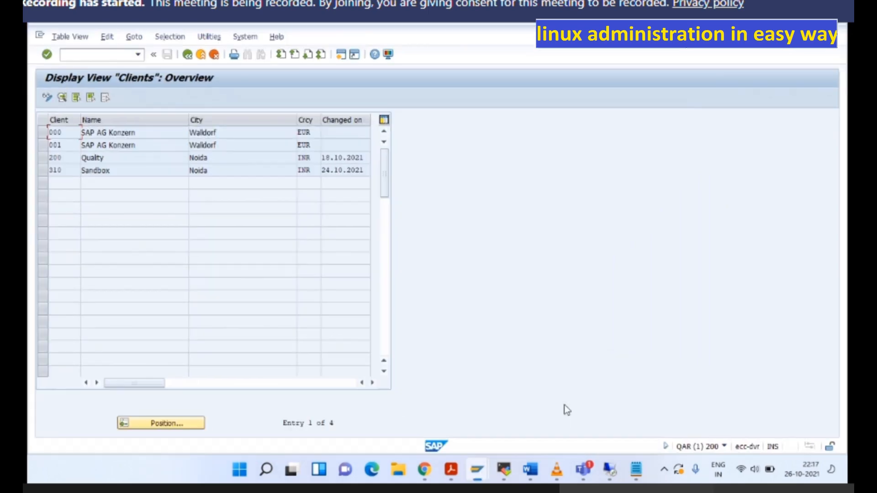
left_click(86, 54)
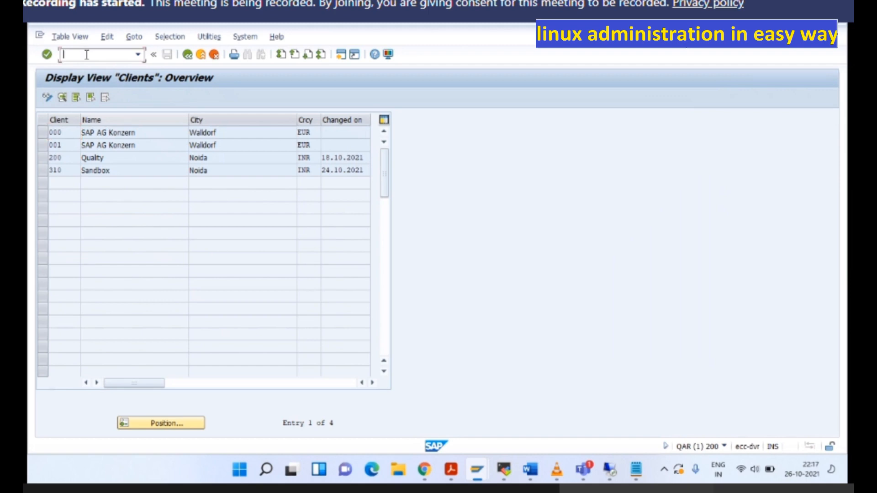
type("/nstm")
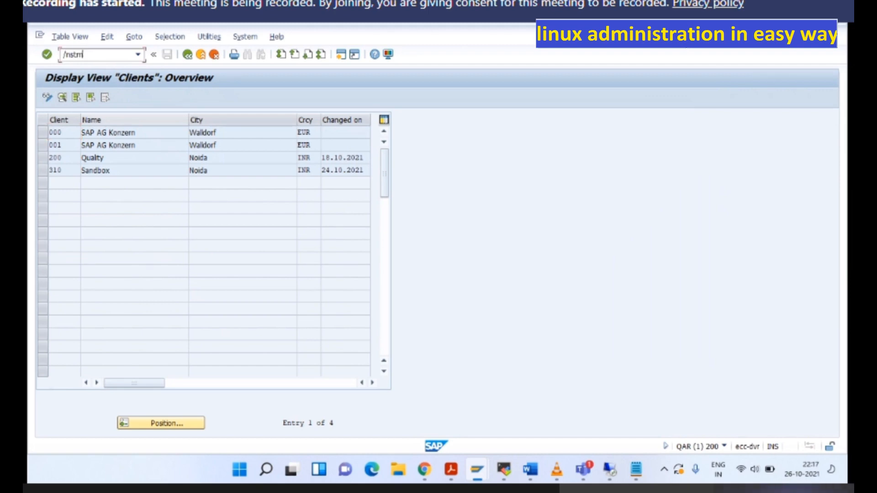
type("s_import")
key("Return")
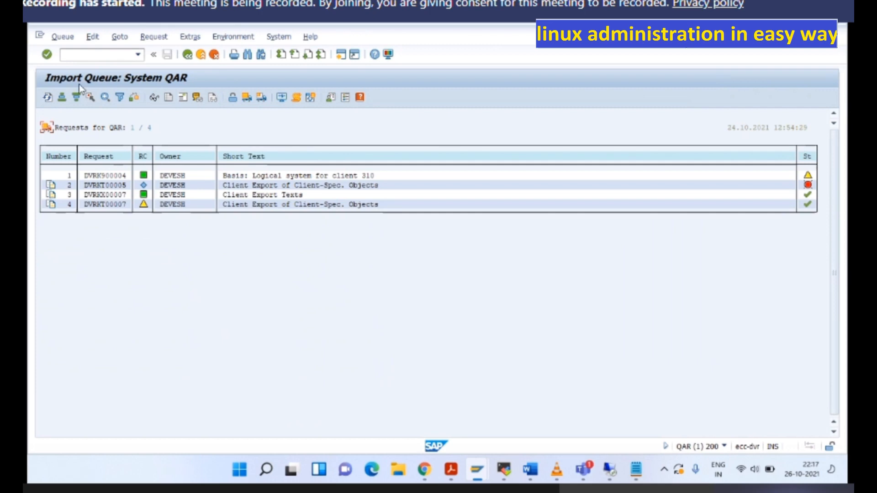
left_click(48, 98)
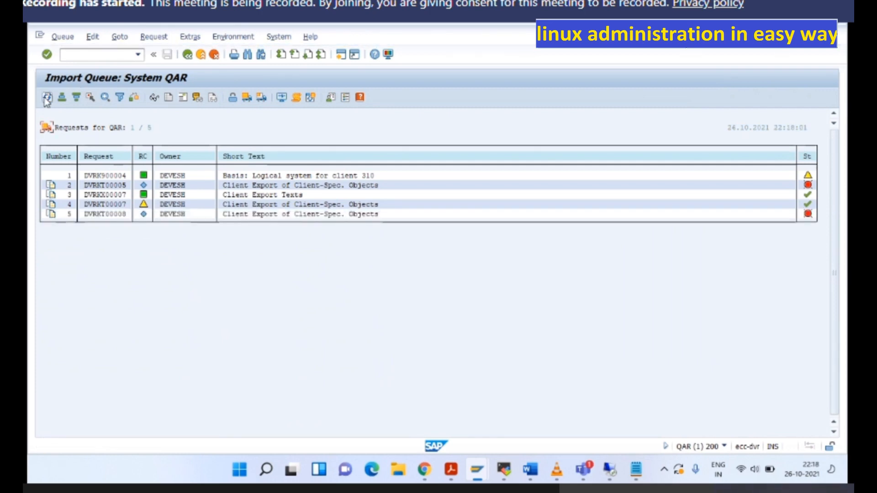
Step: Select request DVRKT00008 in the QAR import queue and start its client import with target client 310
left_click(115, 215)
left_click(262, 99)
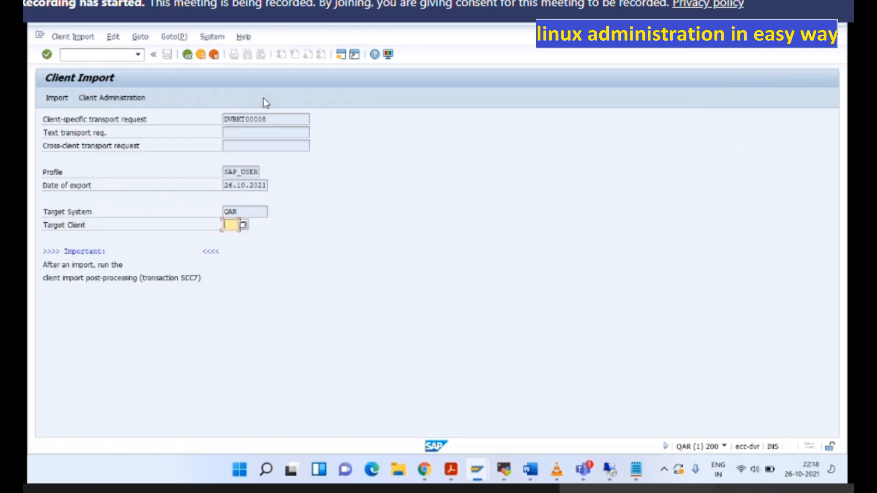
left_click(225, 227)
type("01")
type("0")
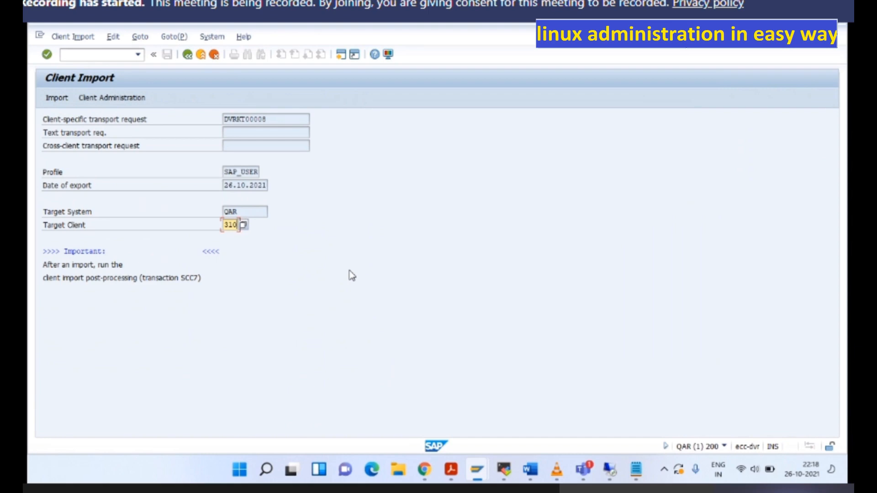
left_click(56, 98)
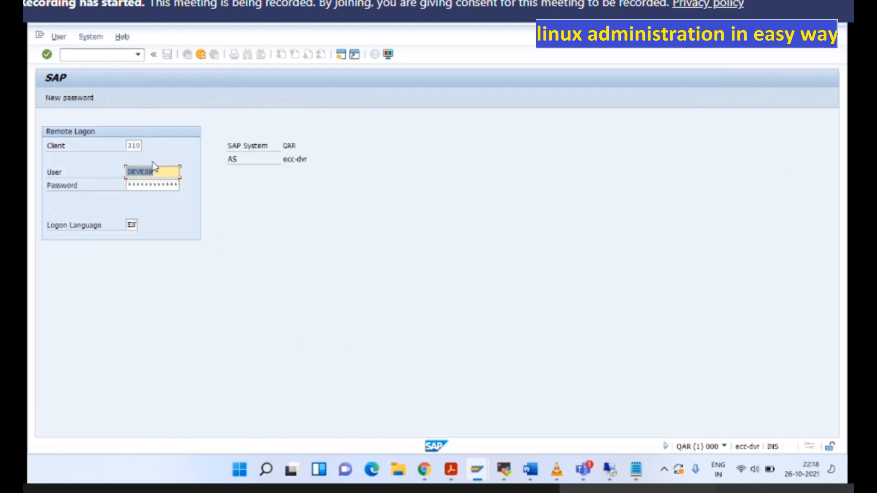
Step: Authenticate the remote logon to client 310 with the account password to launch the import, and refresh the import queue
left_click(149, 185)
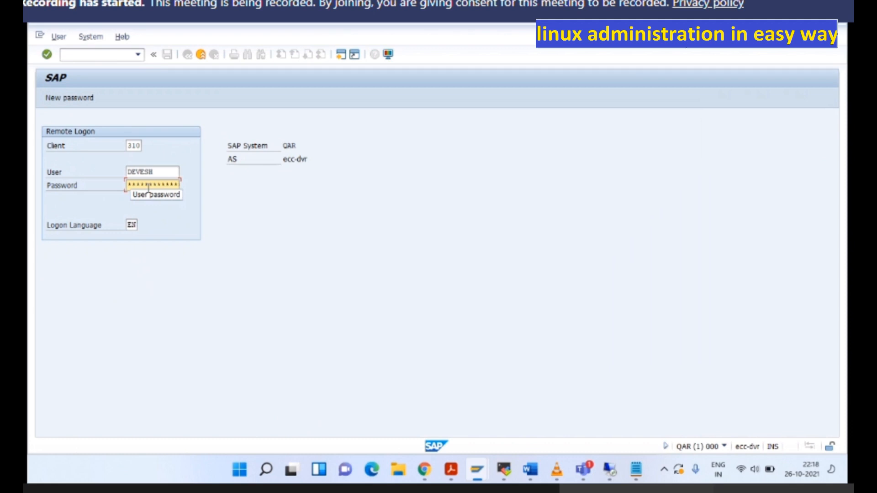
type("***********")
key("Return")
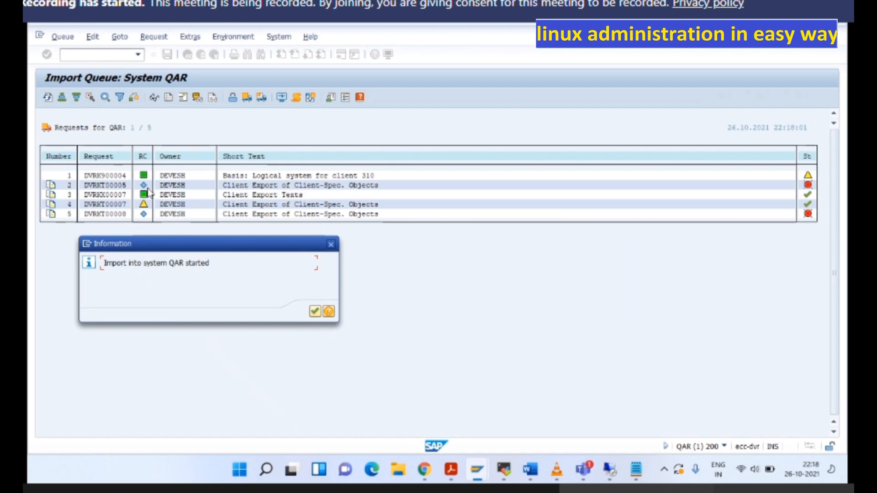
left_click(315, 313)
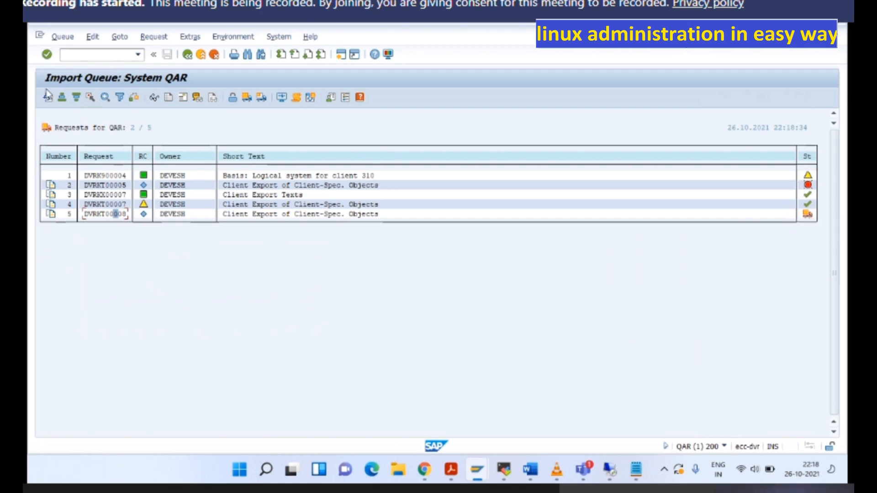
left_click(48, 101)
Step: Try to run the client import post-processing transaction scc7 in QAR client 200
left_click(88, 56)
type("/nscc7")
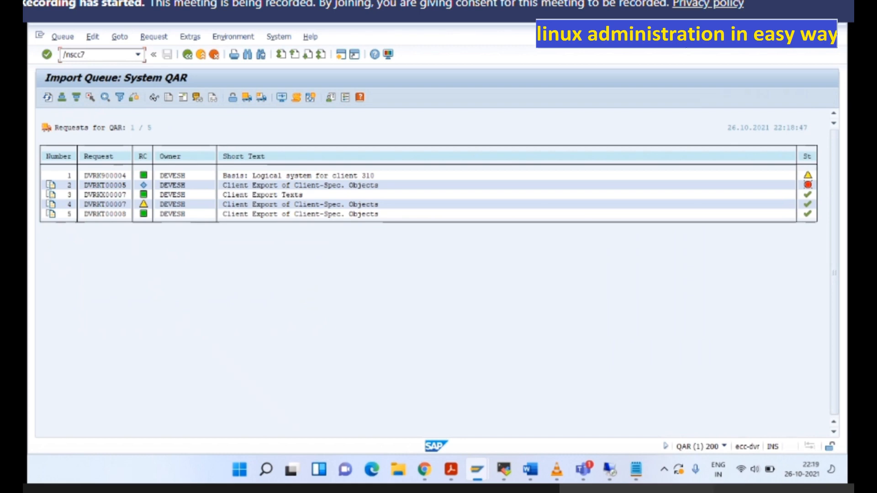
key("Return")
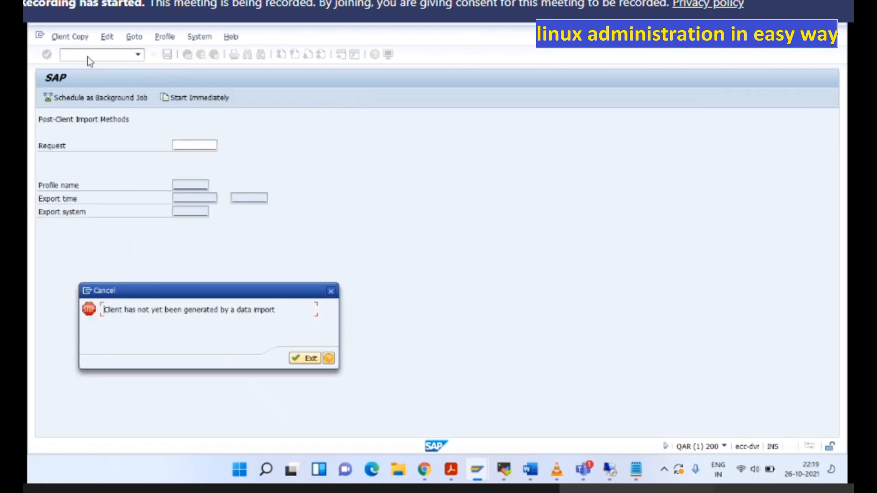
left_click(333, 291)
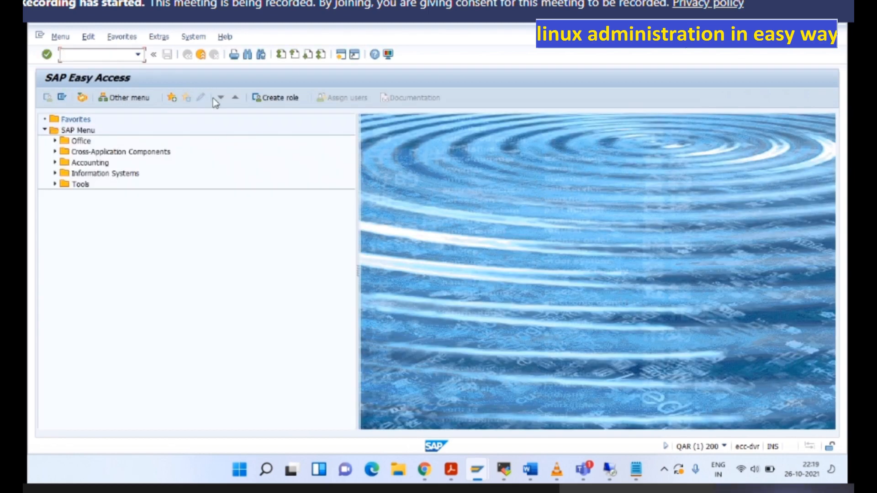
Step: Open a new QAR session from SAP Logon and log on to client 310 with the user name and account password
left_click(477, 469)
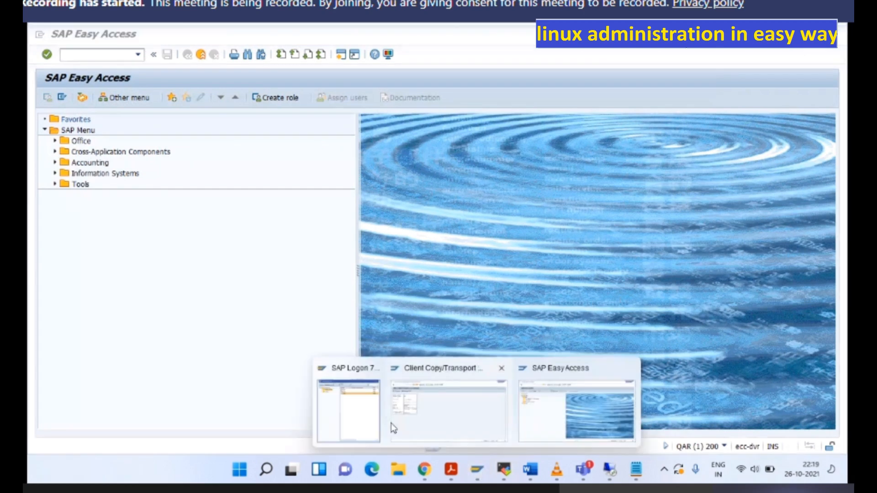
left_click(366, 414)
double_click(208, 130)
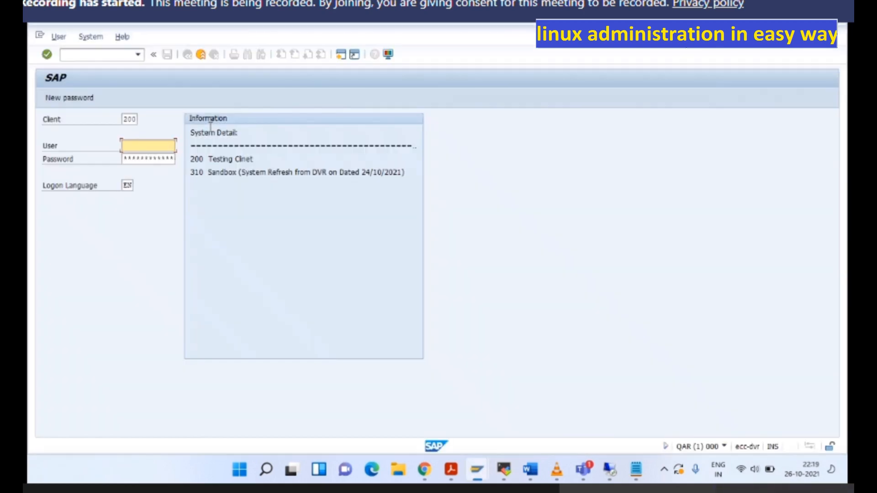
left_click(128, 119)
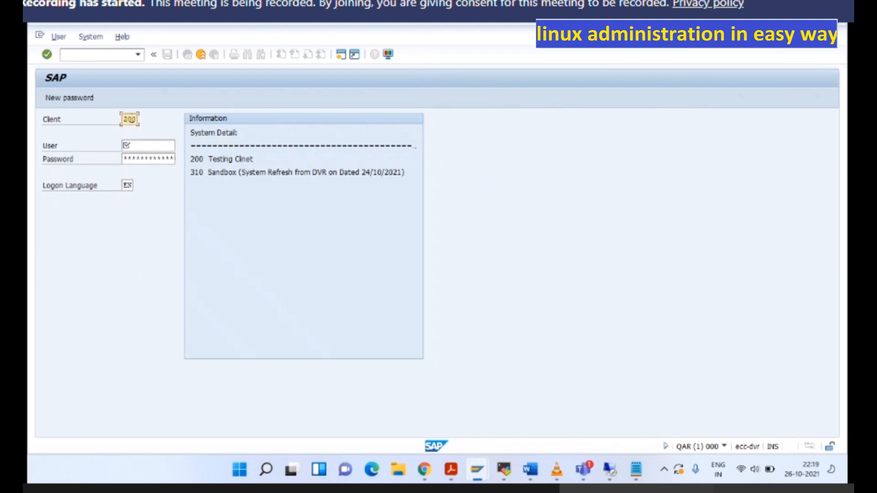
type("310")
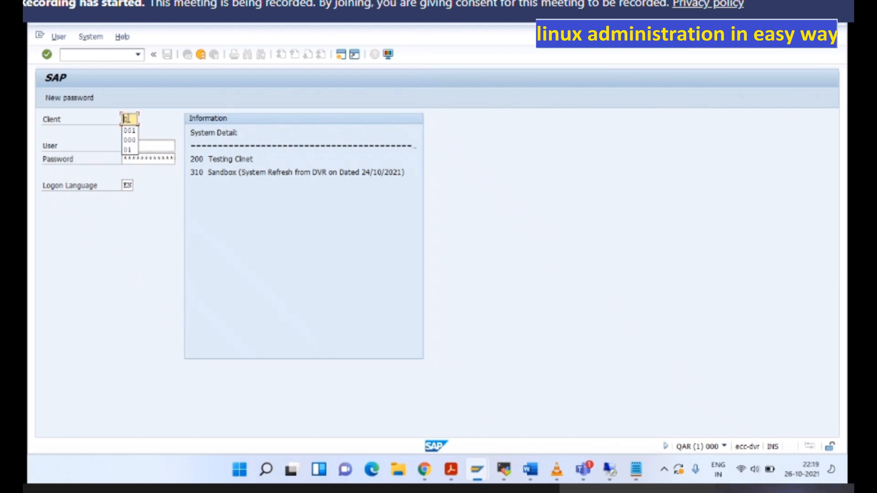
key("Tab")
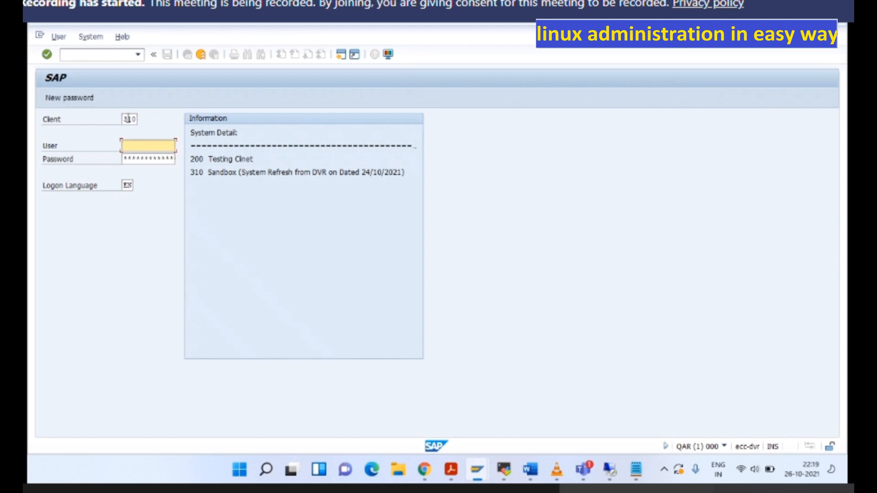
type("devesh")
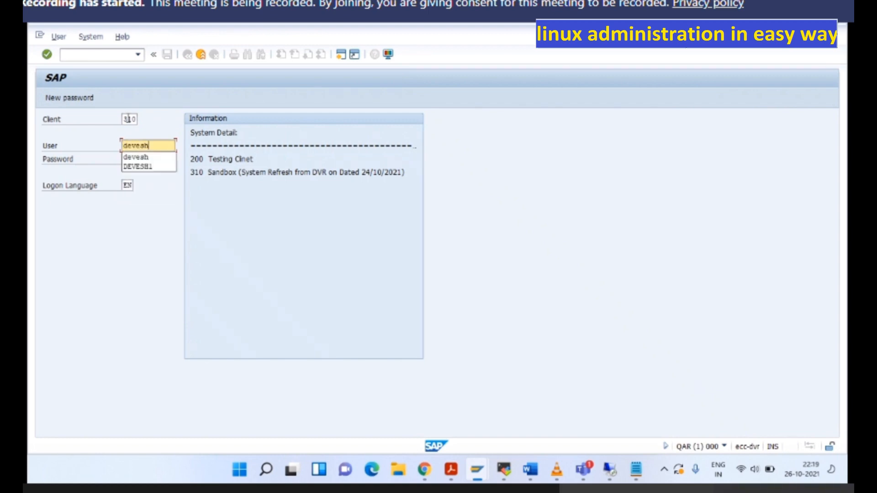
key("Tab")
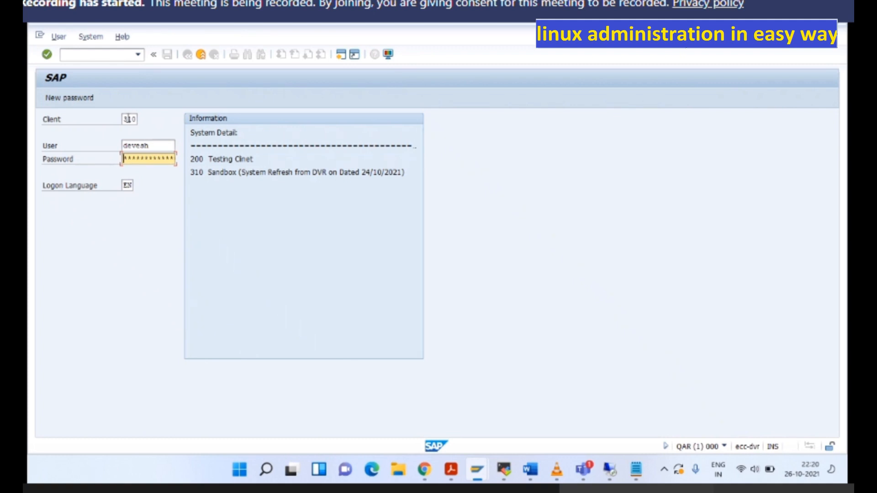
type("******")
key("Return")
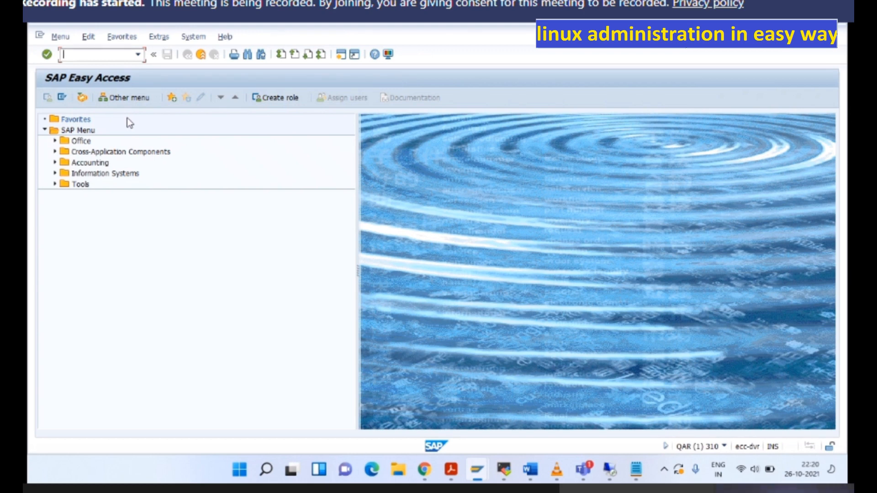
Step: Run transaction scc7 and schedule the post-import processing of request DVRKT00008 as an immediate background job
type("scc7")
key("Return")
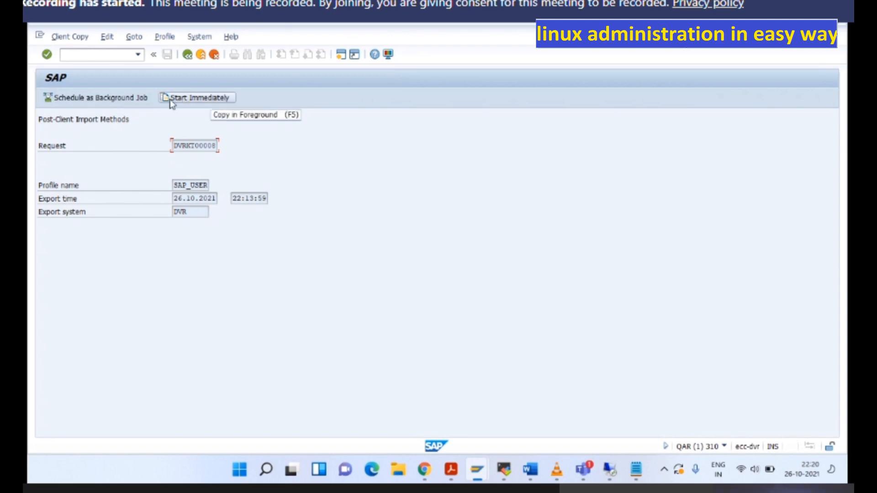
left_click(107, 97)
left_click(76, 187)
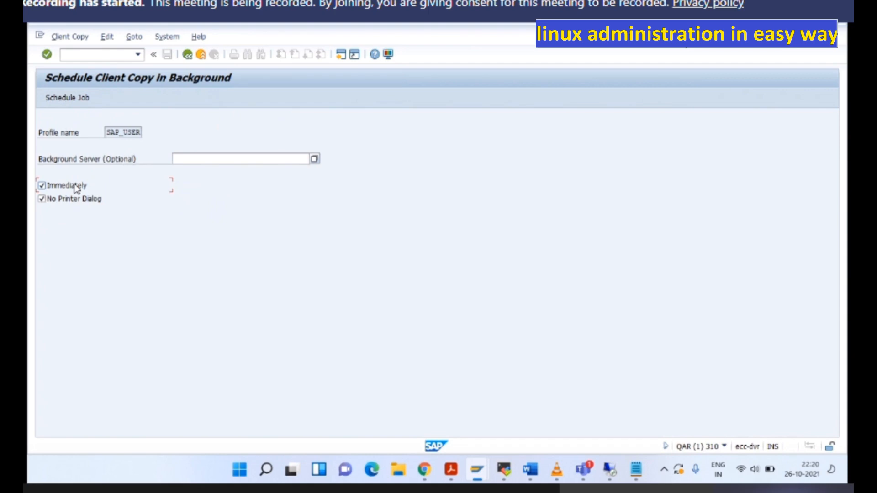
left_click(63, 98)
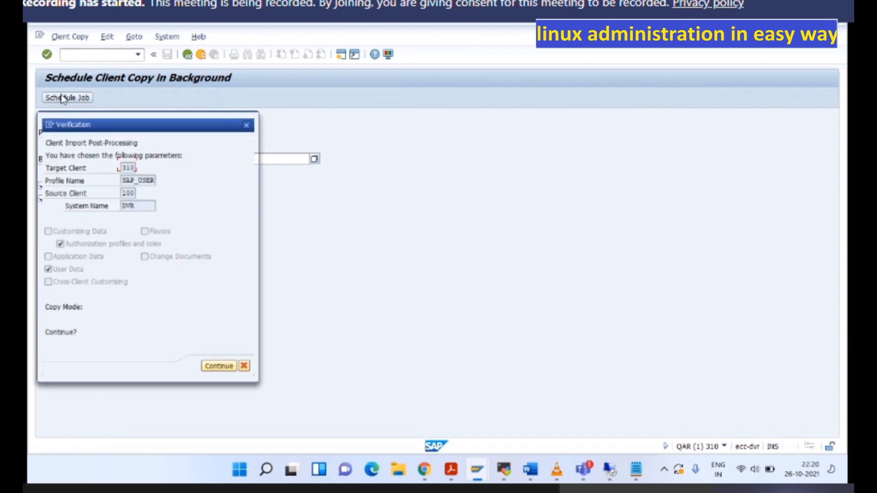
left_click(217, 374)
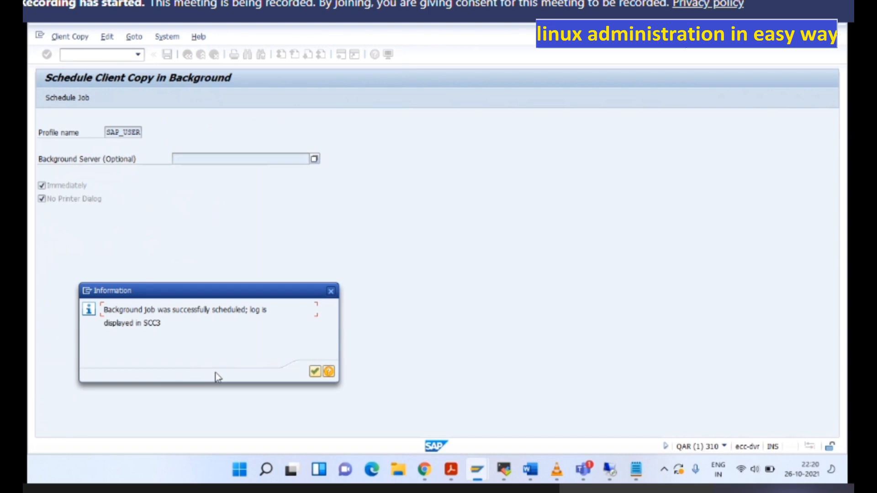
left_click(315, 372)
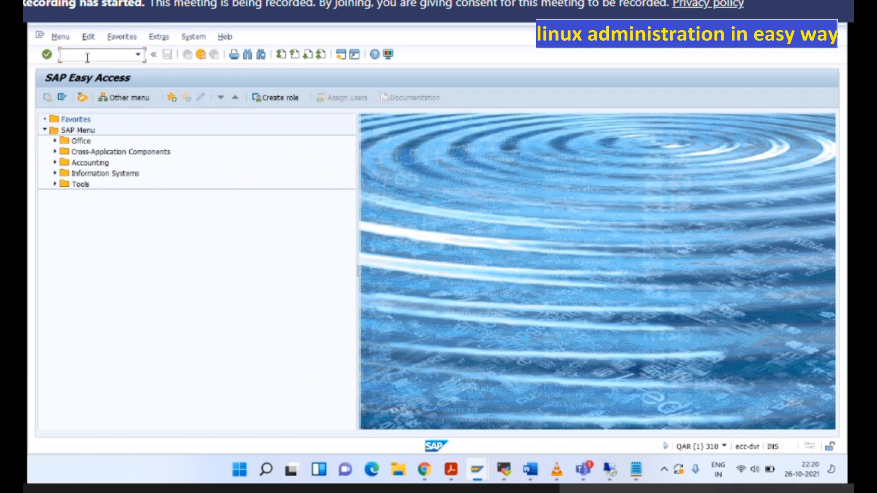
Step: Run transaction scc3 and examine the log details of the two 24.10.2021 SAP_ALL copies in client 310
type("/nscc3")
key("Return")
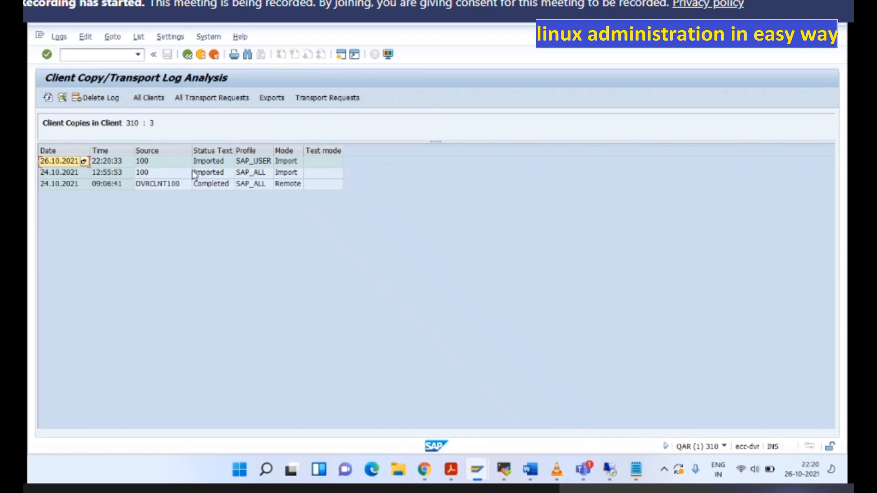
double_click(150, 173)
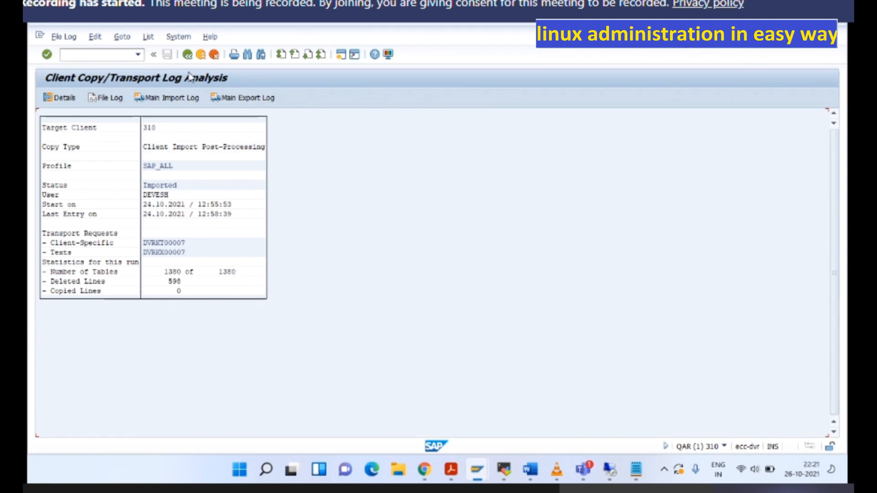
left_click(187, 55)
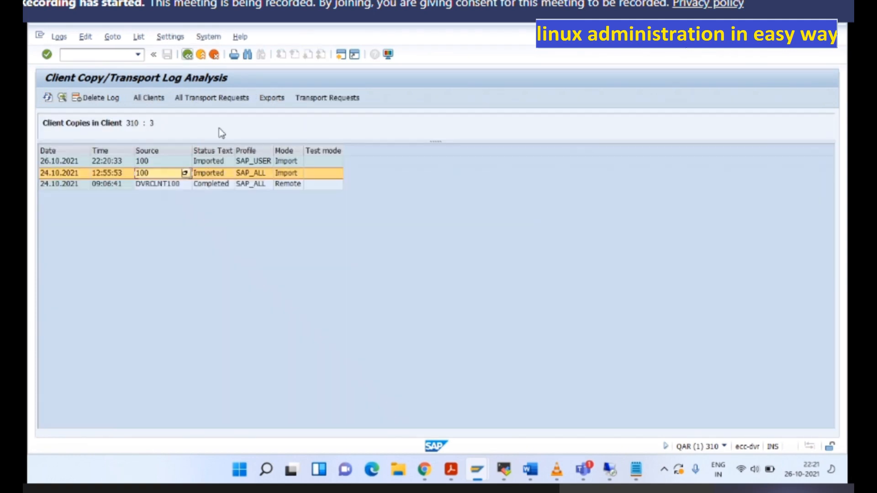
double_click(175, 183)
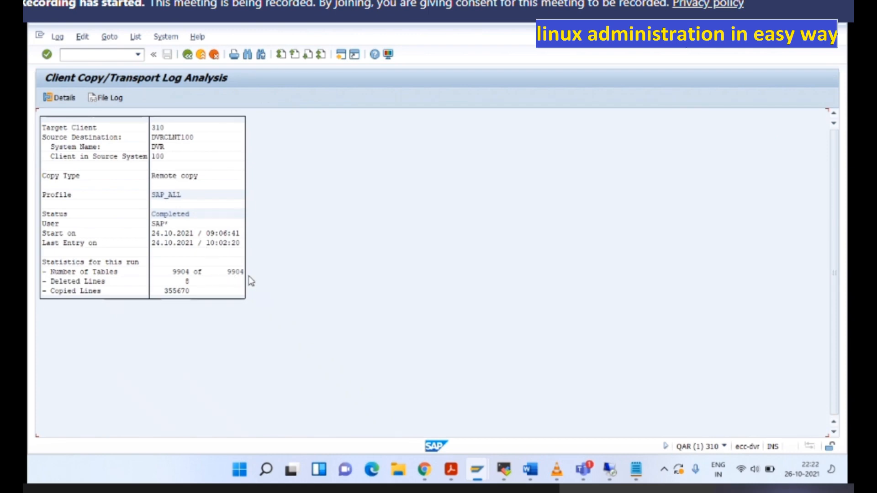
left_click(187, 55)
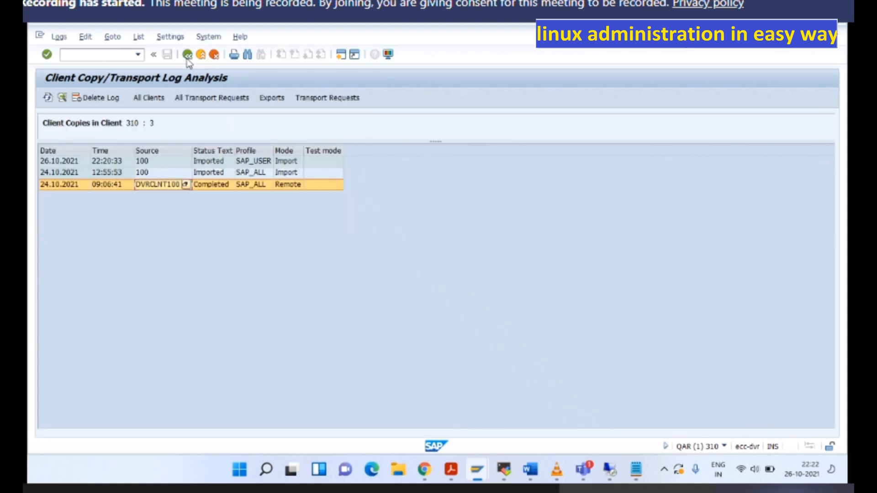
Step: Examine the log details of the 26.10.2021 SAP_USER import and return to the log list
left_click(209, 162)
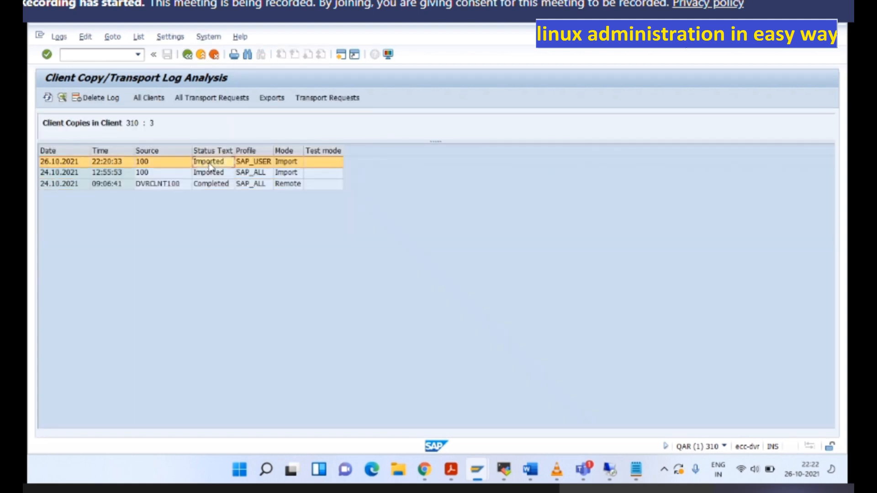
double_click(209, 163)
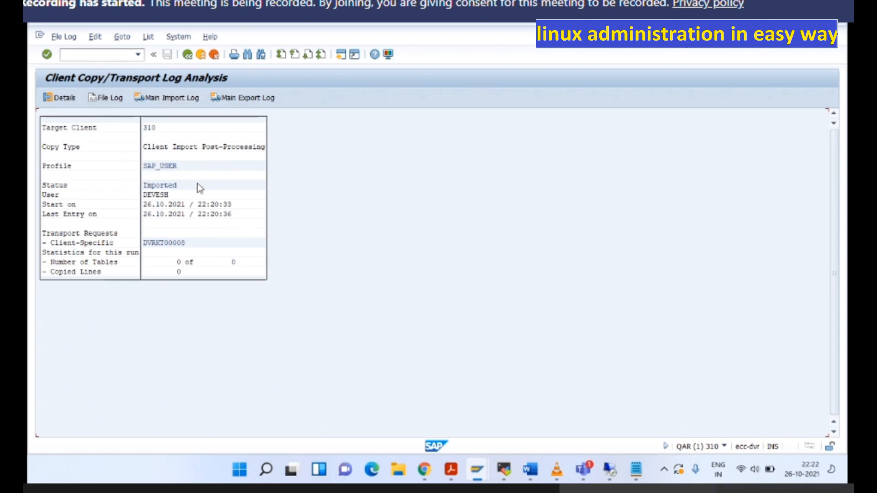
left_click(188, 54)
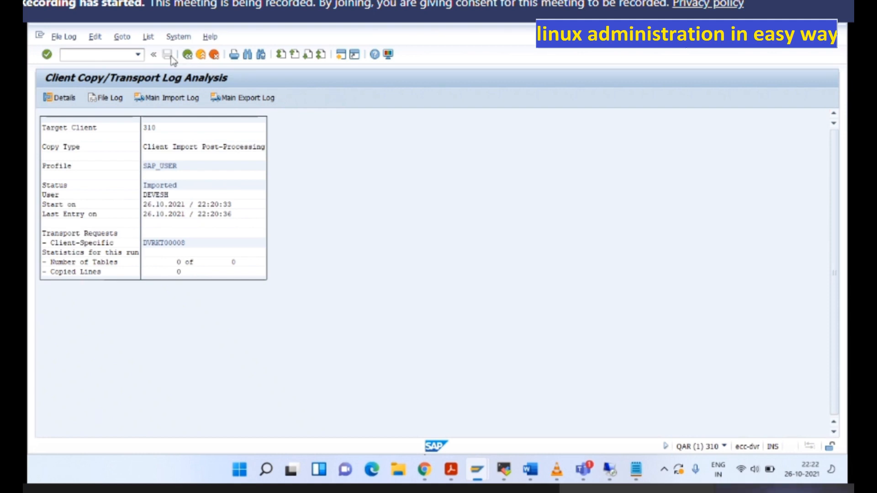
Step: Open user maintenance in client 310 with transaction su01
type("/su01")
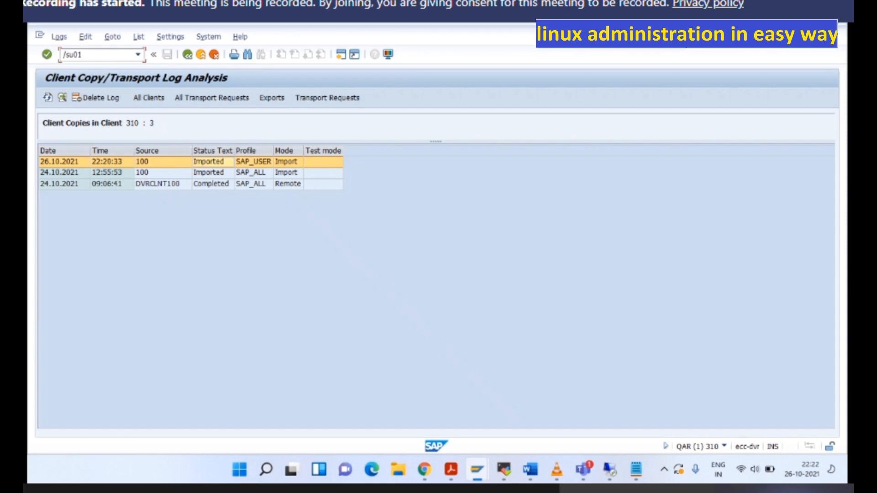
key("Return")
type("/nsu0")
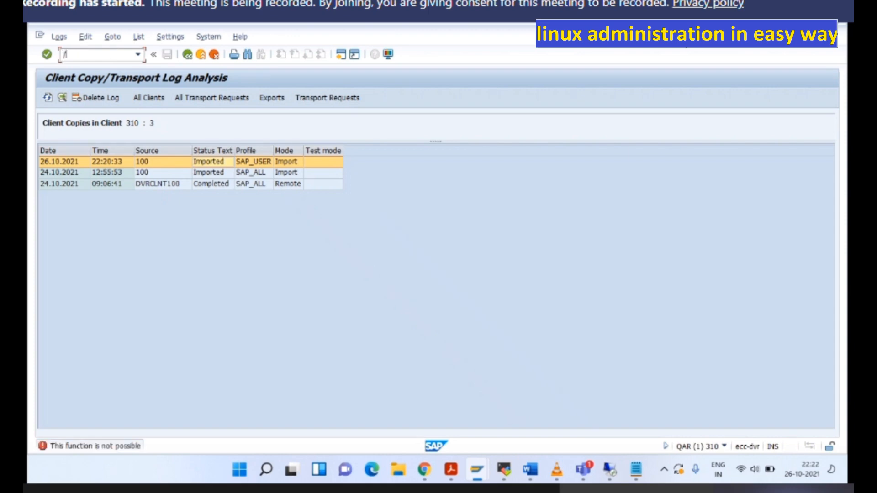
type("1")
key("Return")
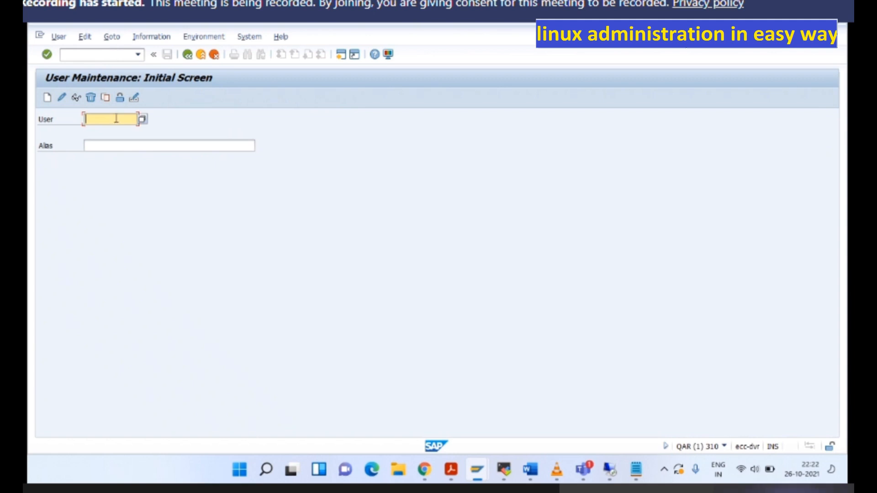
Step: List all user master records without search restrictions and check the imported entries, including TEST and RFC_DVR
left_click(133, 115)
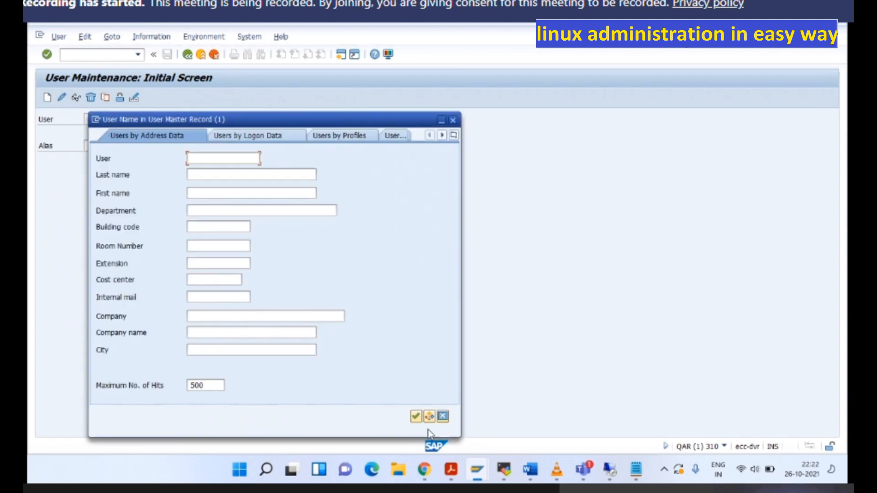
left_click(415, 416)
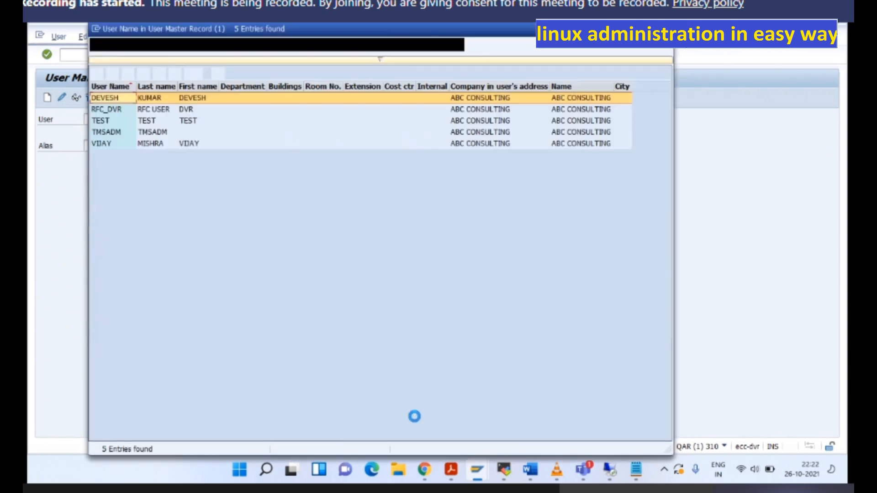
left_click(109, 144)
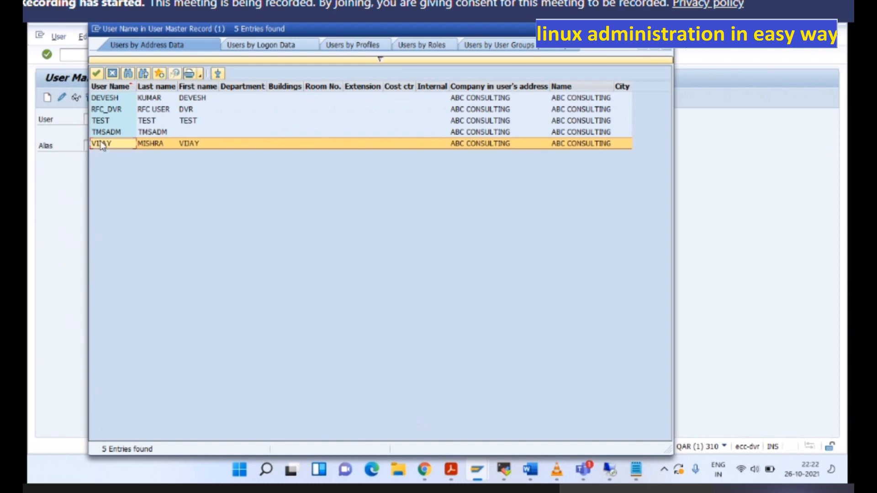
left_click(110, 121)
left_click(109, 113)
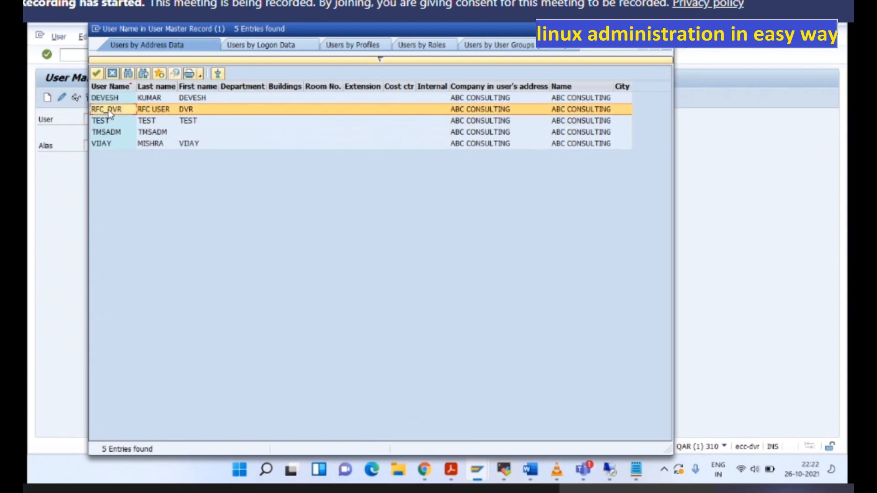